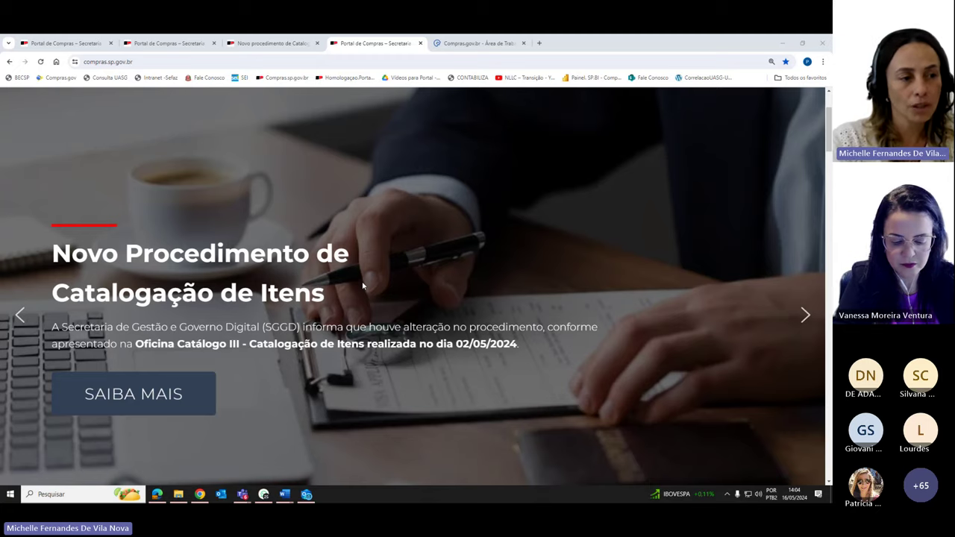
Open the full notice about the Novo Procedimento de Catalogação de Itens and read its instructions.
click(139, 395)
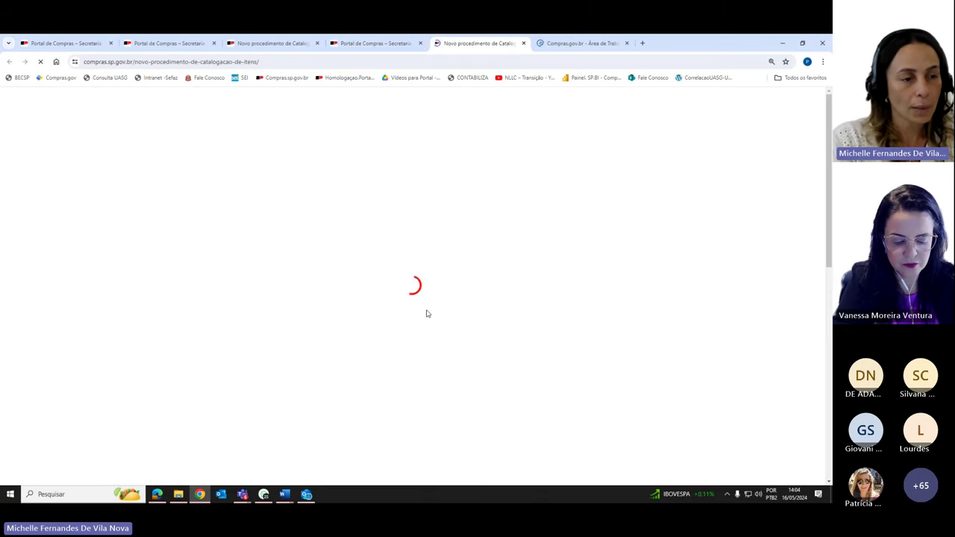
scroll(532, 286, down, 1)
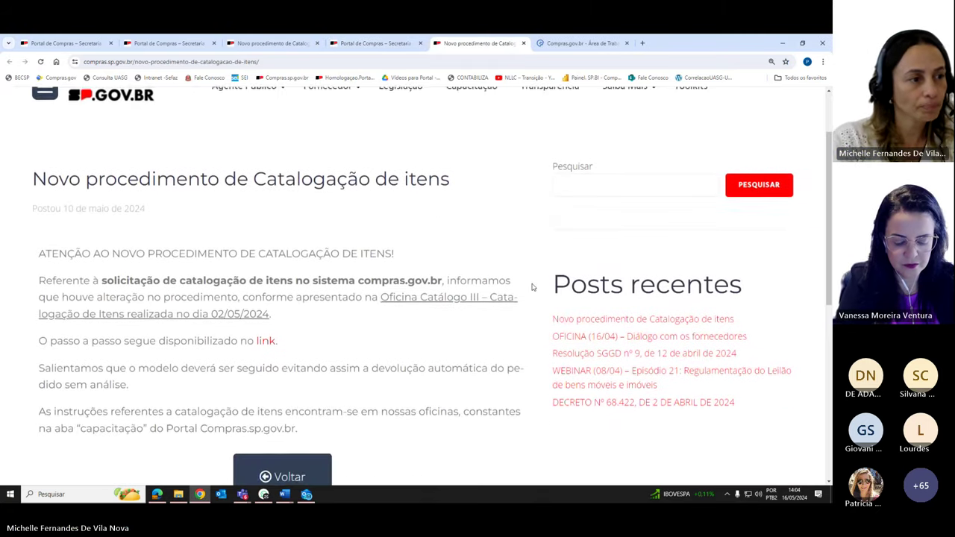
scroll(533, 286, down, 1)
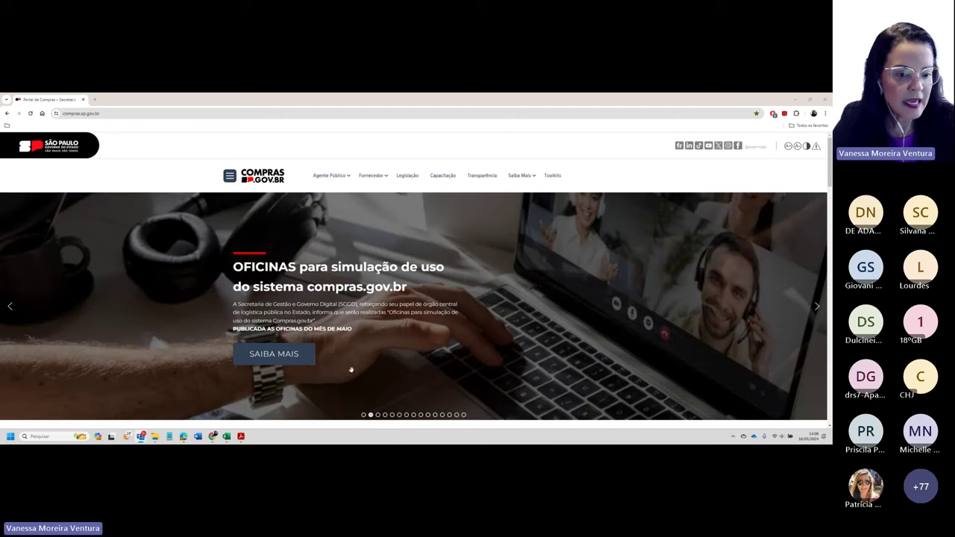
Open the Treinamento environment of Contratos.gov.br from the Compras portal's public agent resources.
click(363, 416)
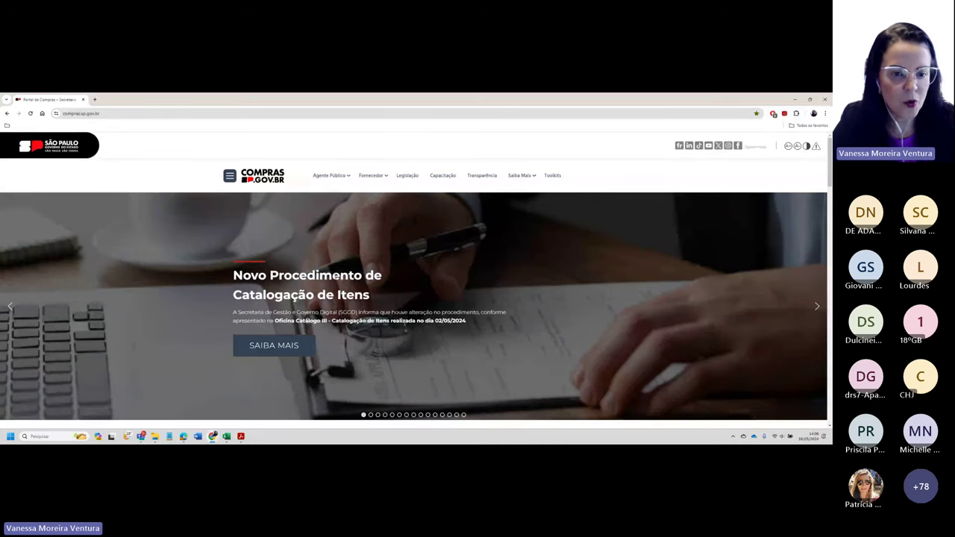
mouse_move(332, 178)
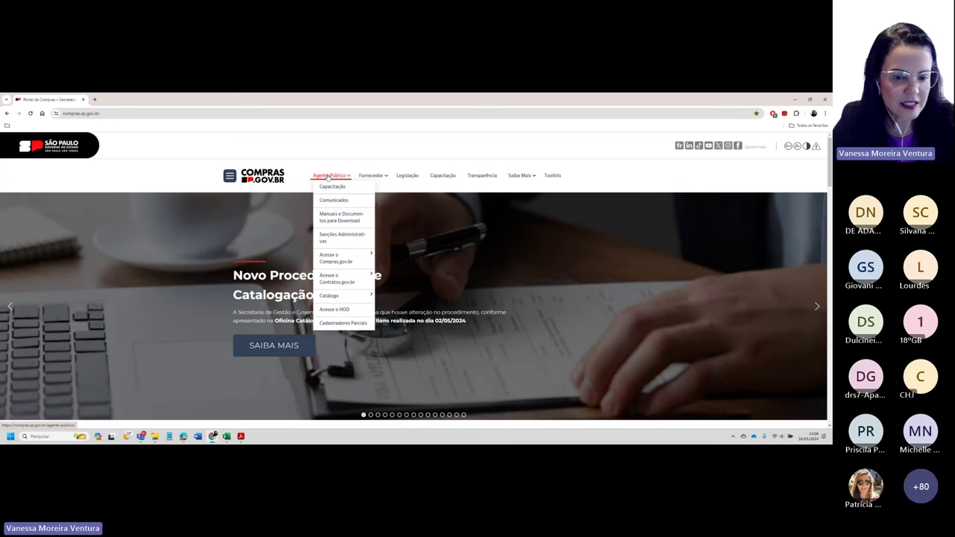
mouse_move(342, 289)
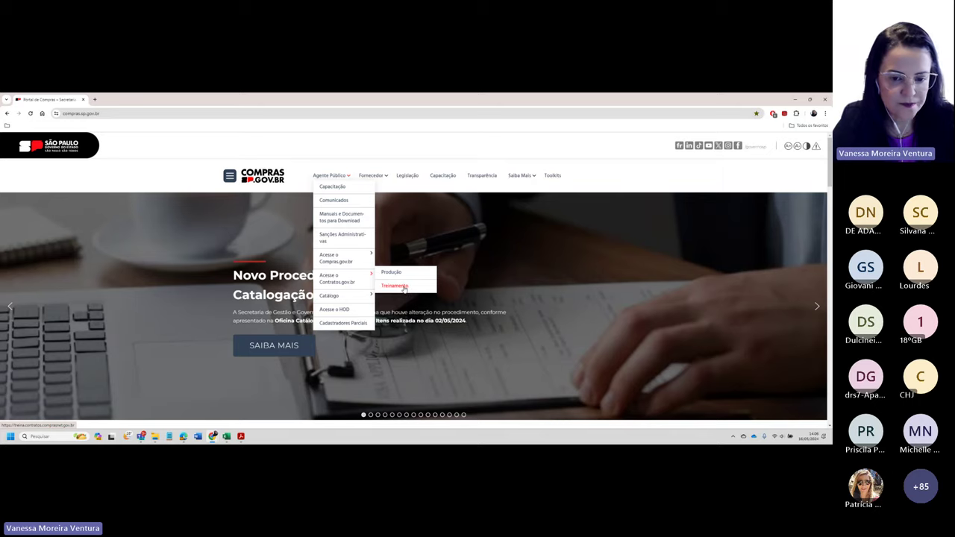
click(403, 287)
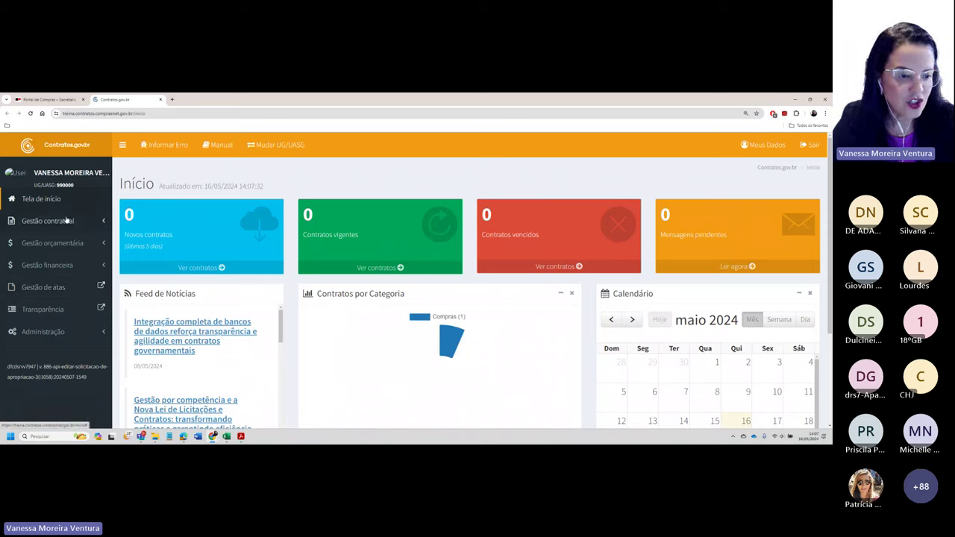
Open the Contratos list under contract management and enlarge the page for readability.
click(105, 221)
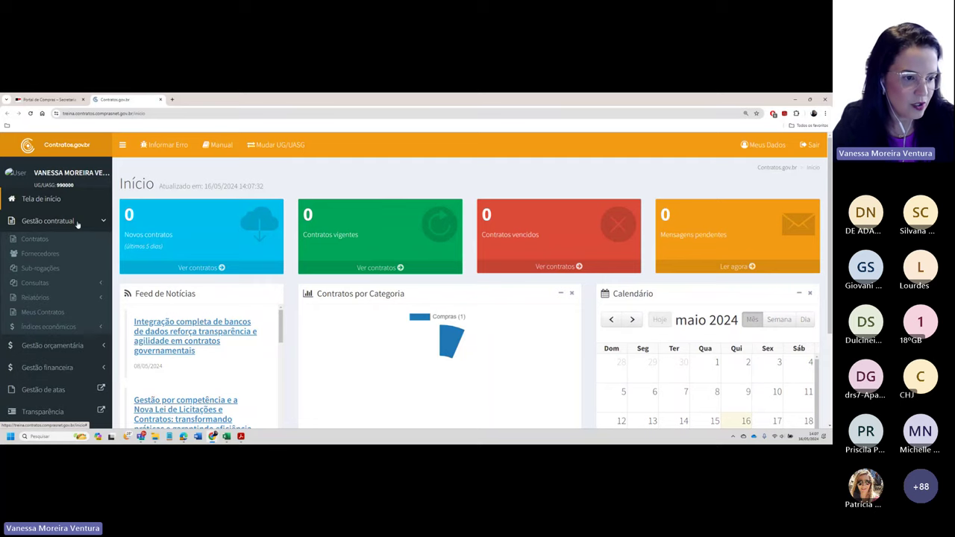
click(38, 239)
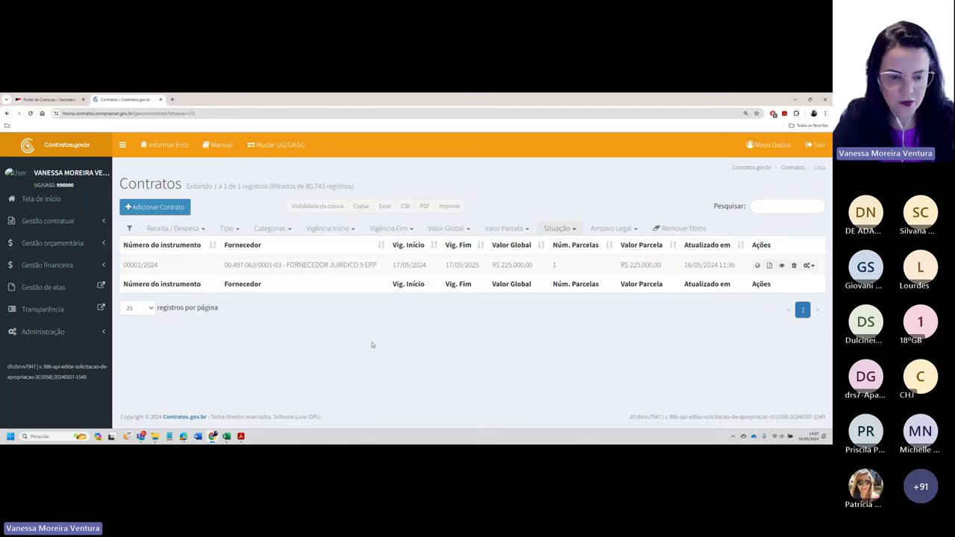
key(ctrl+plus)
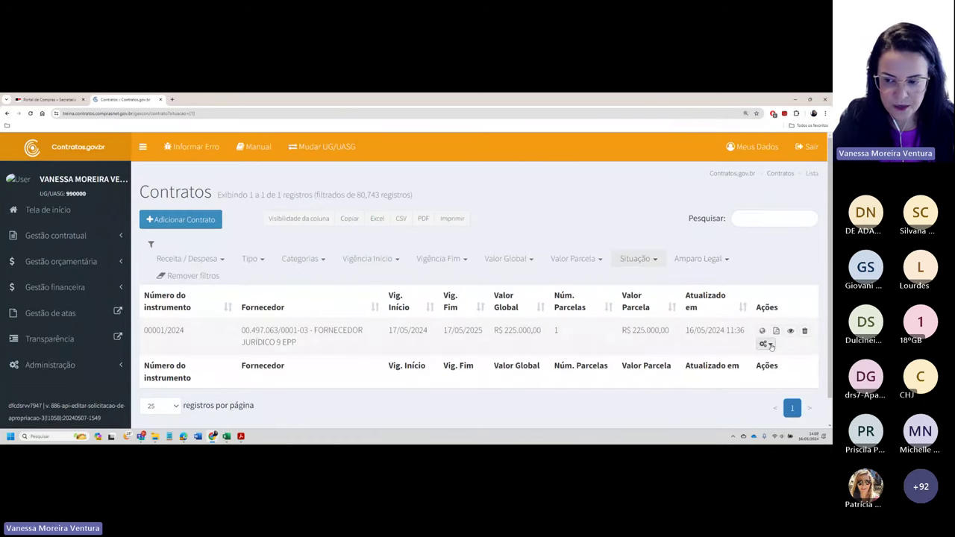
Examine the listed contract's Arquivos and the form for adding a contract file, leaving it without saving.
click(769, 345)
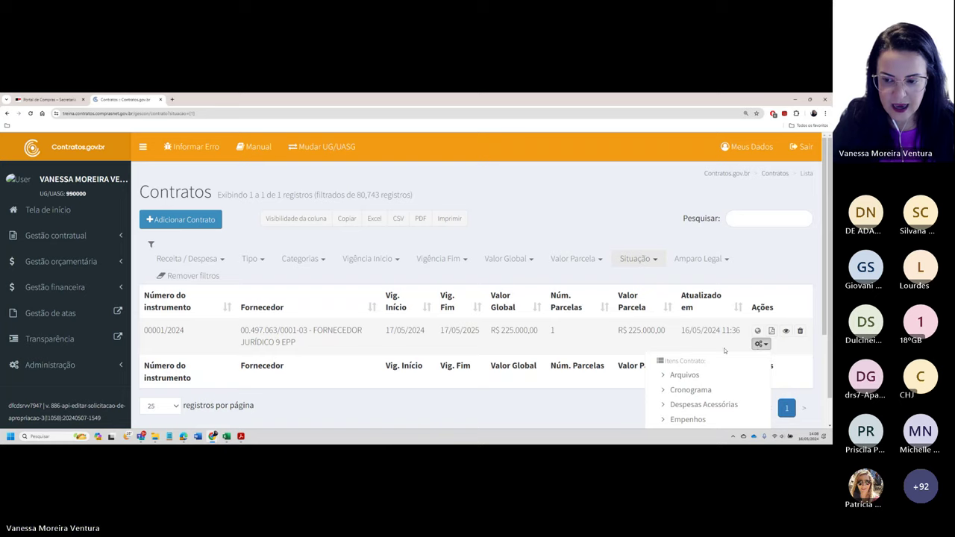
scroll(687, 315, down, 1)
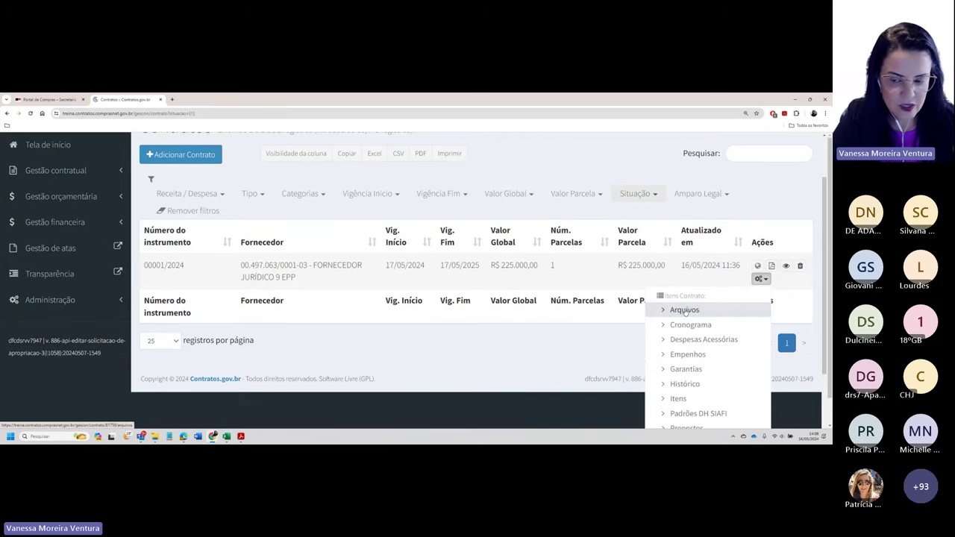
click(685, 310)
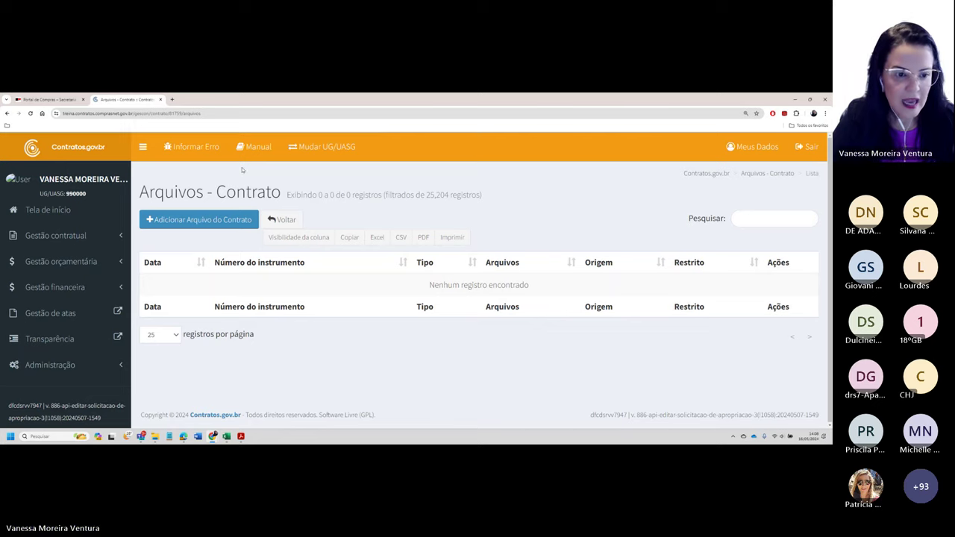
click(201, 219)
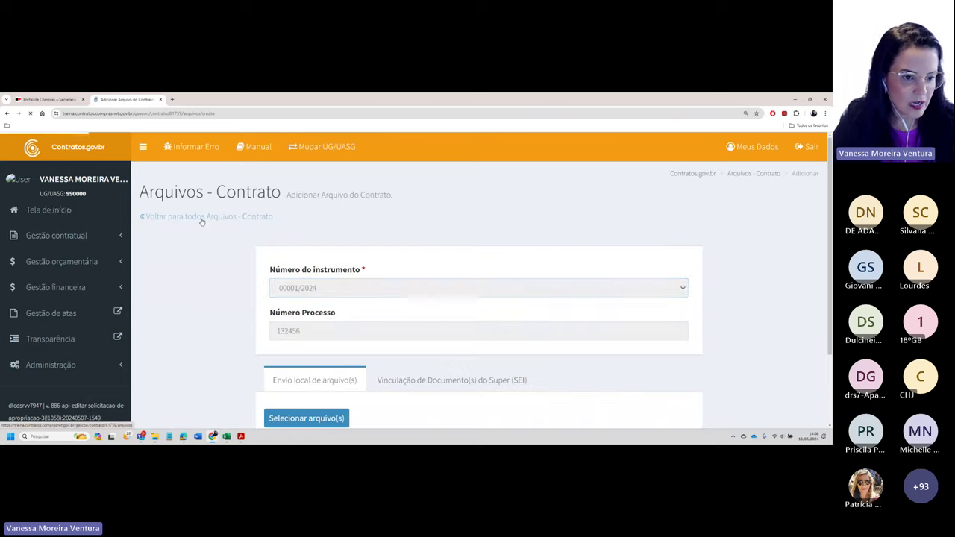
scroll(272, 309, down, 2)
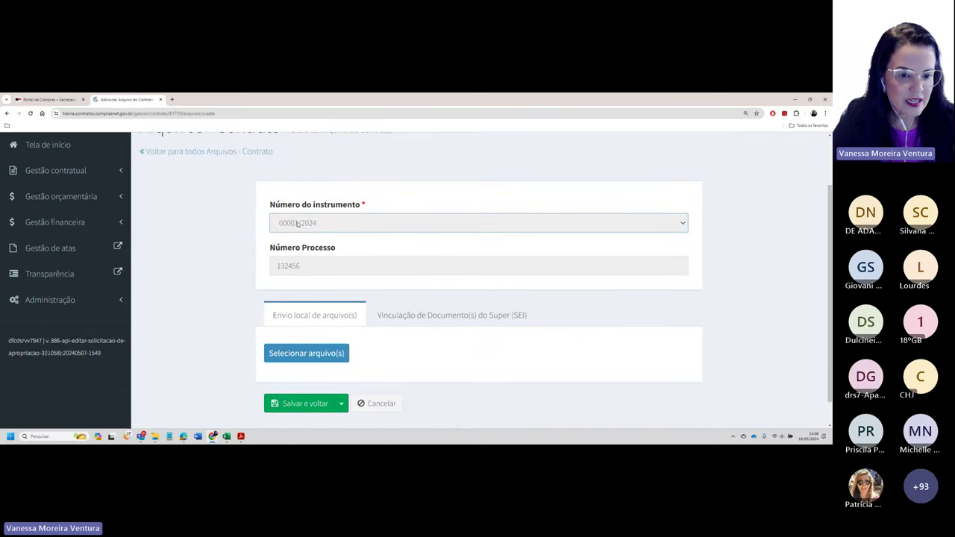
scroll(383, 285, down, 1)
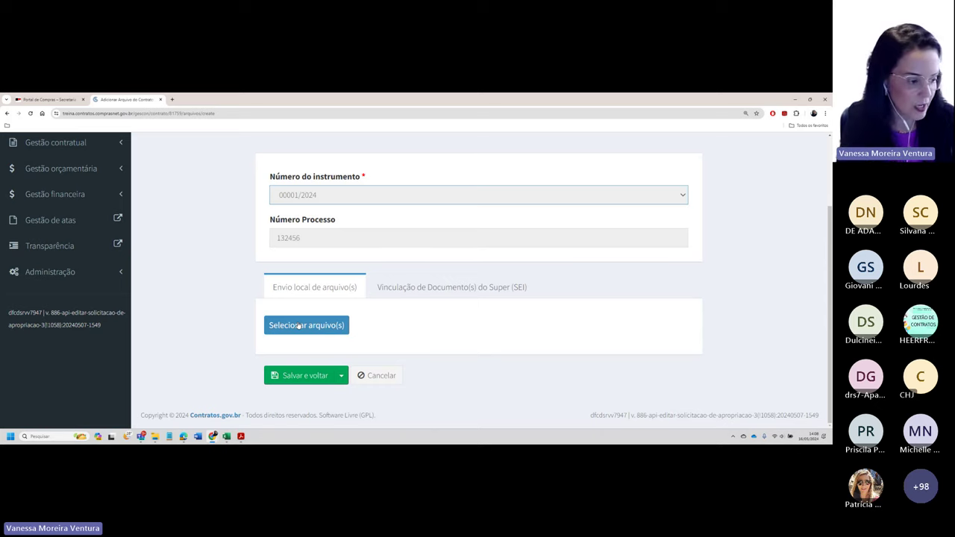
click(371, 378)
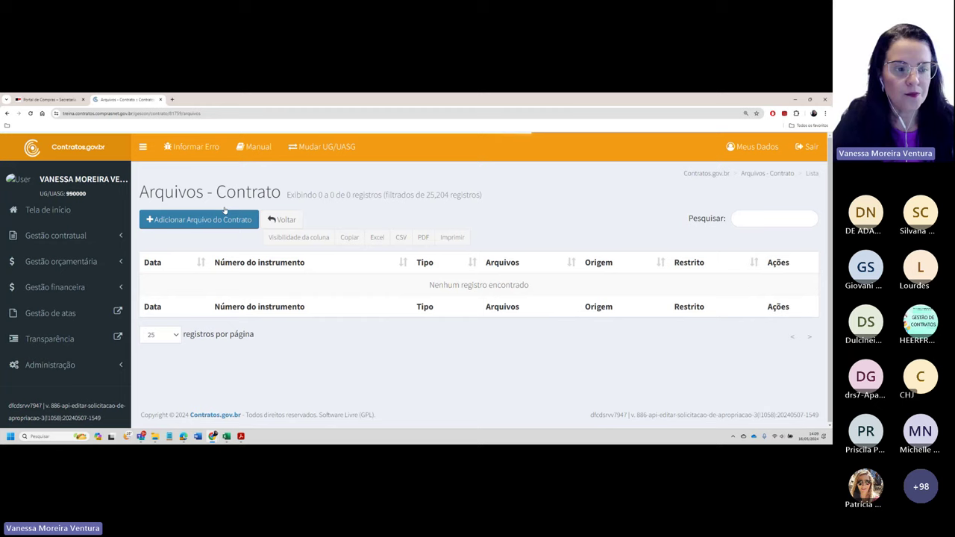
Return from the contract's files to the Contratos list.
click(97, 239)
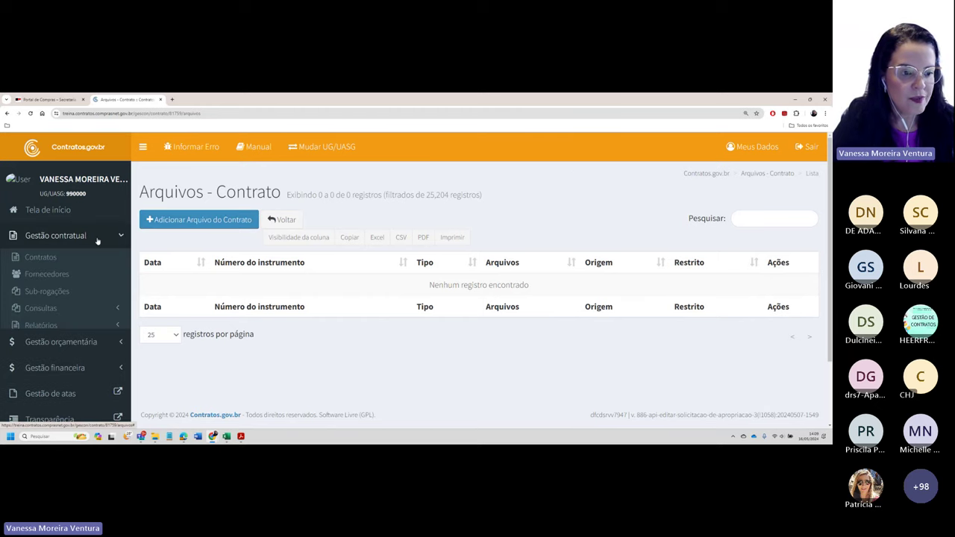
click(67, 257)
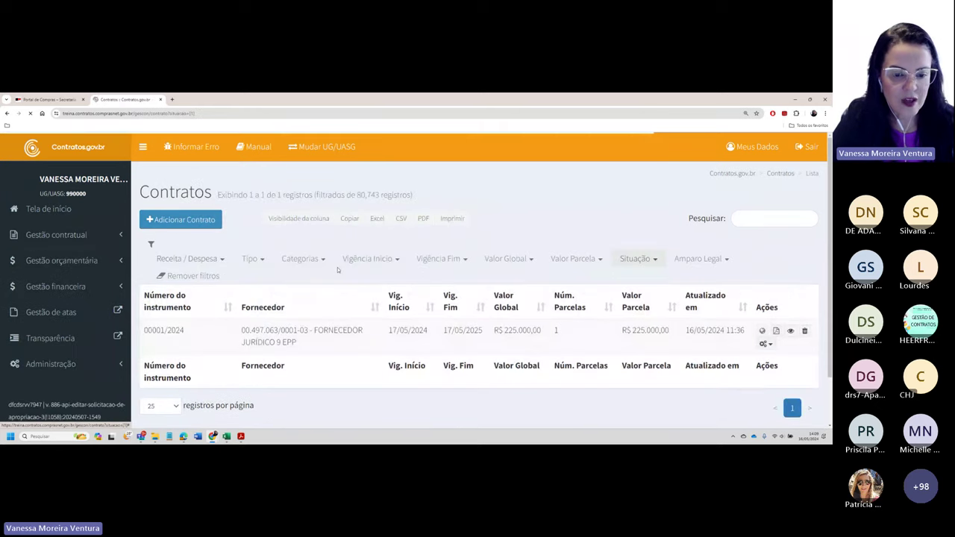
scroll(337, 270, down, 1)
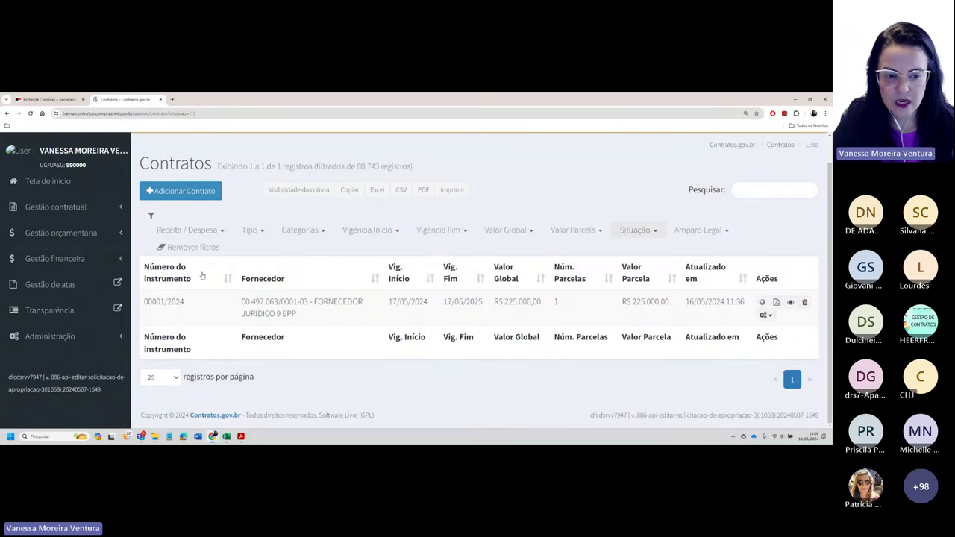
Open the listed contract's Instrumento Inicial for editing.
click(764, 314)
scroll(770, 319, down, 1)
scroll(770, 319, down, 2)
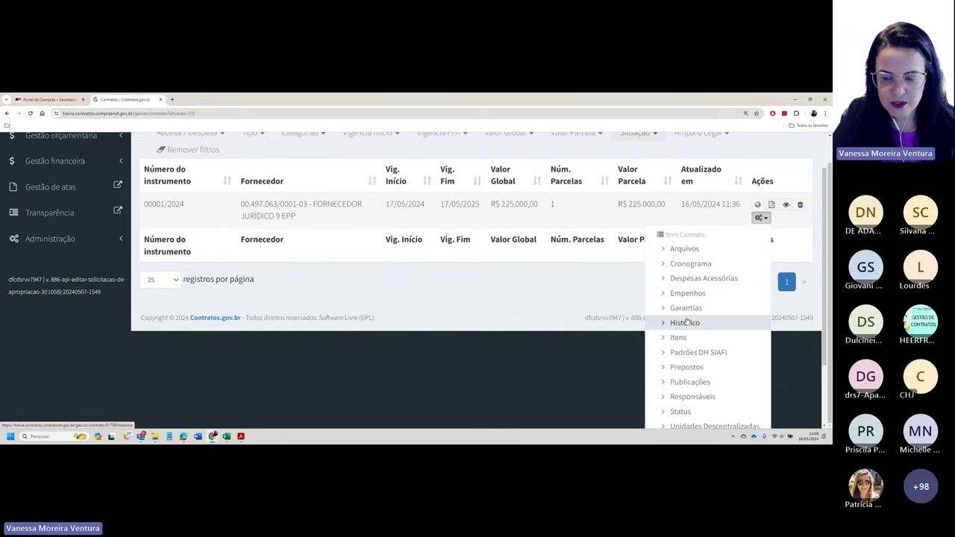
scroll(683, 322, down, 1)
scroll(674, 275, down, 2)
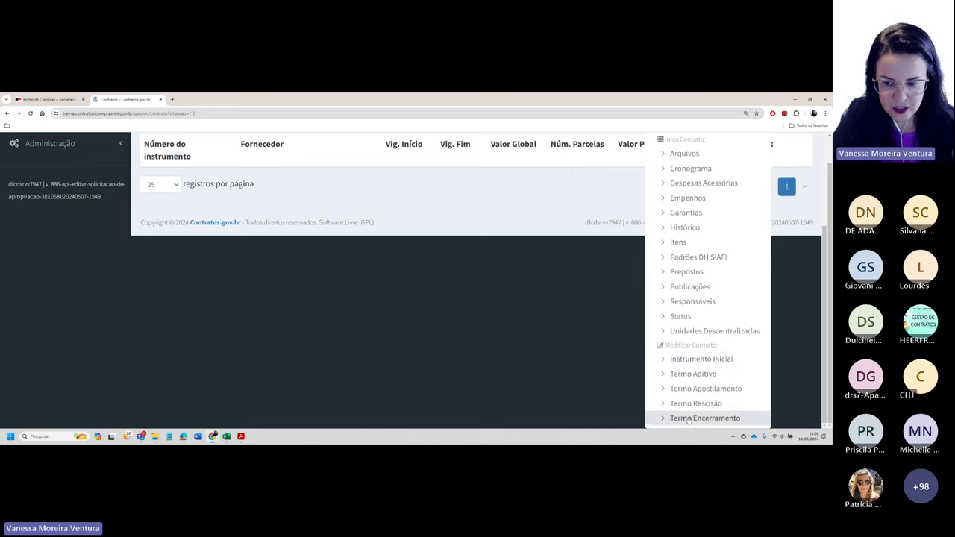
click(699, 359)
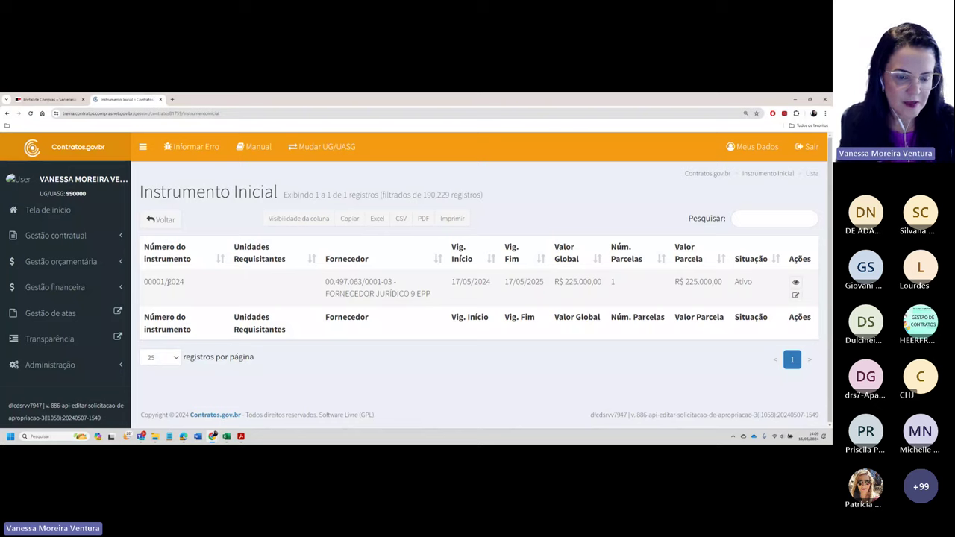
click(795, 295)
Review the Instrumento Inicial's contract data, characteristics and contract items.
scroll(353, 320, down, 3)
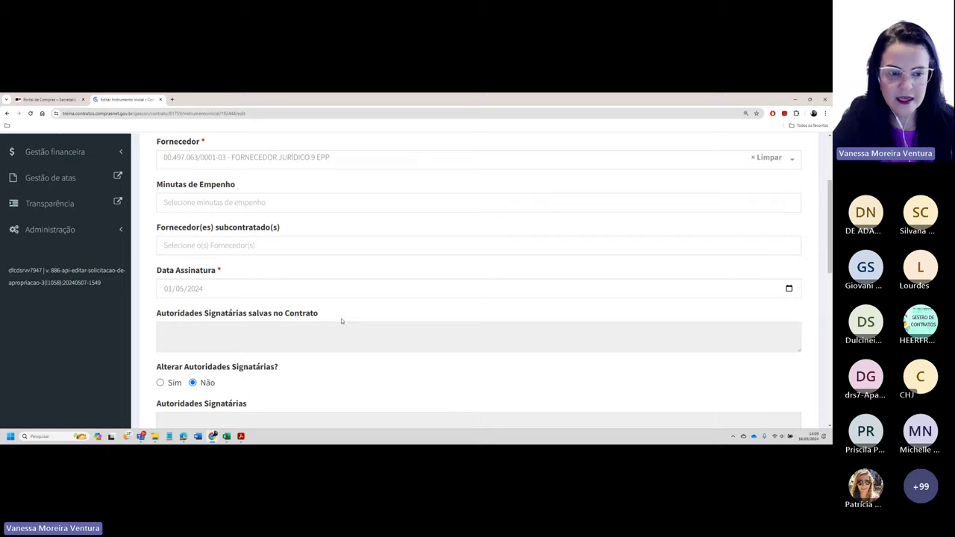
scroll(341, 318, up, 3)
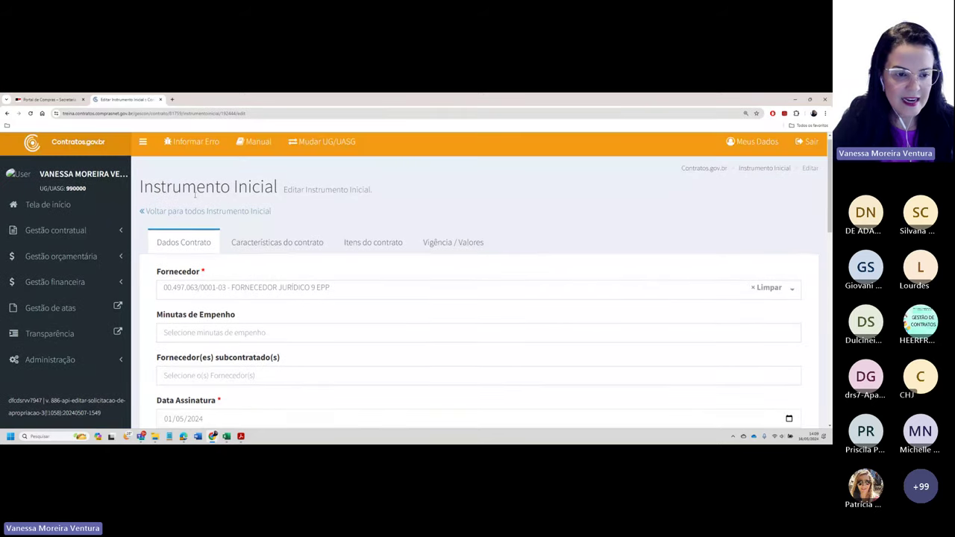
scroll(196, 196, down, 1)
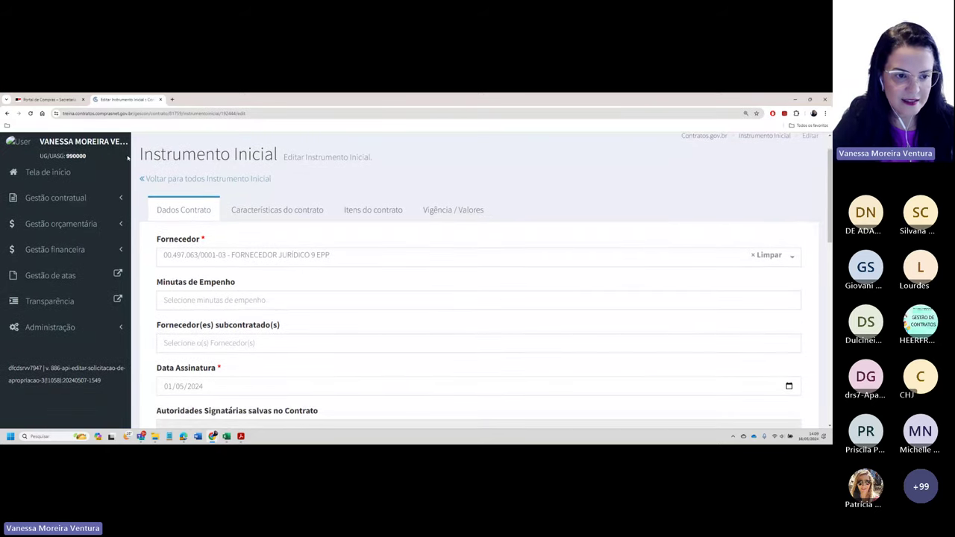
click(243, 212)
scroll(212, 238, up, 2)
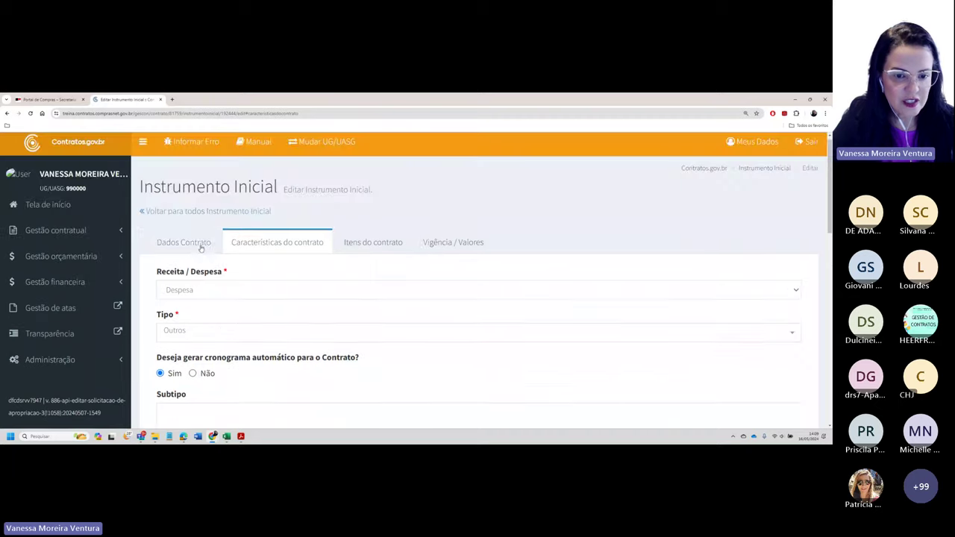
click(395, 244)
scroll(315, 253, up, 2)
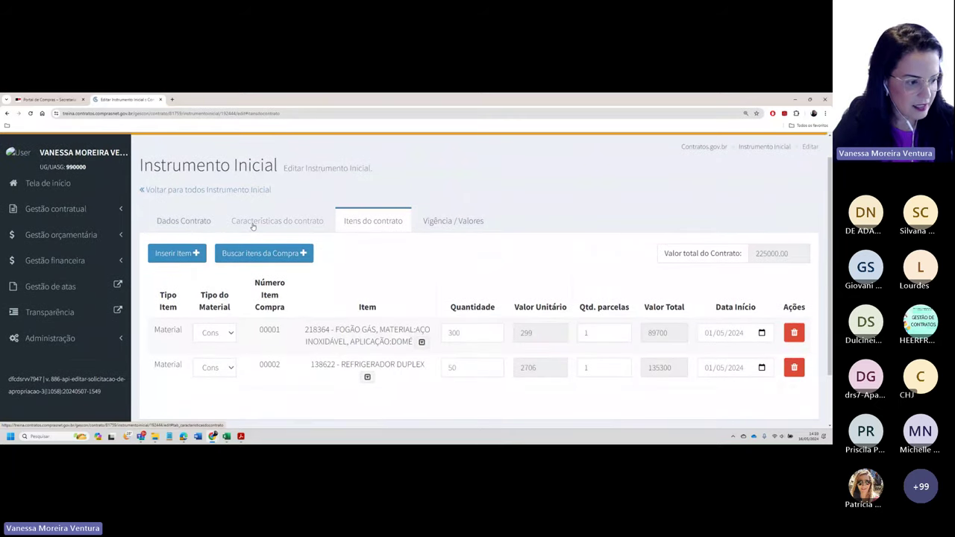
Set the Data da proposta to 15/05/2024 among the Vigência / Valores data and save the Instrumento Inicial.
click(440, 226)
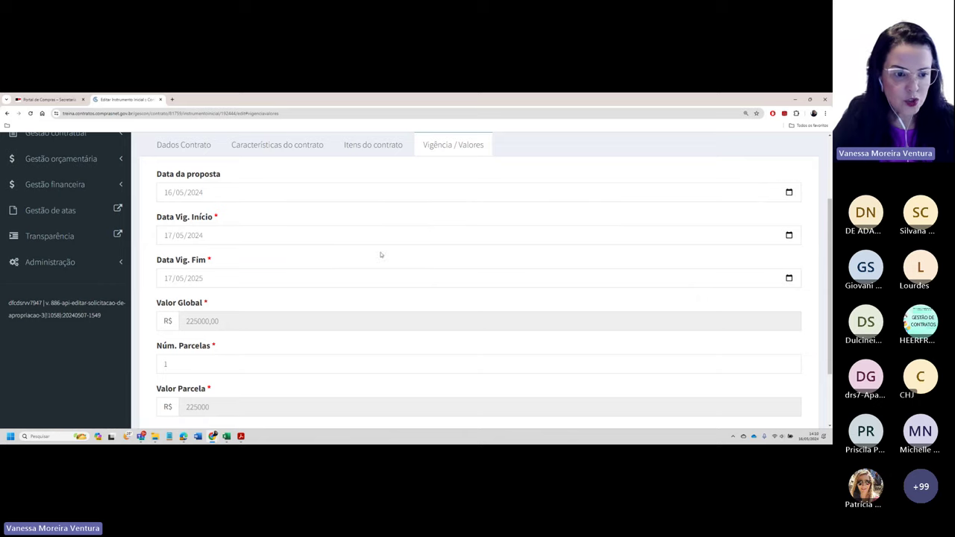
scroll(330, 305, up, 1)
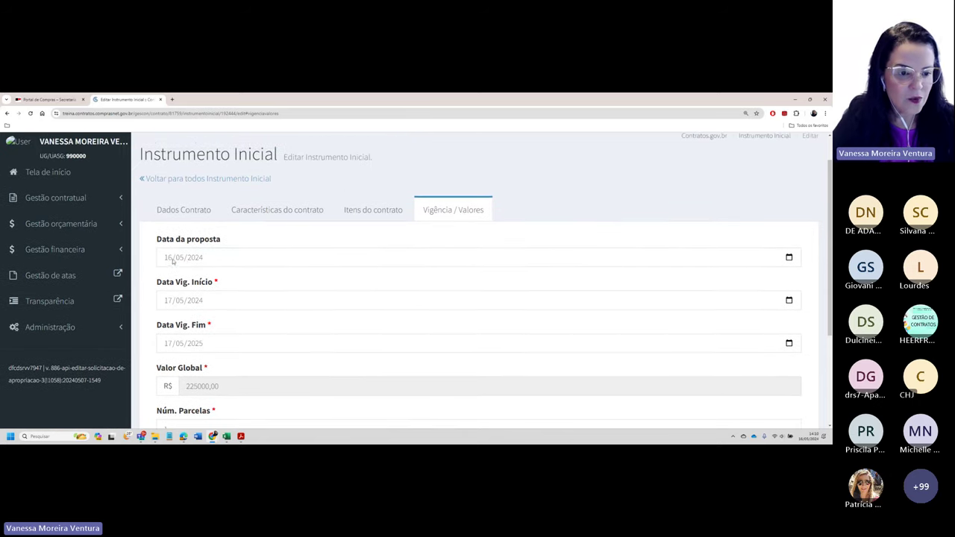
click(168, 258)
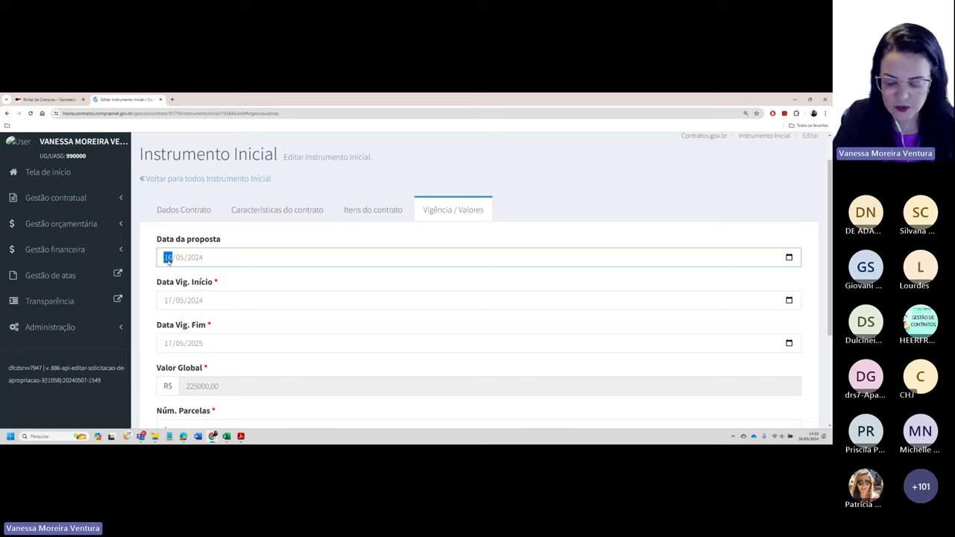
text(15)
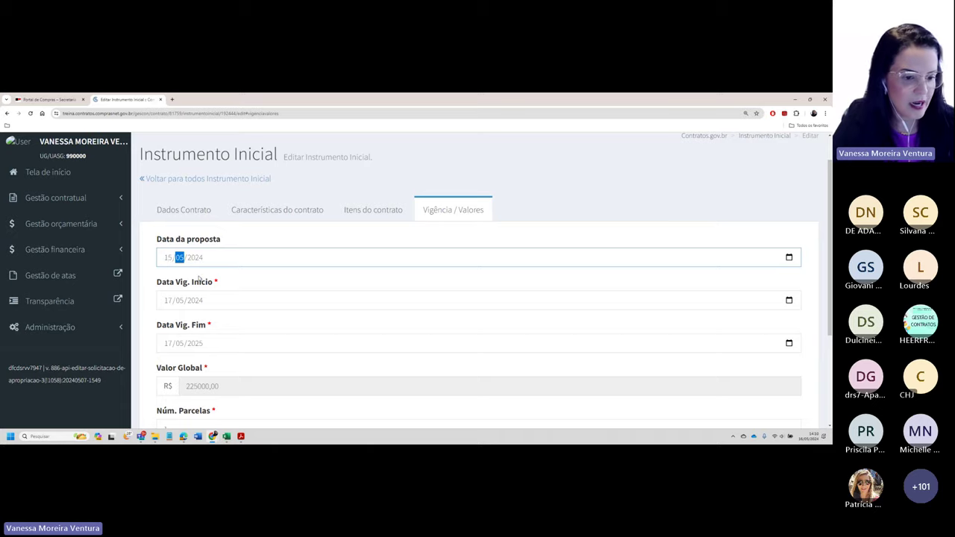
scroll(175, 314, down, 3)
click(191, 379)
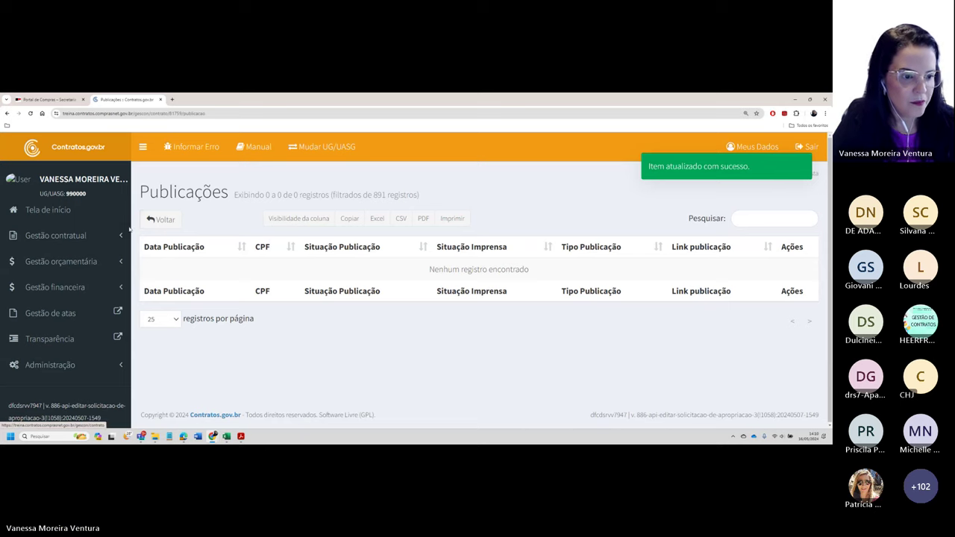
Go back to the Contratos list and reopen the listed contract's Instrumento Inicial for editing.
click(72, 235)
click(55, 257)
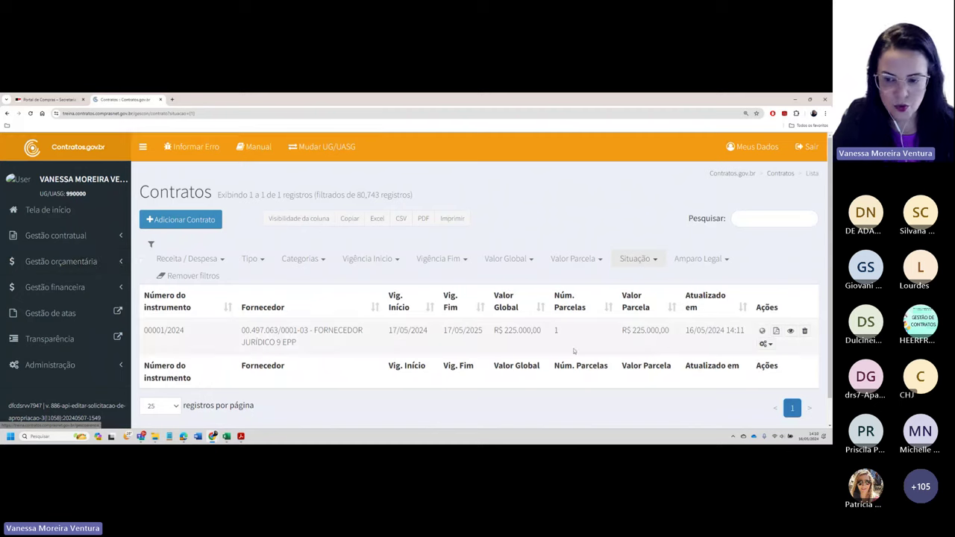
click(766, 344)
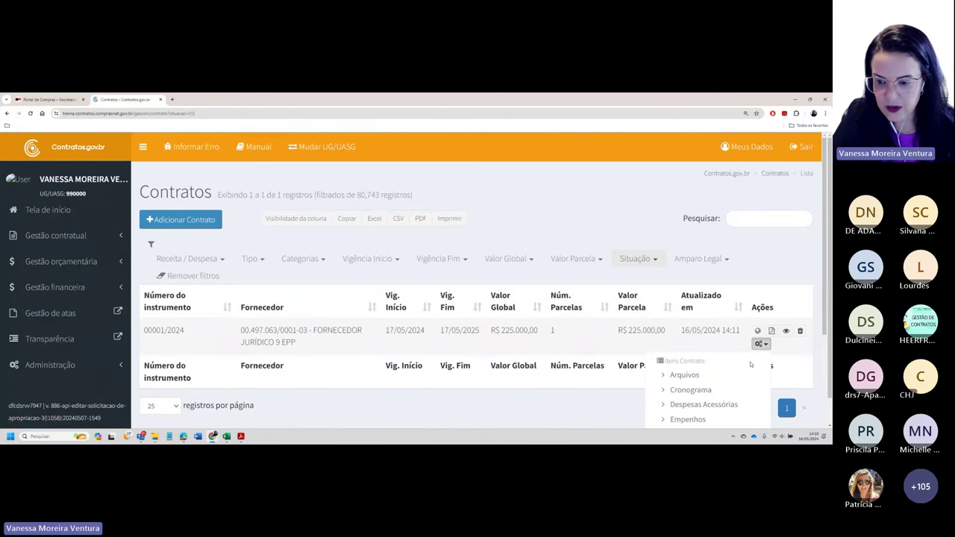
scroll(750, 364, down, 5)
click(683, 386)
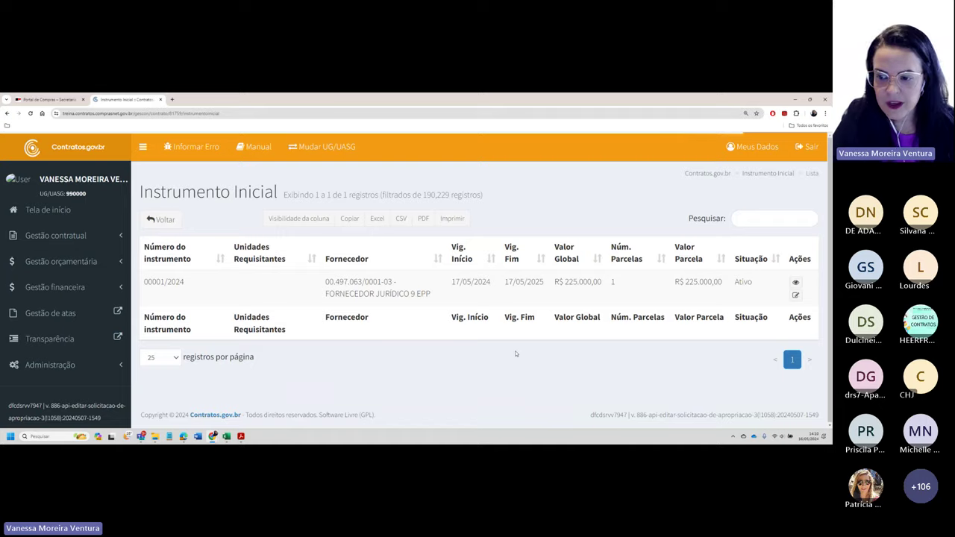
click(793, 280)
scroll(417, 223, up, 3)
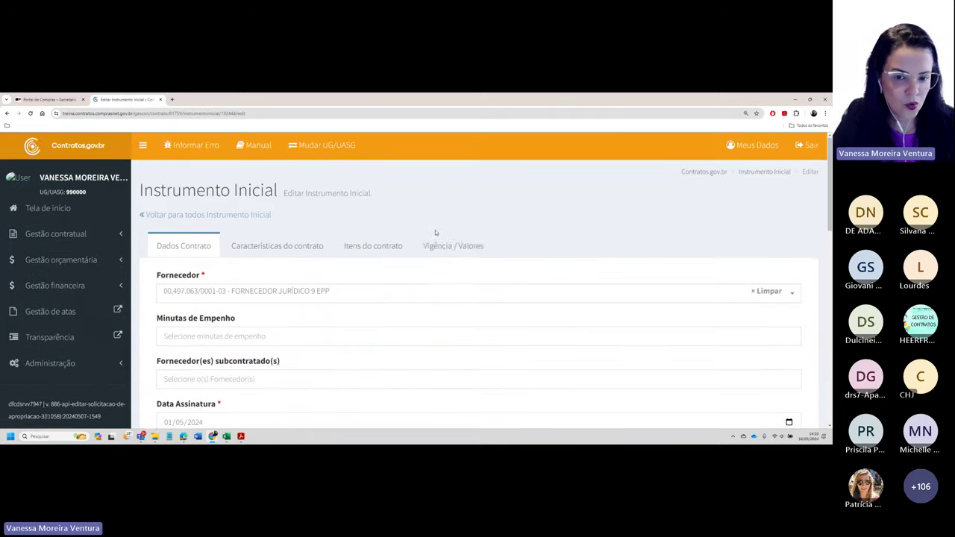
Review the Vigência / Valores data and the contract items of the Instrumento Inicial.
click(448, 247)
scroll(298, 257, up, 1)
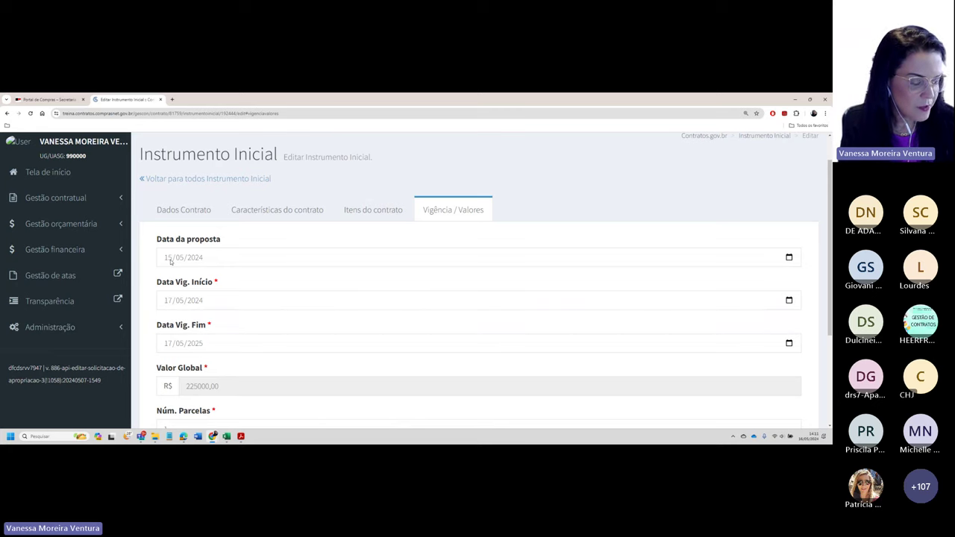
scroll(170, 260, down, 3)
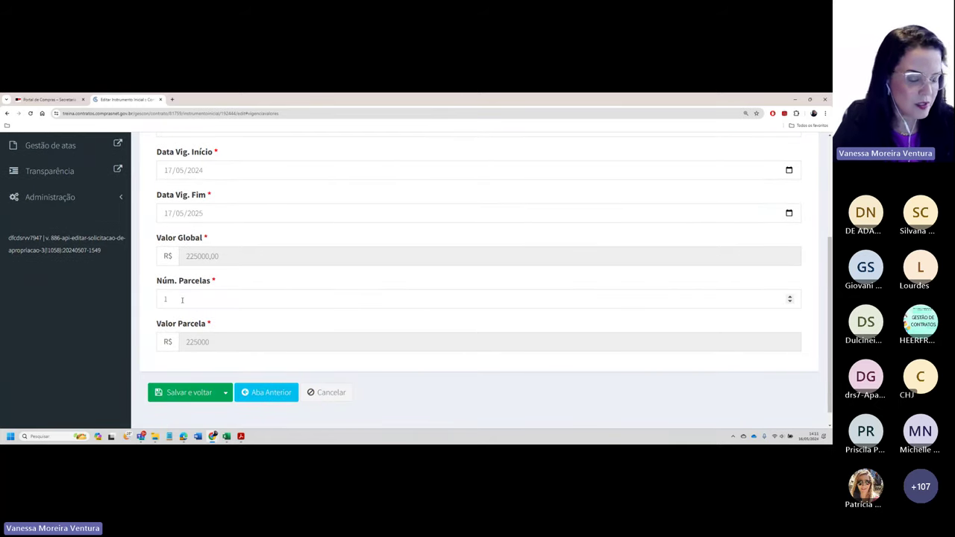
scroll(182, 300, up, 3)
click(367, 170)
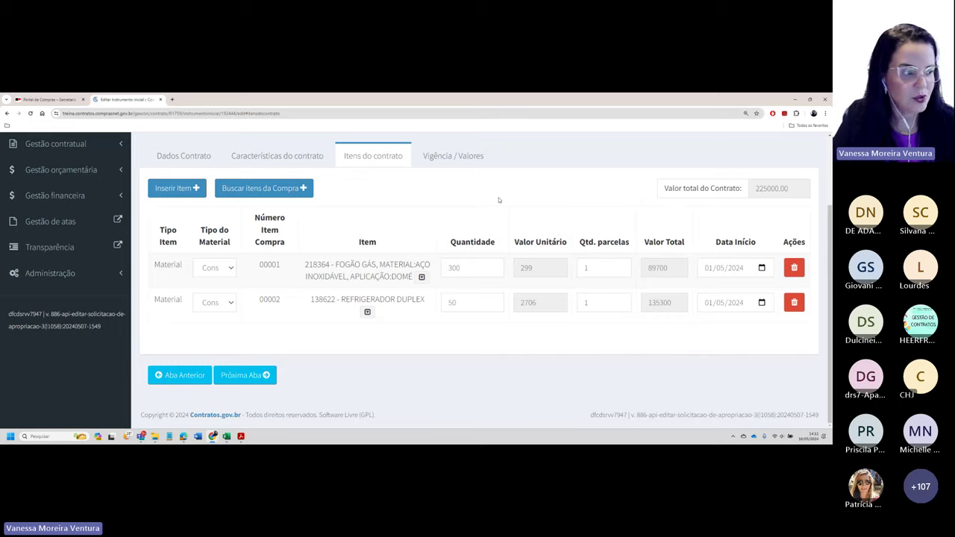
scroll(418, 209, up, 2)
scroll(390, 256, down, 2)
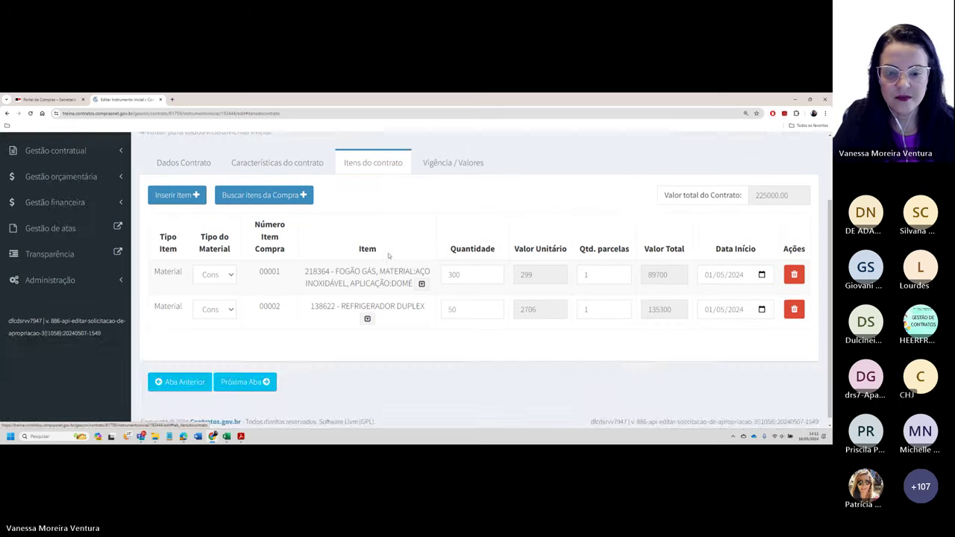
scroll(336, 239, up, 2)
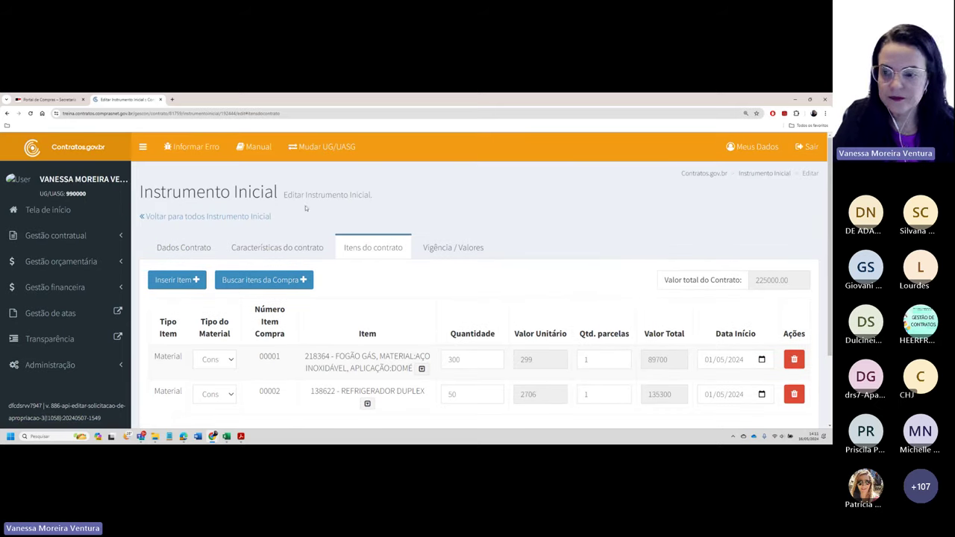
Return to the Contratos list and start adding a Termo Aditivo to the listed contract.
click(111, 235)
click(56, 256)
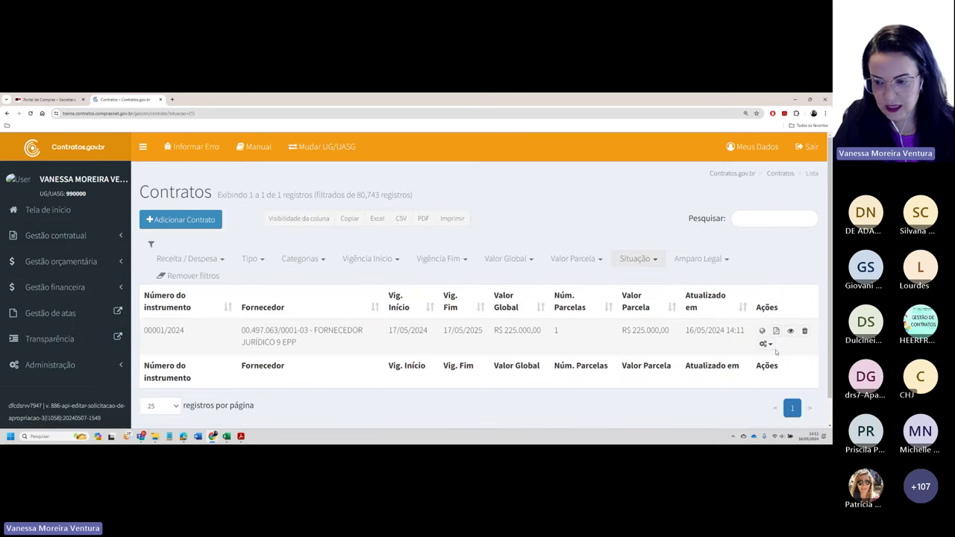
click(766, 344)
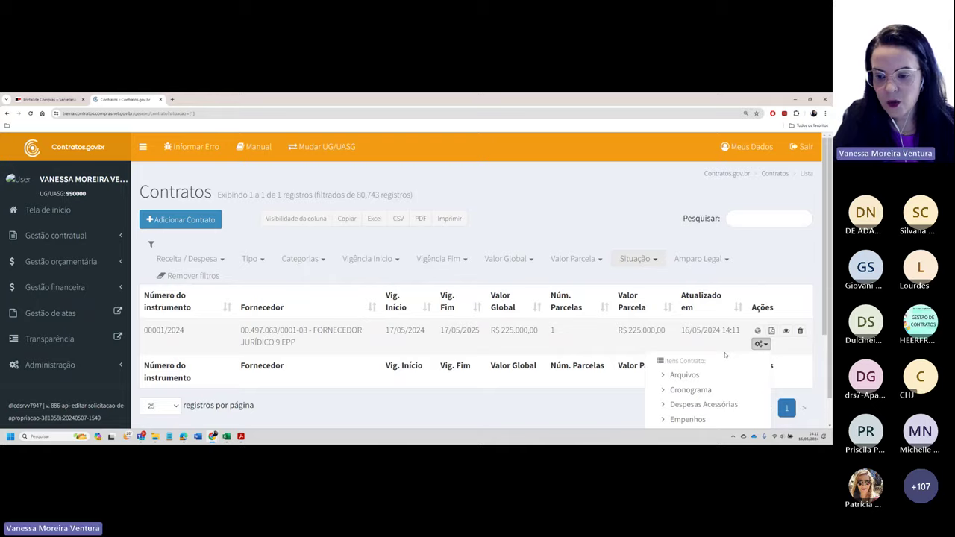
scroll(720, 353, down, 3)
scroll(718, 351, down, 1)
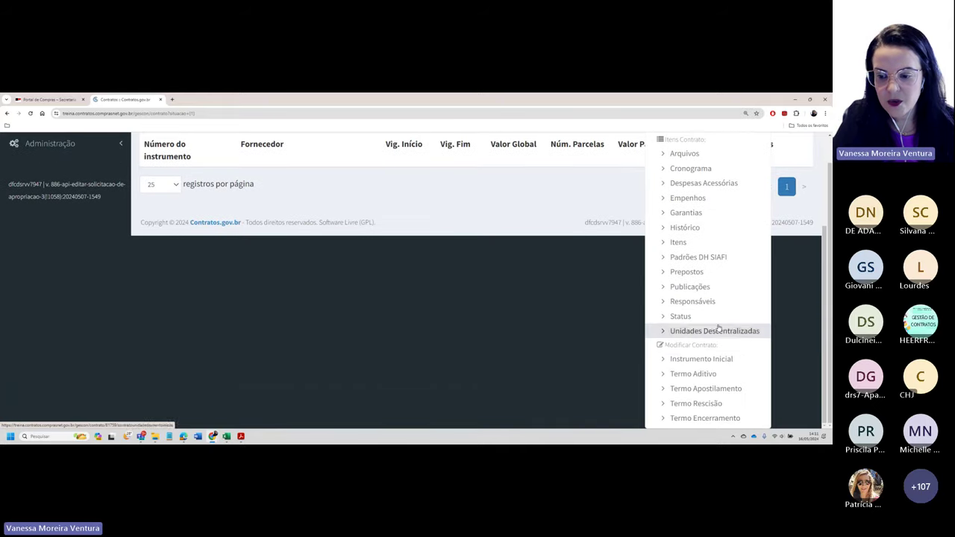
click(687, 376)
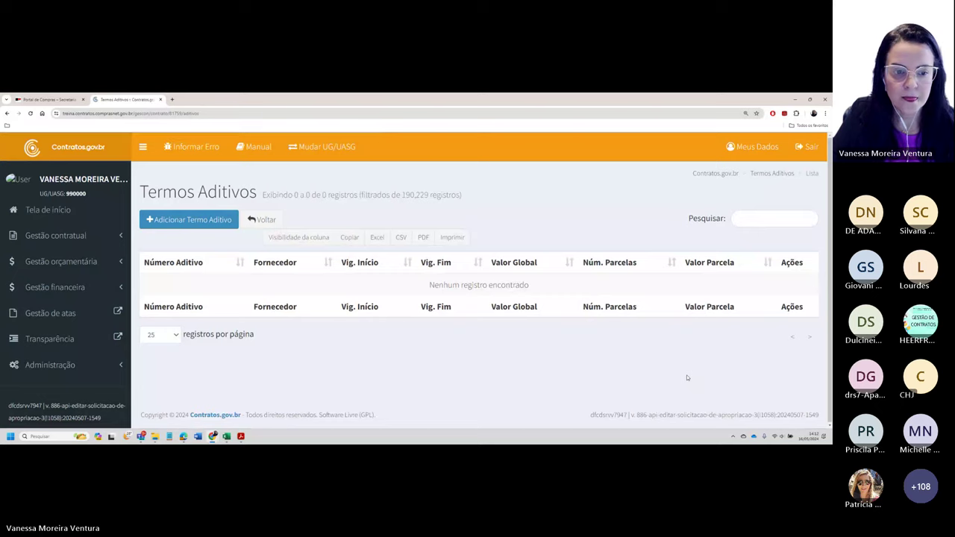
click(183, 223)
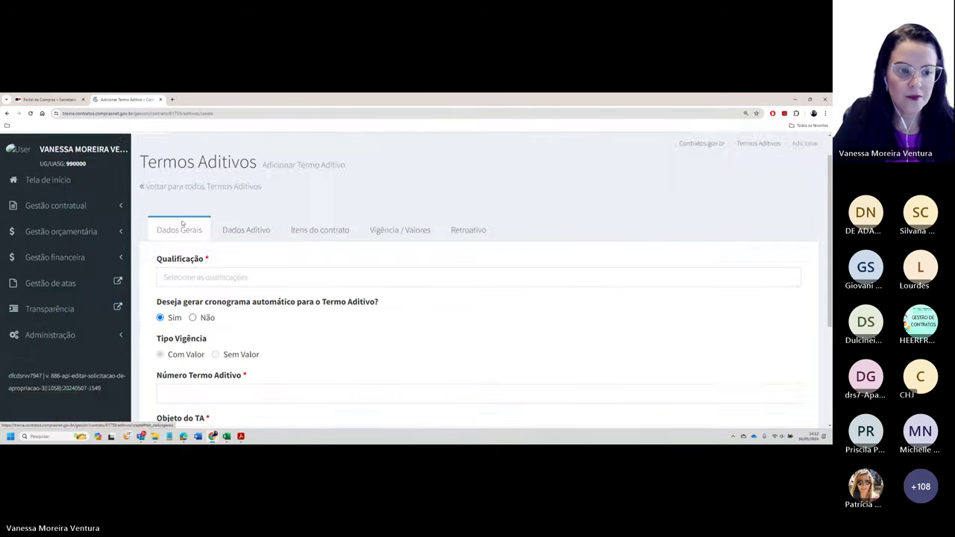
Choose VIGÊNCIA as the Qualificação of the new Termo Aditivo.
scroll(226, 240, down, 3)
scroll(226, 240, up, 2)
scroll(227, 240, up, 1)
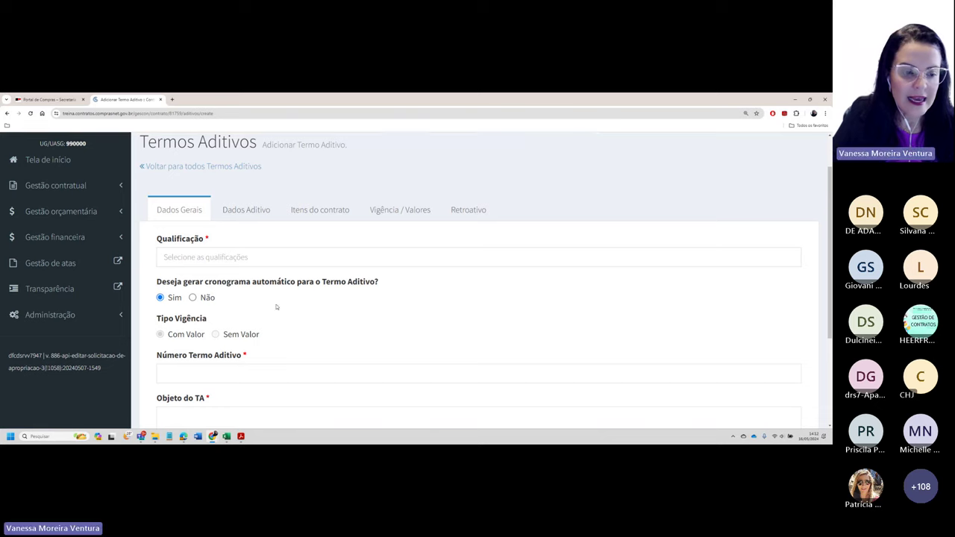
drag(158, 242, 209, 239)
click(172, 256)
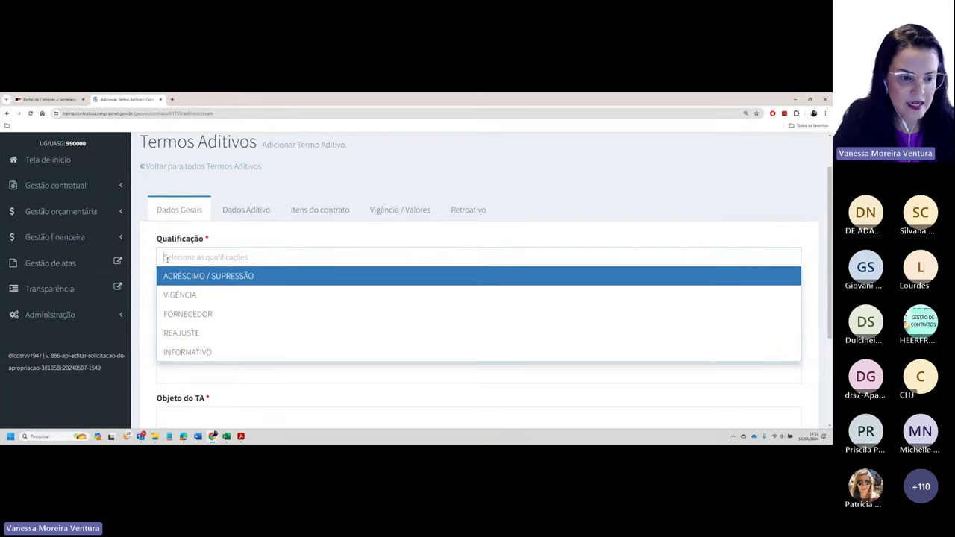
click(179, 294)
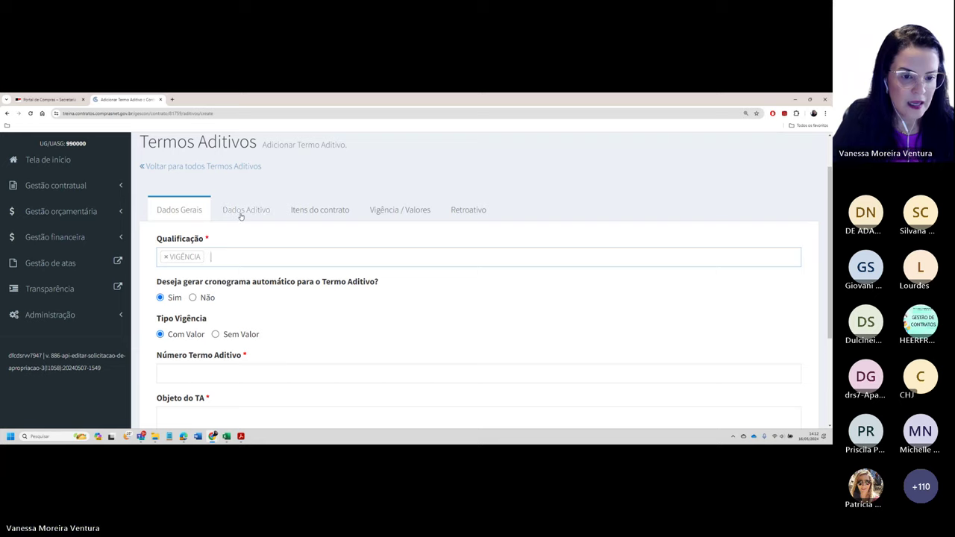
Check which fields of the contract items can be edited under the VIGÊNCIA qualification, and return to the Dados Gerais.
click(307, 212)
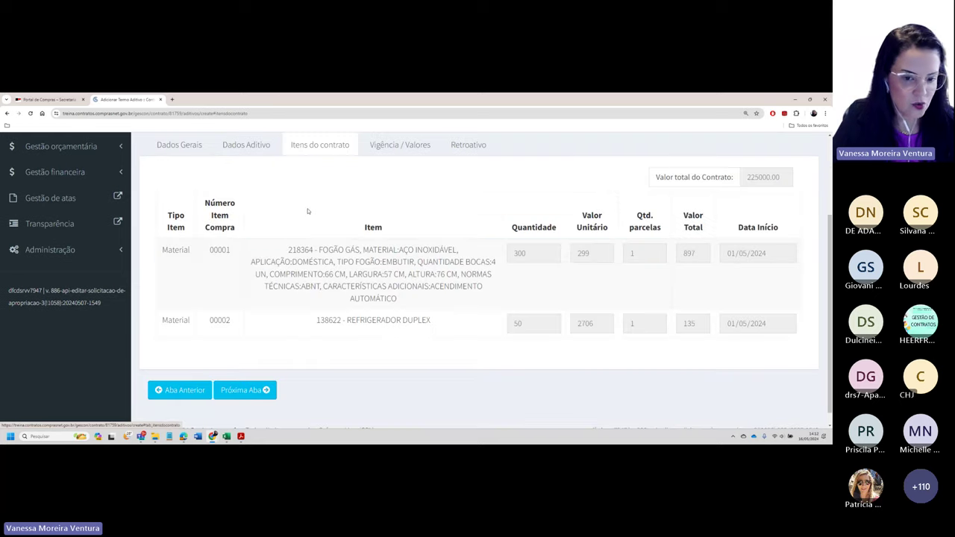
click(539, 255)
key(Tab)
key(Tab)
key(Tab)
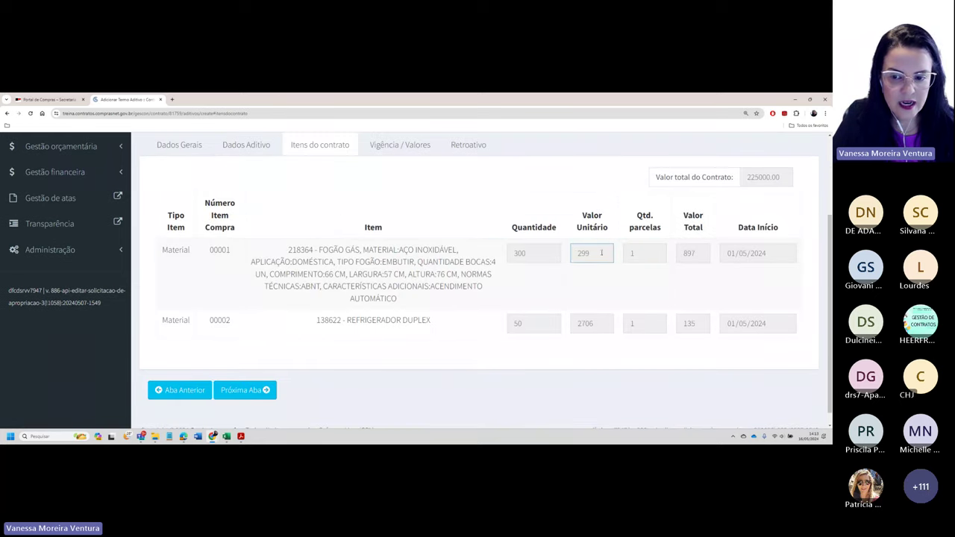
scroll(295, 258, up, 2)
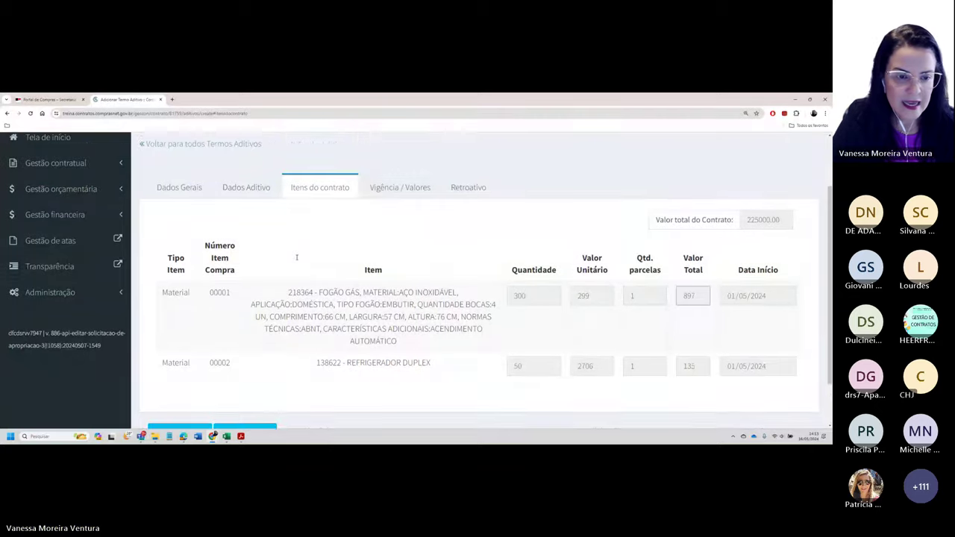
scroll(292, 258, down, 1)
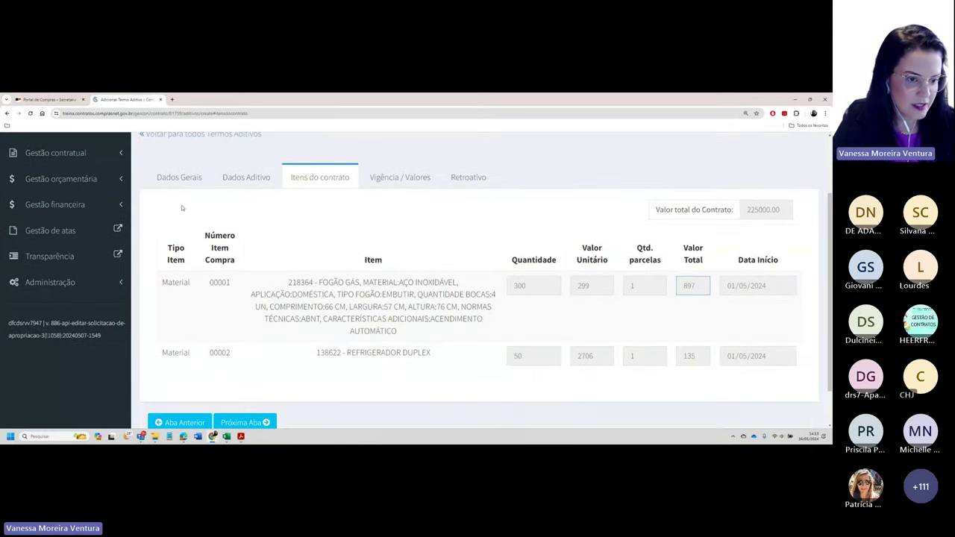
click(173, 179)
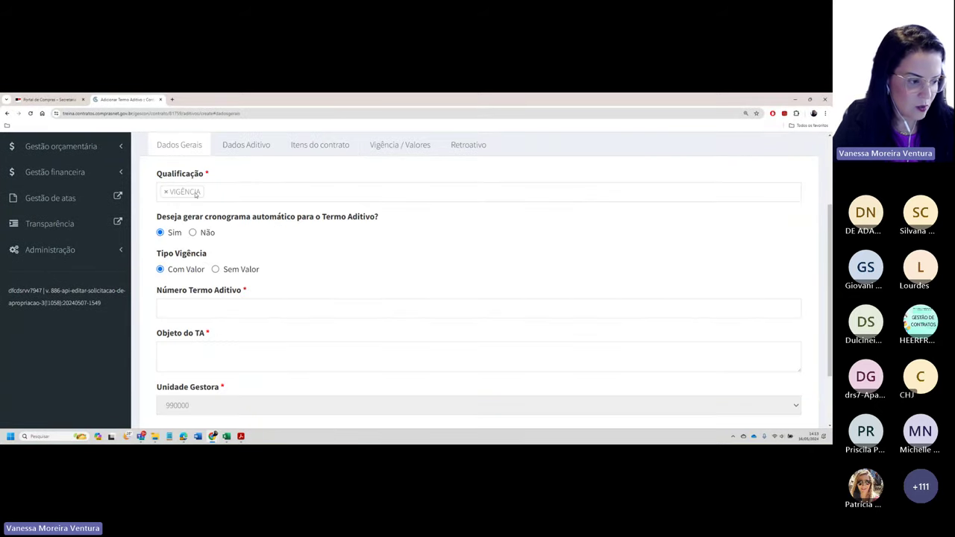
Check which Vigência / Valores dates and Retroativo fields can be edited under the VIGÊNCIA qualification.
click(384, 149)
scroll(191, 242, up, 1)
click(211, 222)
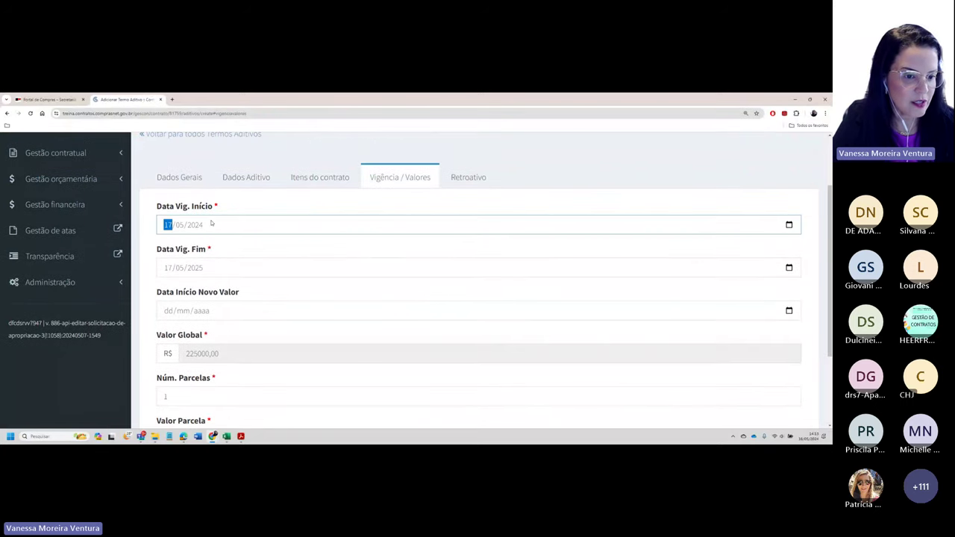
key(Tab)
key(Tab)
key(Tab)
key(Tab)
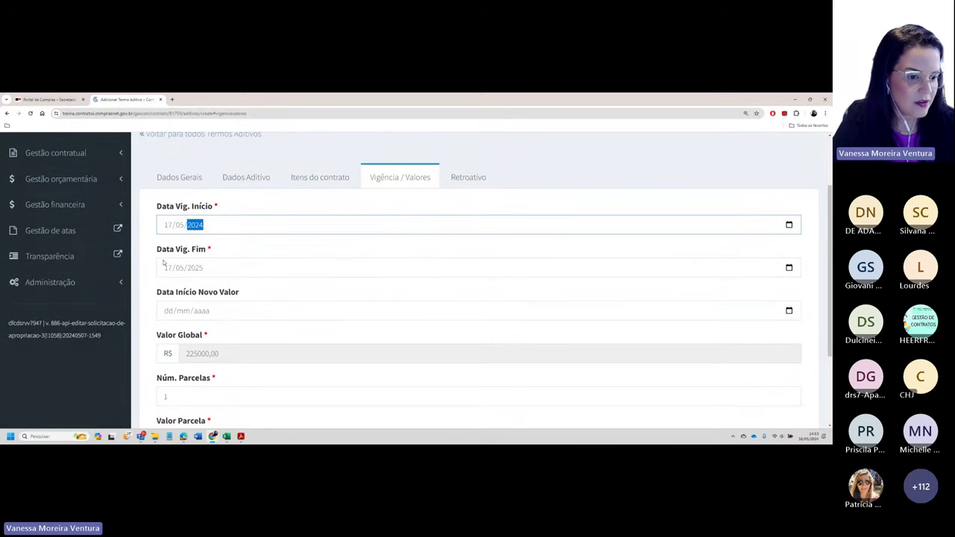
click(191, 272)
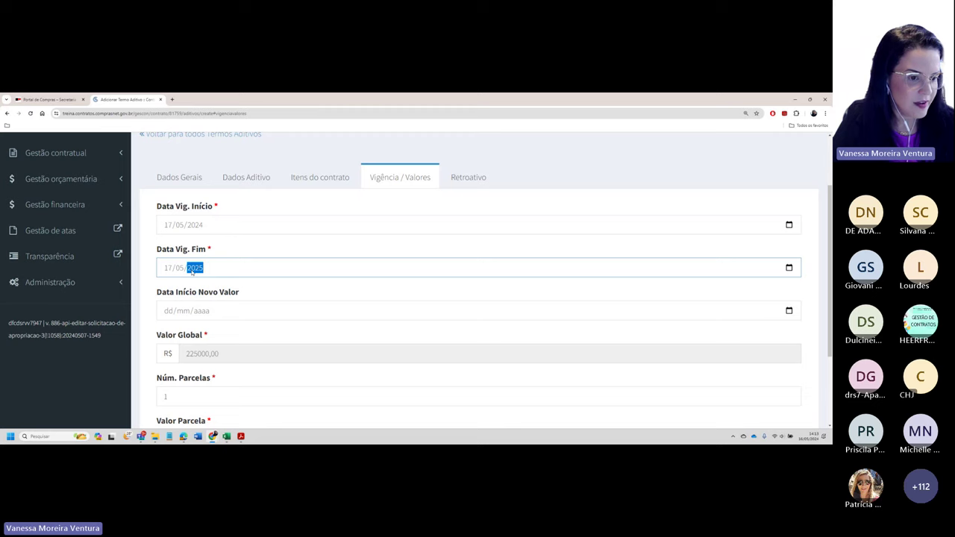
click(157, 227)
click(180, 226)
click(194, 227)
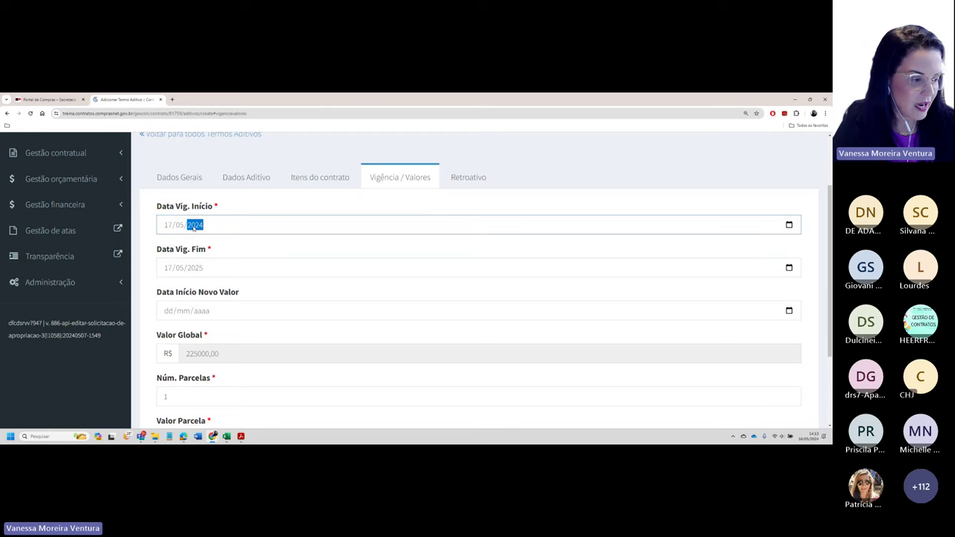
click(468, 179)
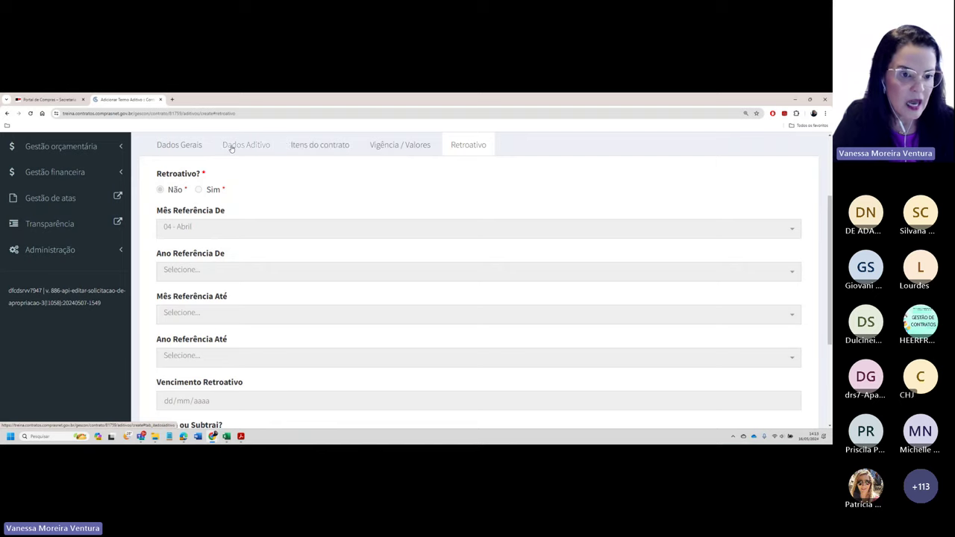
Replace the Termo Aditivo's Qualificação with REAJUSTE in the Dados Gerais.
click(181, 148)
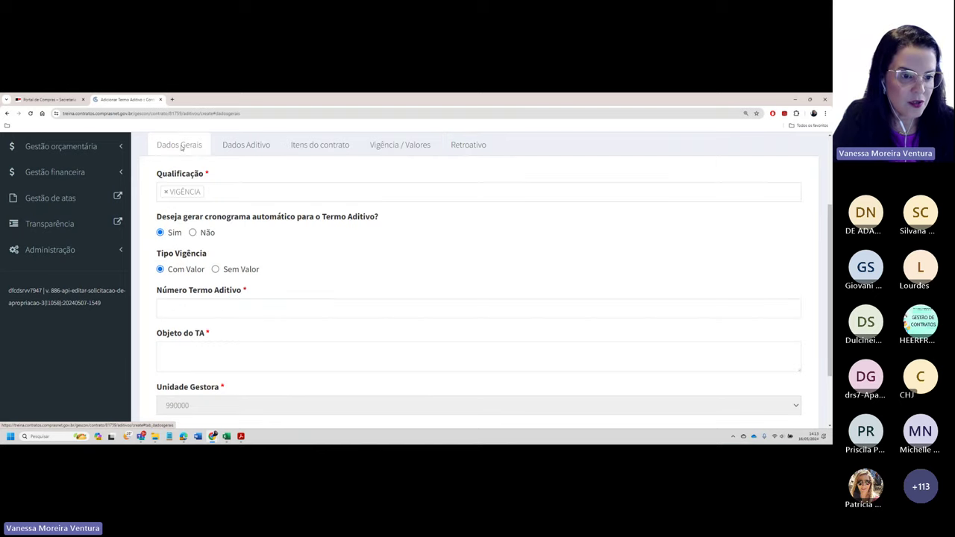
click(178, 192)
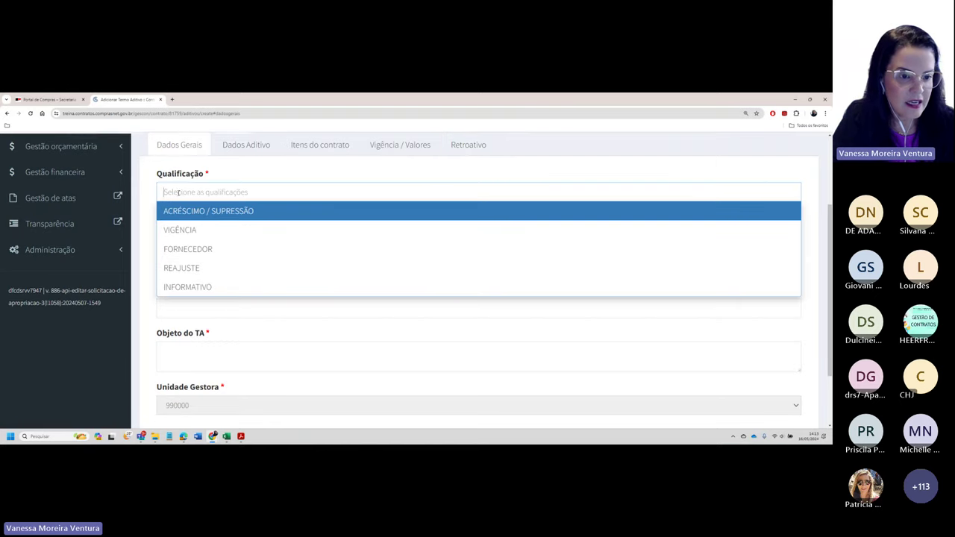
click(198, 268)
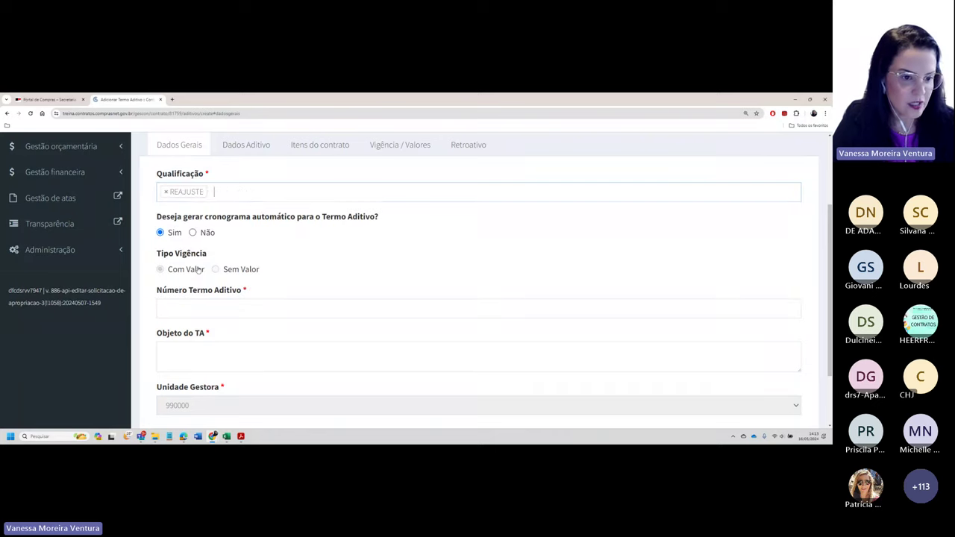
Check which Retroativo, Vigência / Valores and contract item fields can be edited under the REAJUSTE qualification.
click(468, 145)
click(181, 228)
click(182, 228)
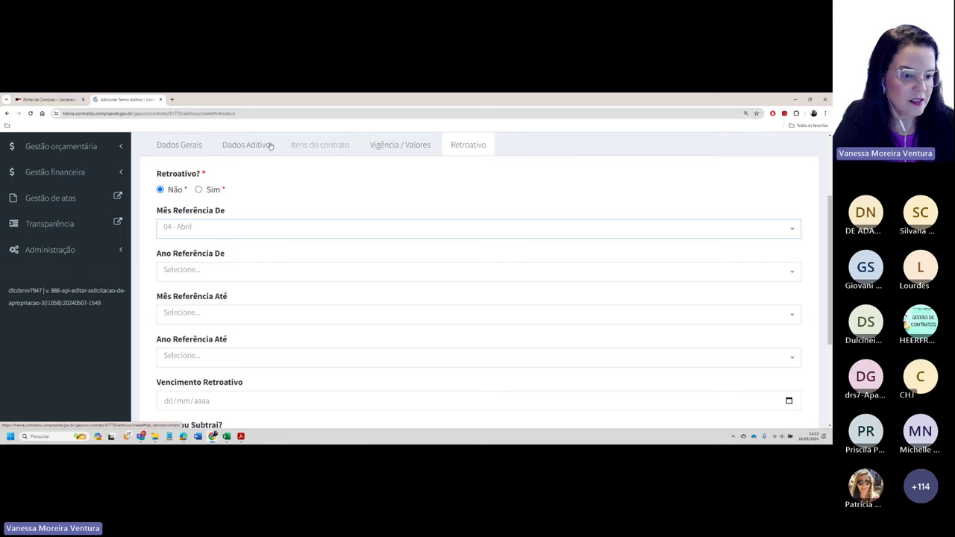
click(400, 145)
click(185, 282)
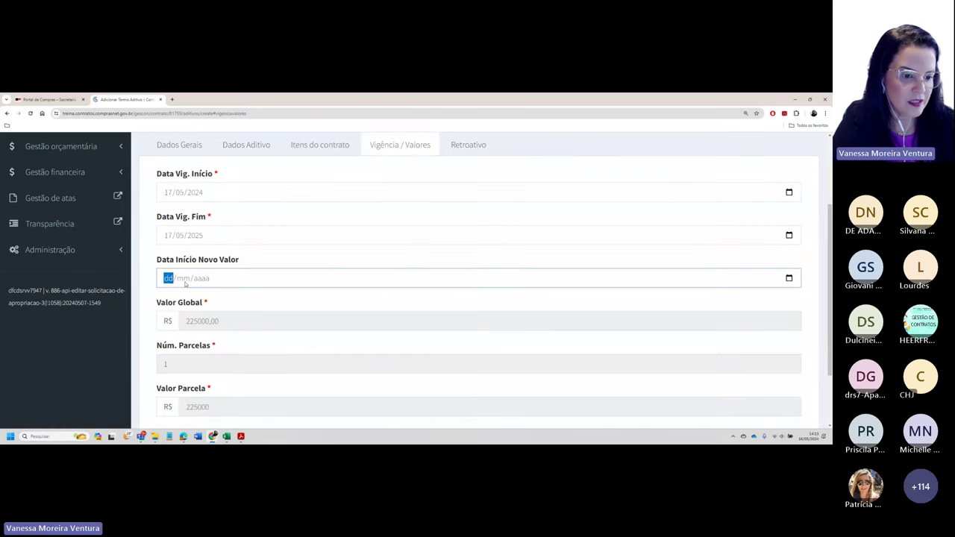
click(185, 281)
click(200, 282)
scroll(217, 284, up, 1)
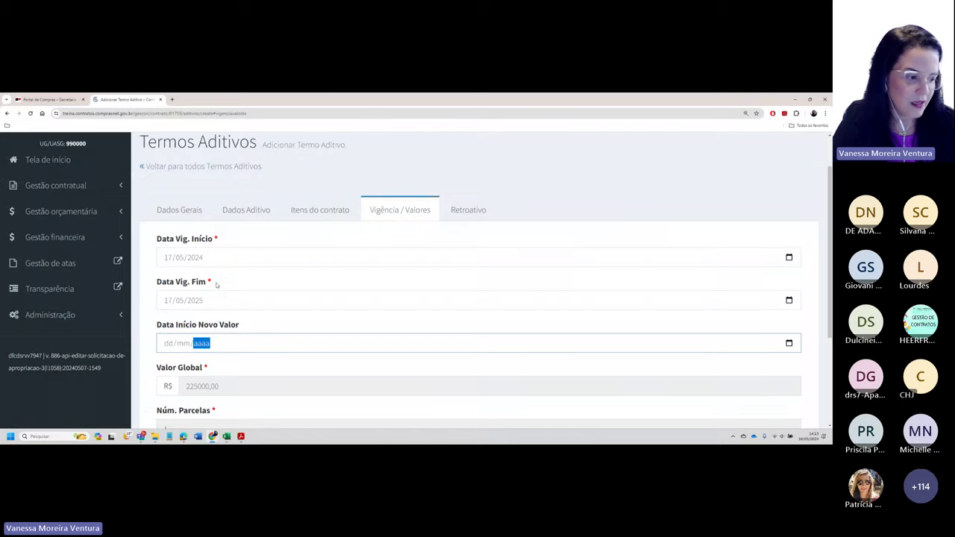
click(462, 211)
scroll(302, 186, up, 1)
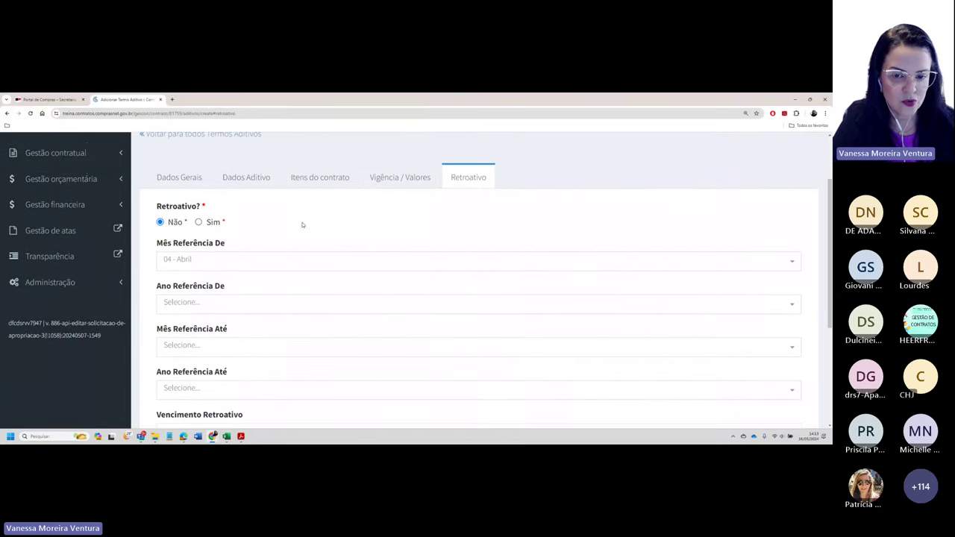
click(301, 185)
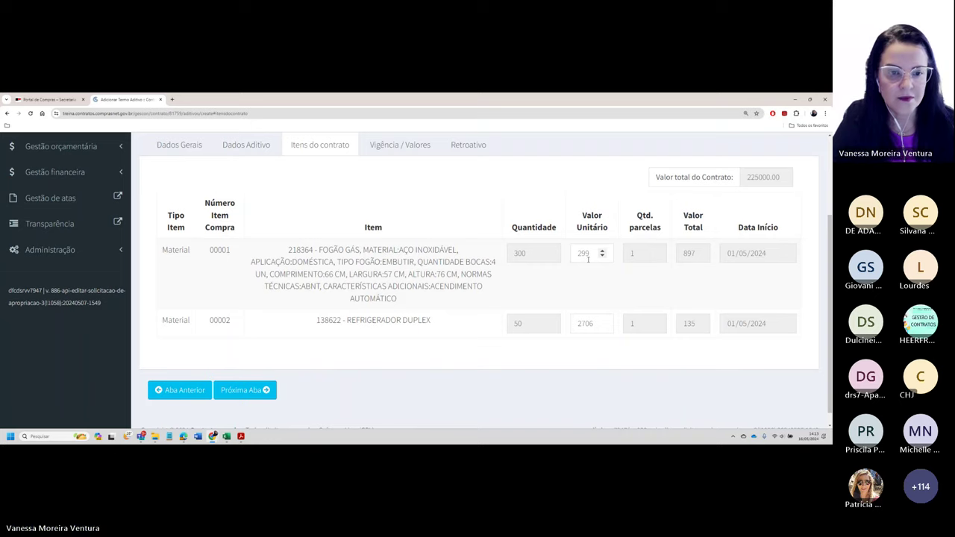
Replace the Termo Aditivo's Qualificação with FORNECEDOR in the Dados Gerais.
click(258, 151)
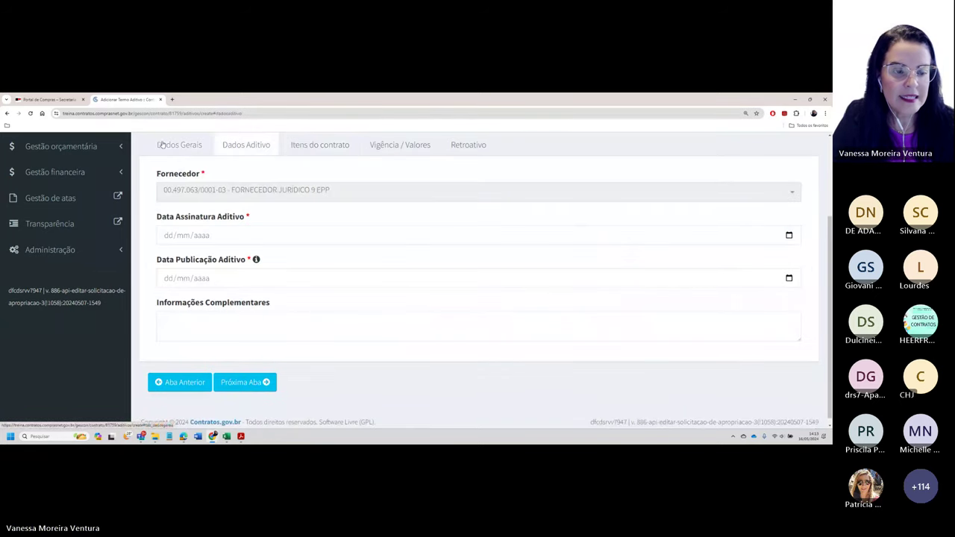
click(163, 145)
click(169, 193)
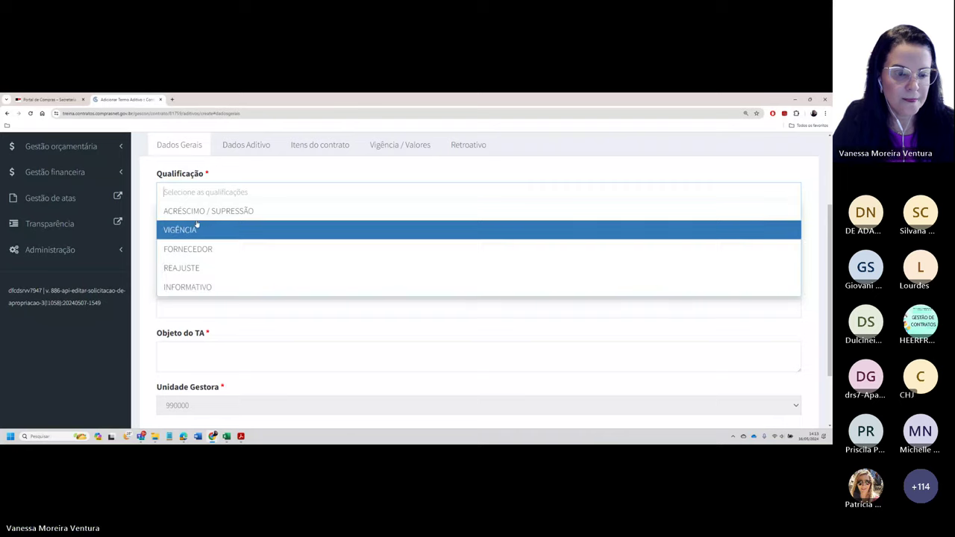
click(186, 249)
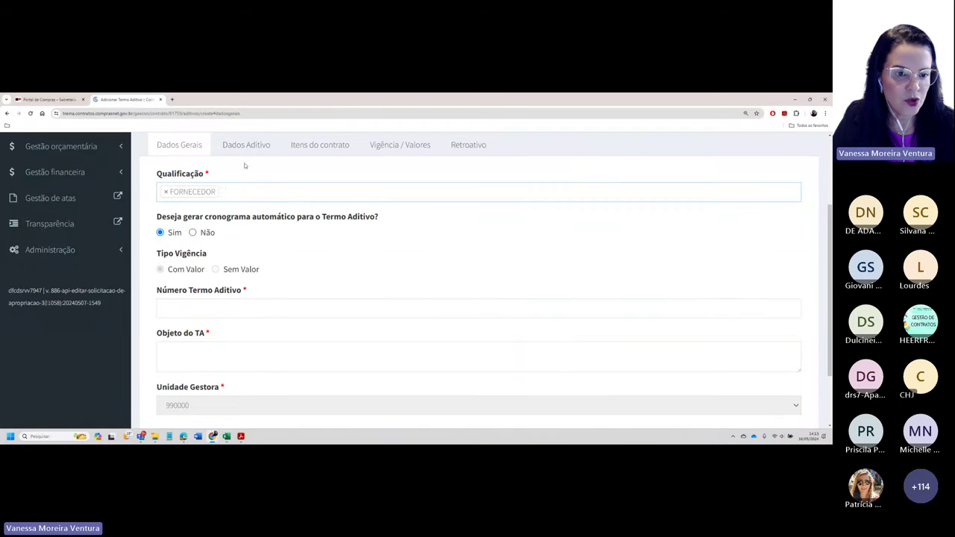
Check which Fornecedor, contract item, Vigência / Valores and Retroativo fields can be edited under the FORNECEDOR qualification.
click(245, 149)
click(240, 190)
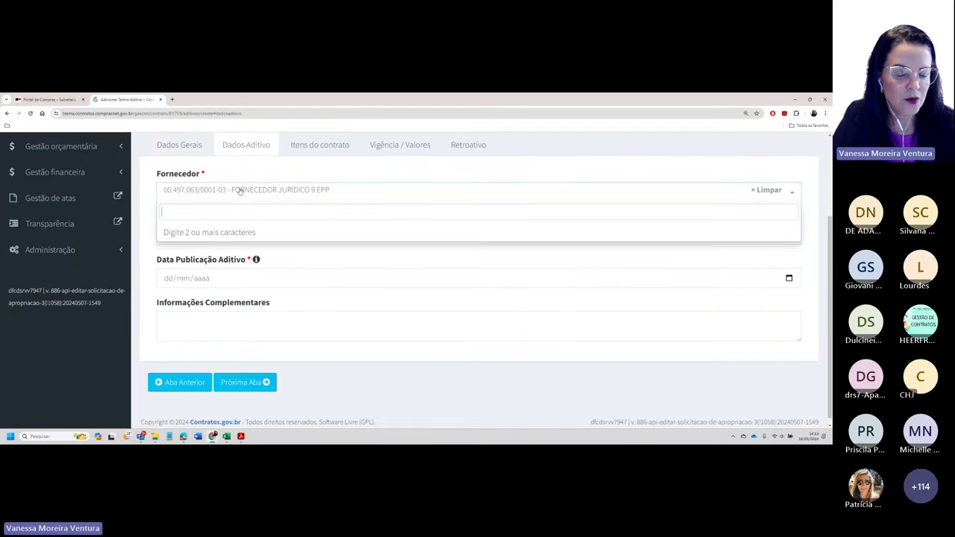
click(240, 190)
click(293, 152)
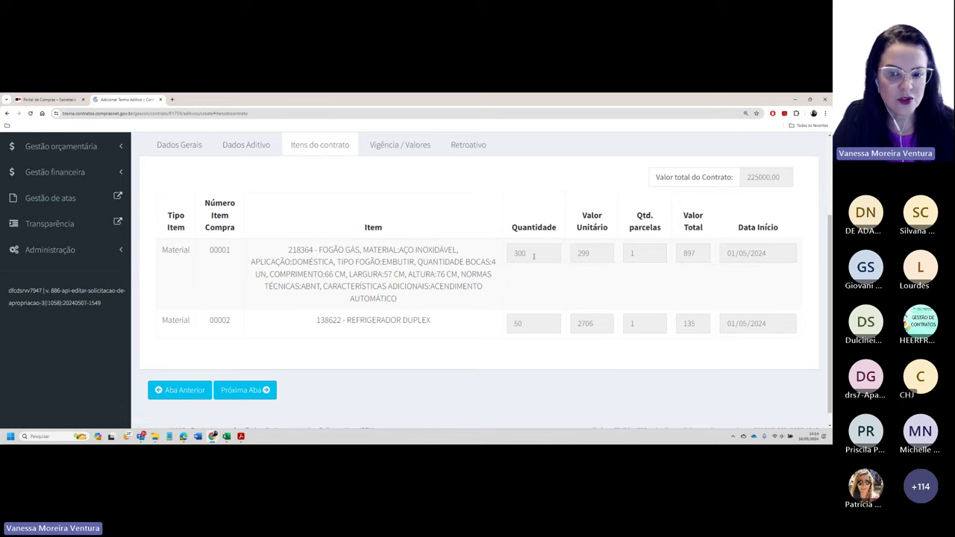
click(404, 148)
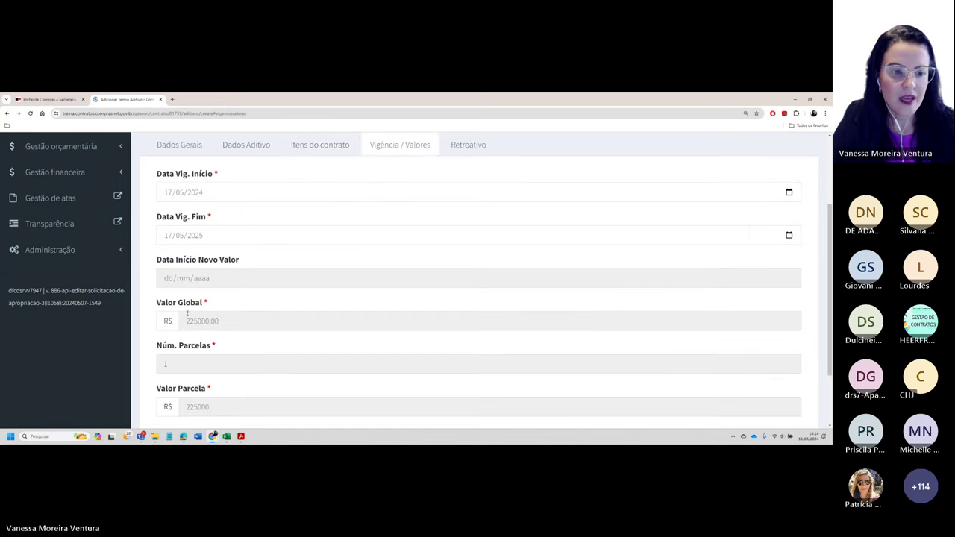
click(181, 192)
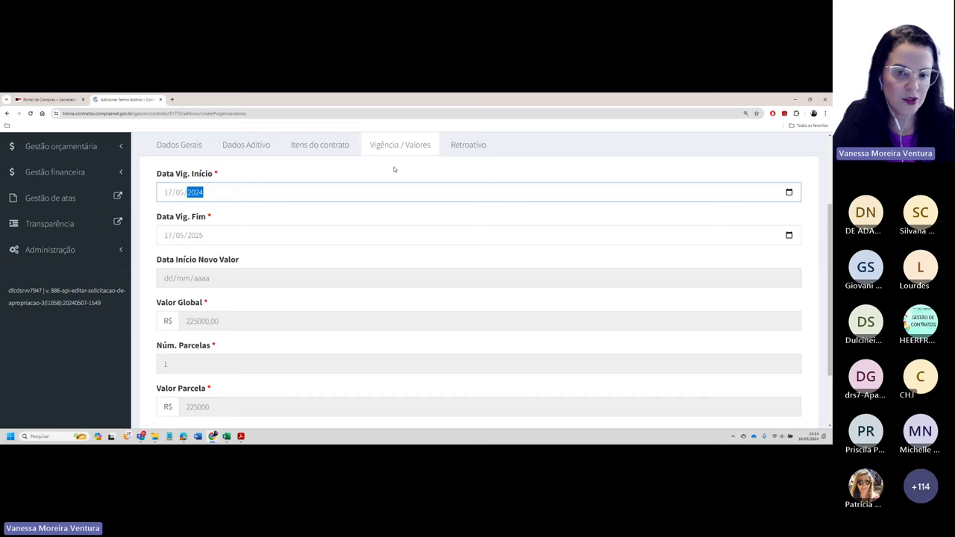
click(458, 148)
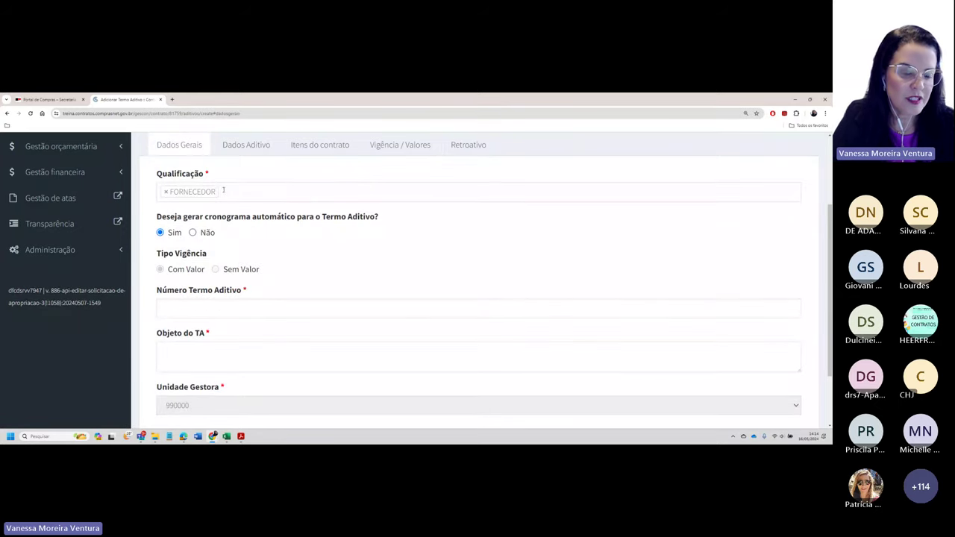
Review the Qualificação options and recheck whether the first contract item's Quantidade can be edited under FORNECEDOR, then return to the Dados Gerais.
click(223, 192)
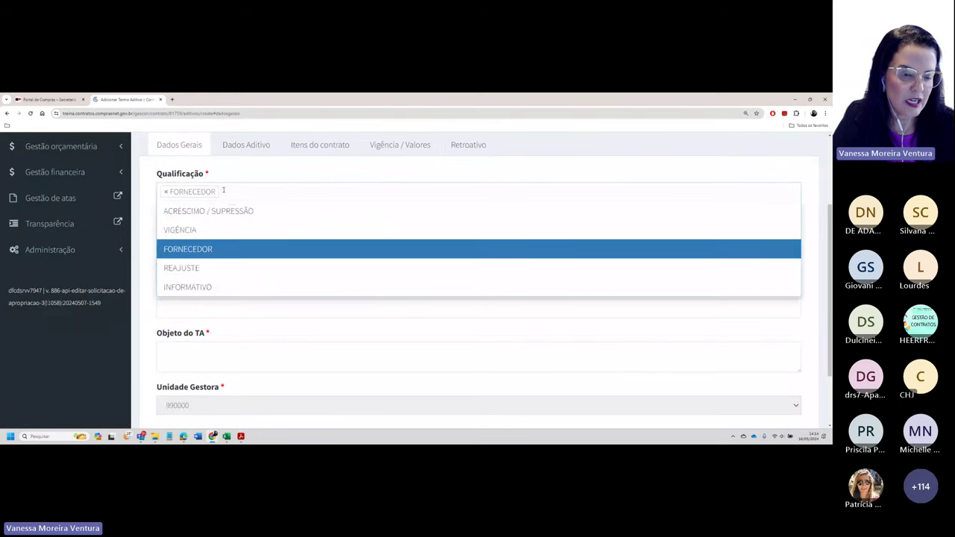
click(252, 148)
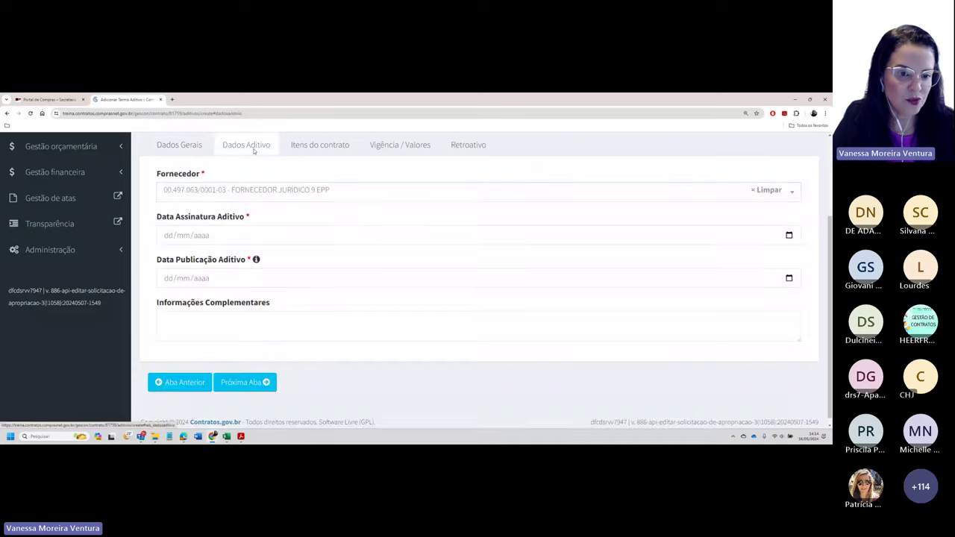
click(320, 146)
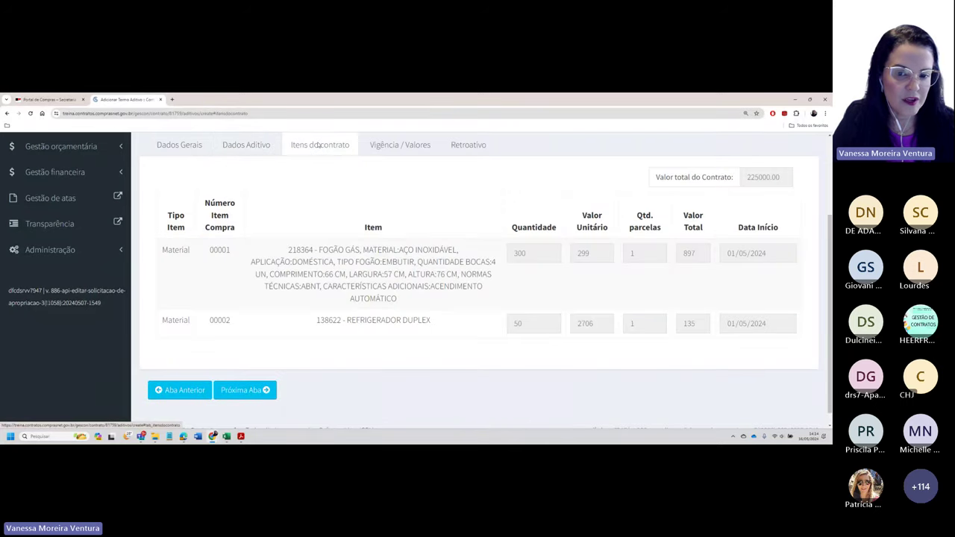
click(521, 253)
double_click(520, 253)
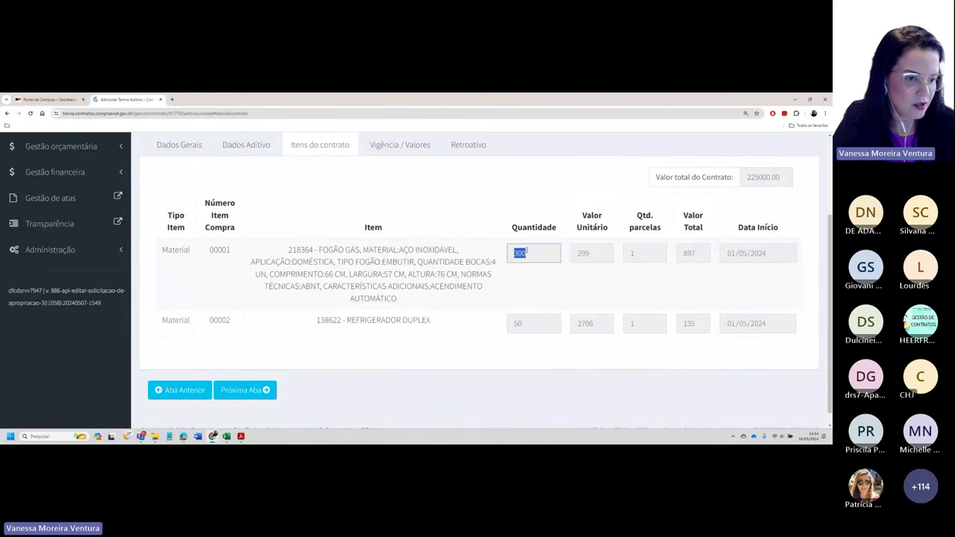
scroll(221, 170, up, 1)
click(183, 177)
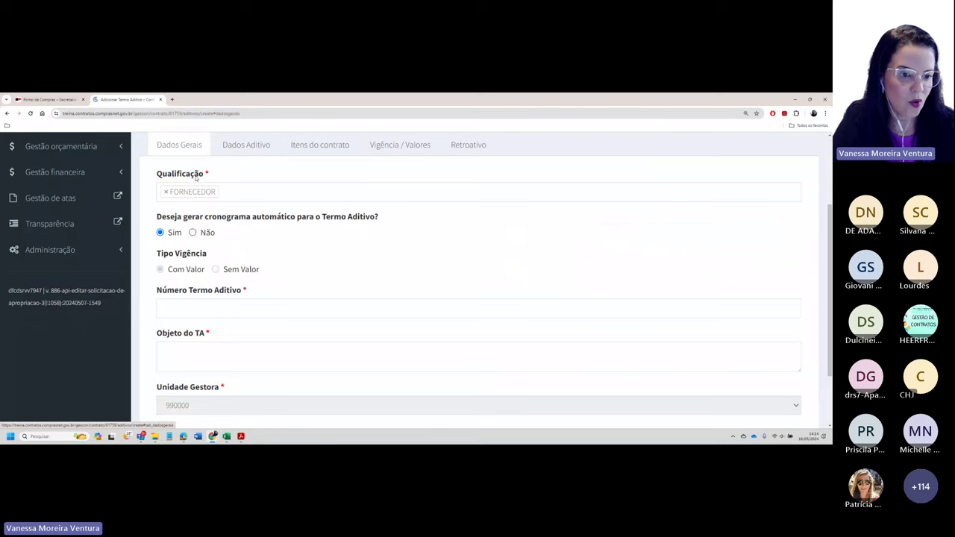
Add ACRÉSCIMO / SUPRESSÃO, VIGÊNCIA, REAJUSTE and INFORMATIVO to the Qualificação alongside FORNECEDOR.
click(256, 192)
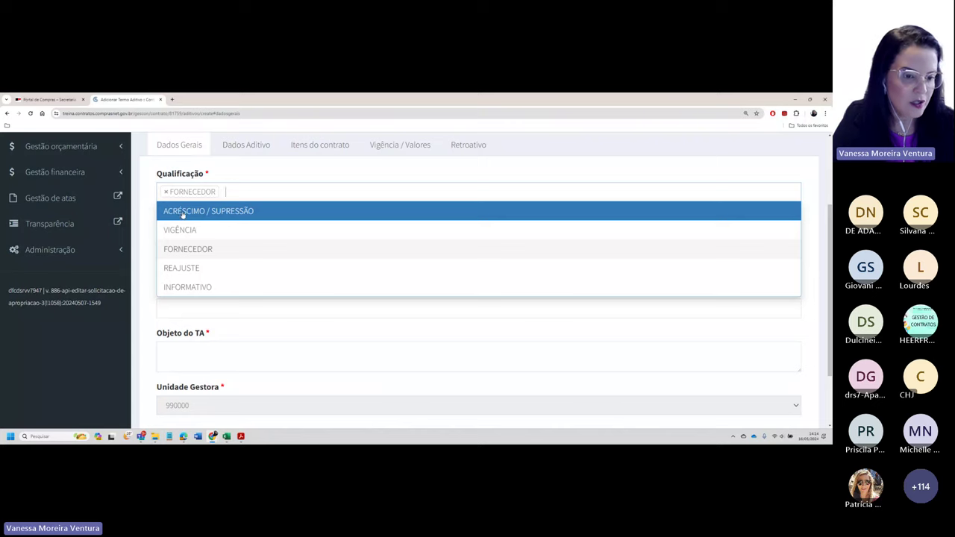
click(183, 213)
click(326, 191)
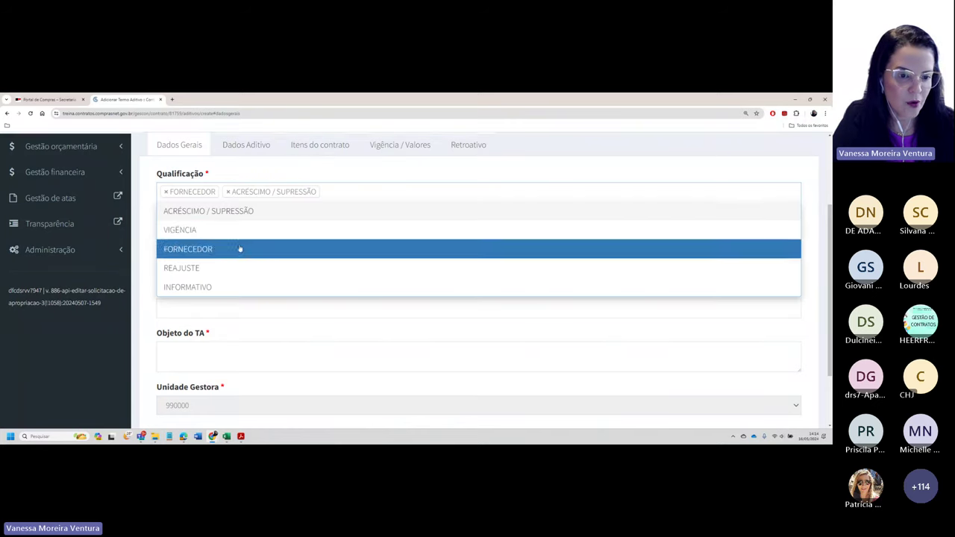
click(199, 231)
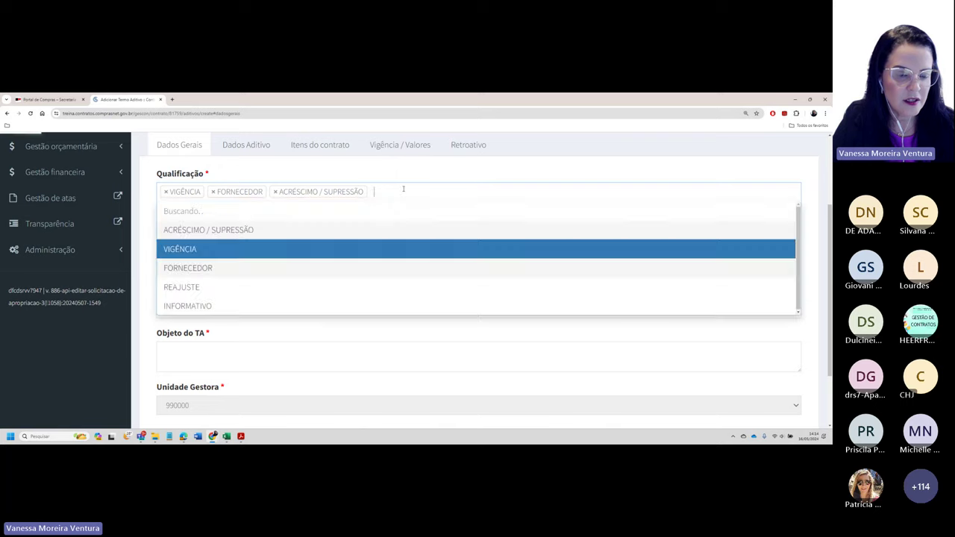
click(201, 268)
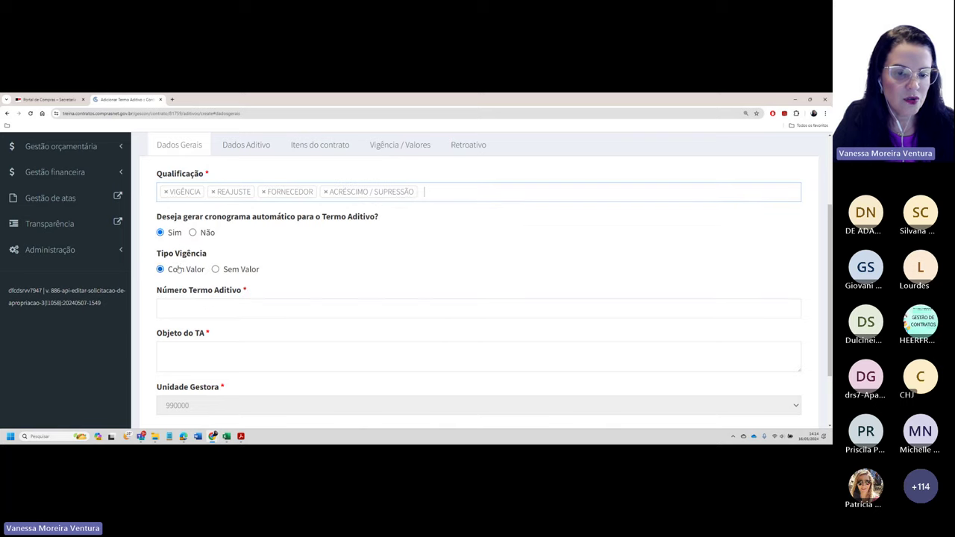
click(226, 291)
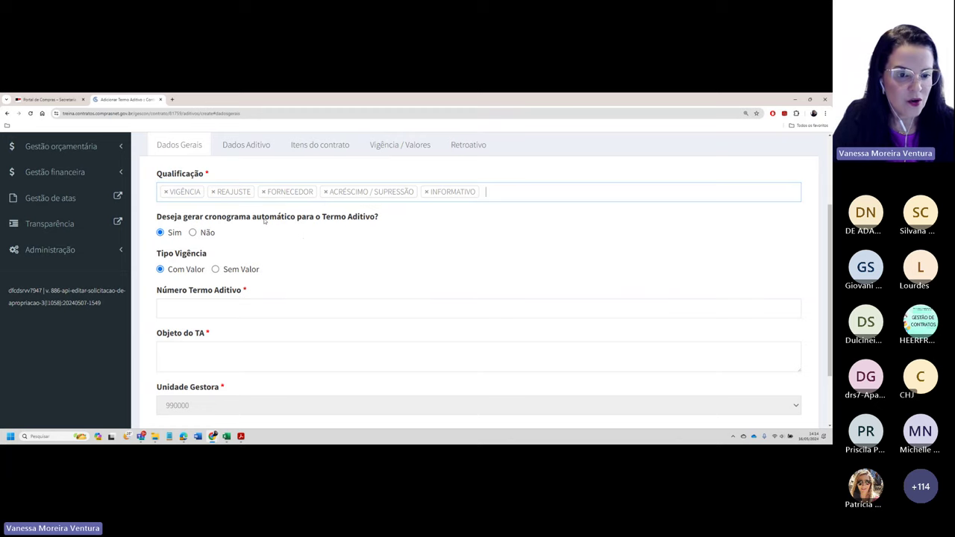
Set automatic cronograma generation for the Termo Aditivo to Não and the Tipo Vigência to Sem Valor.
click(193, 232)
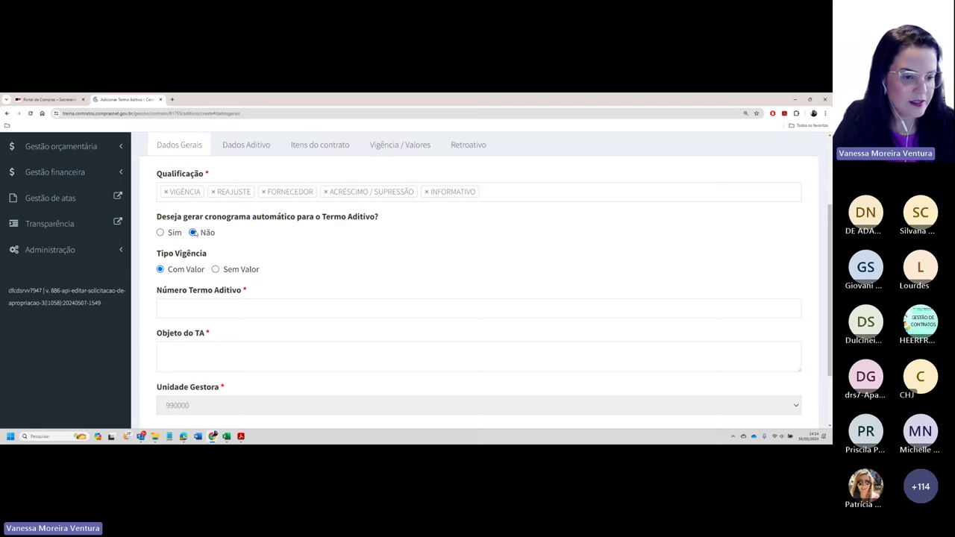
scroll(190, 241, up, 3)
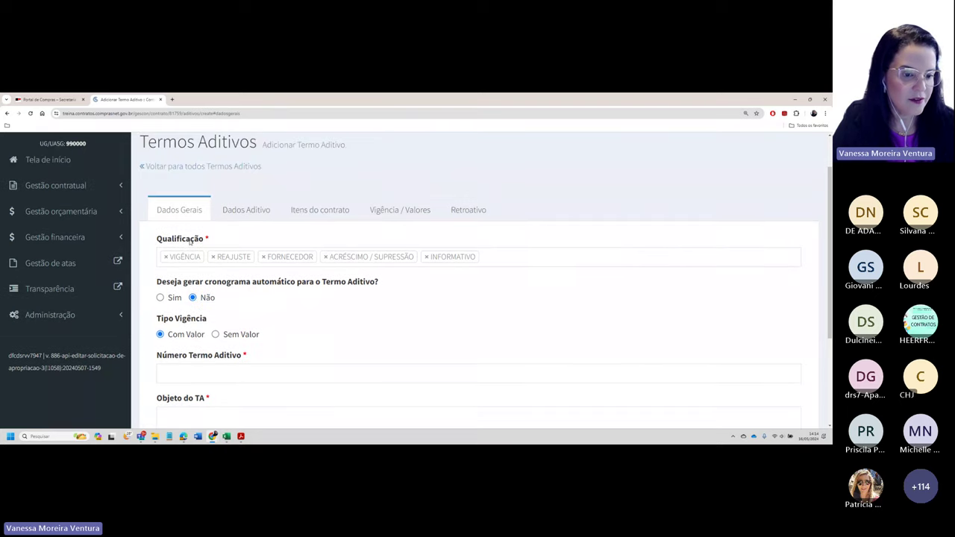
scroll(190, 241, down, 2)
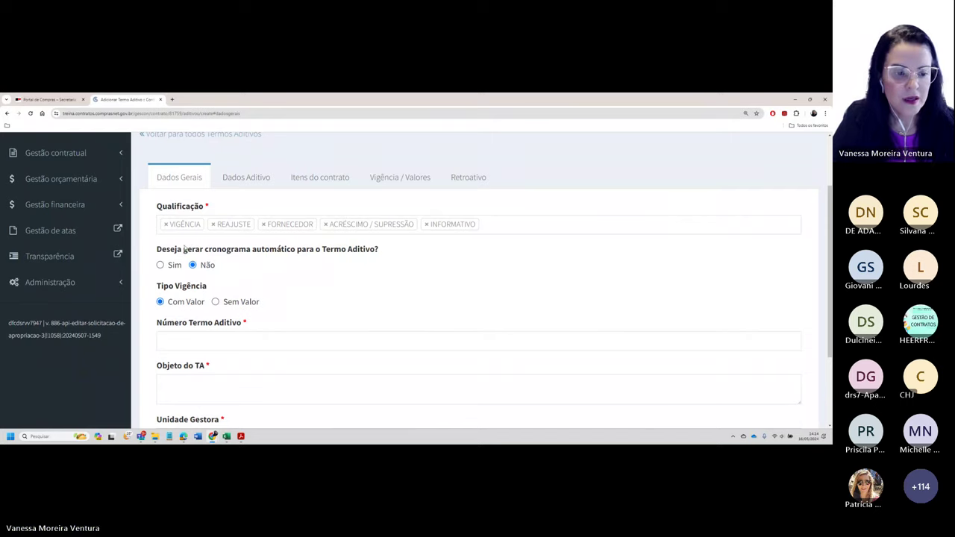
scroll(197, 268, down, 1)
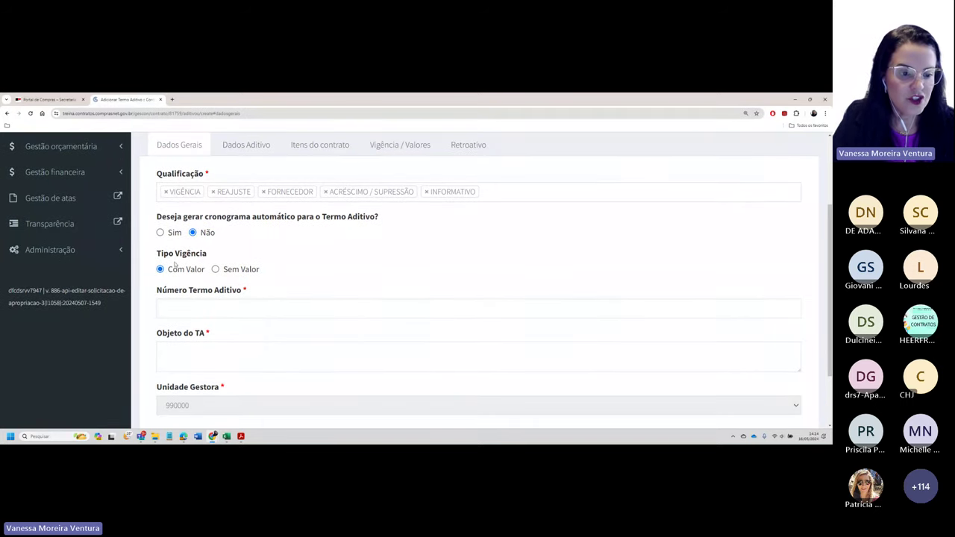
click(214, 270)
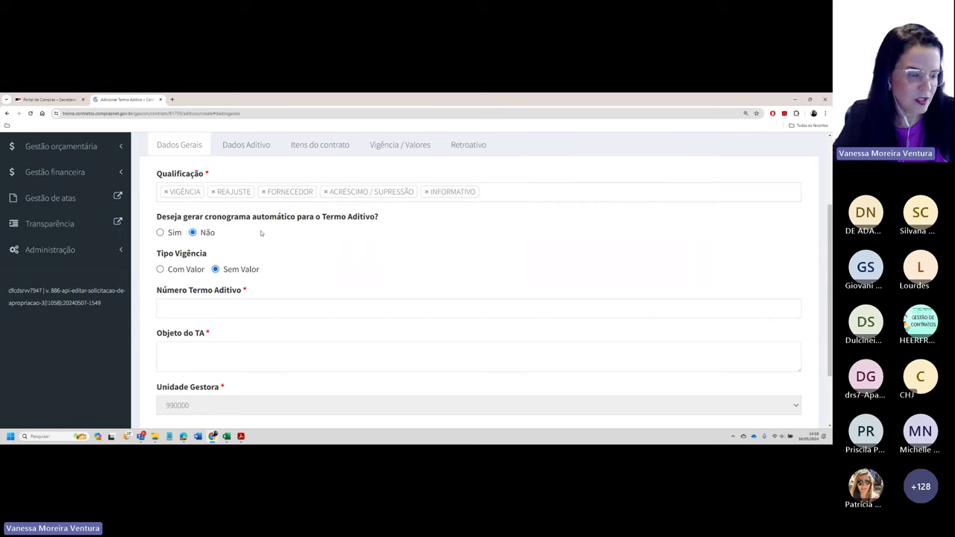
Enter 00001/2024 as the Número Termo Aditivo.
click(195, 309)
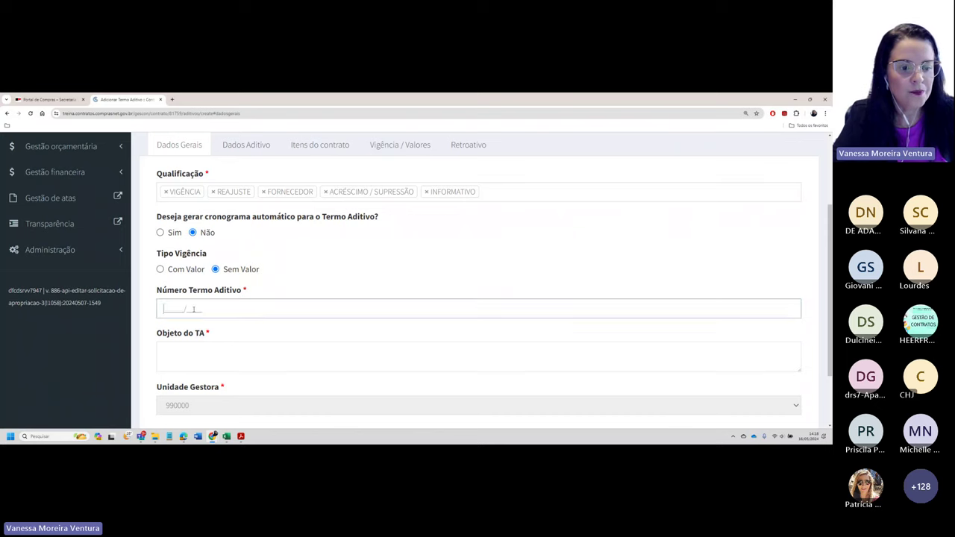
text(0000)
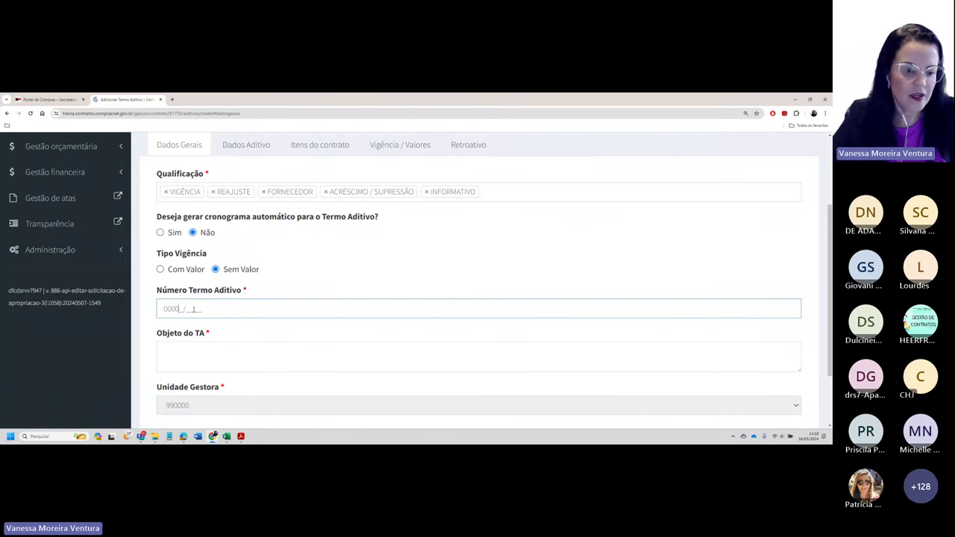
text(1/2024)
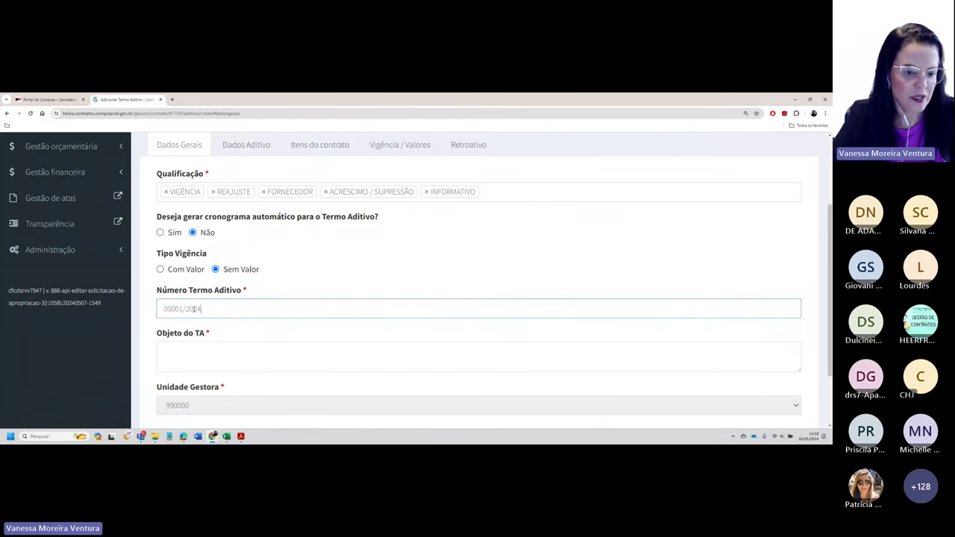
Fill in the Objeto do TA with the text "OBJETO DO TA" repeated five times.
click(188, 361)
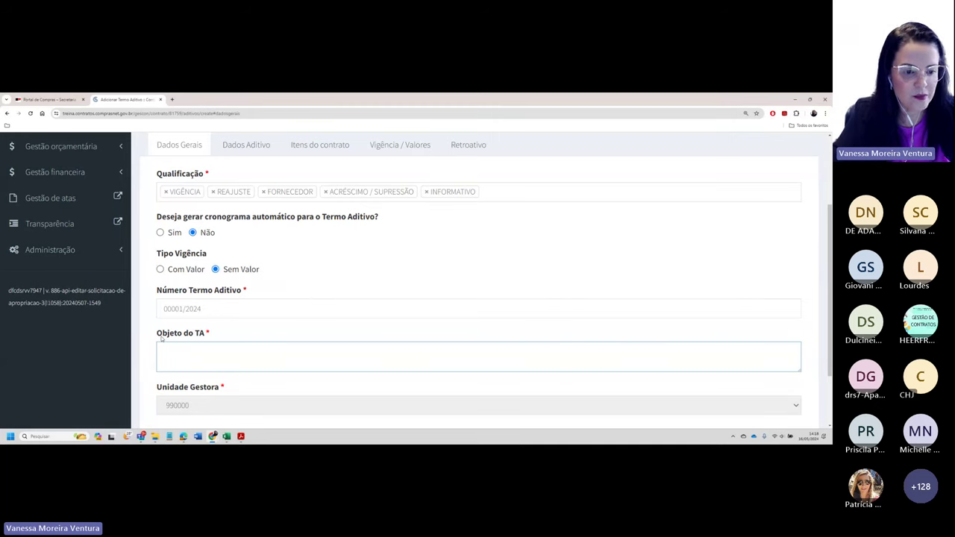
drag(157, 334, 202, 337)
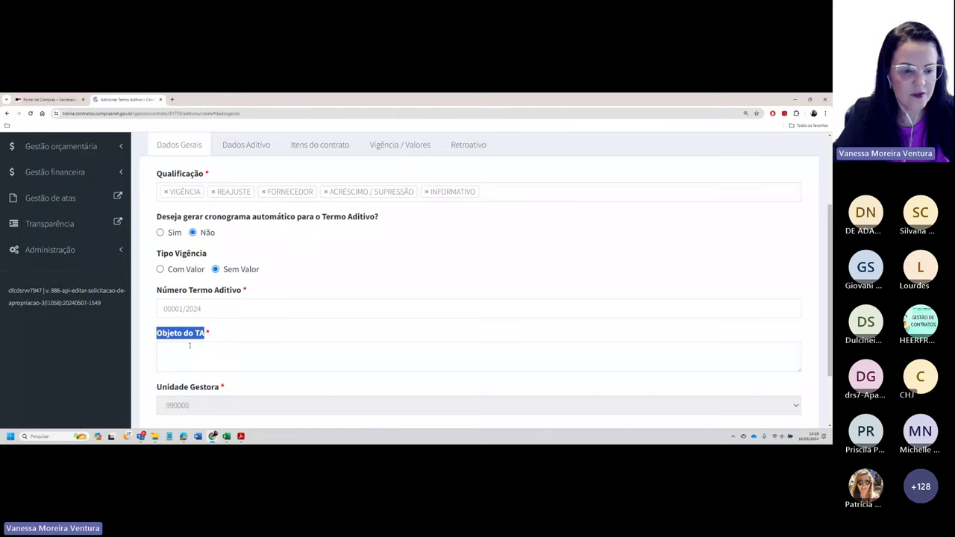
click(181, 353)
text(OBJETO DO TA)
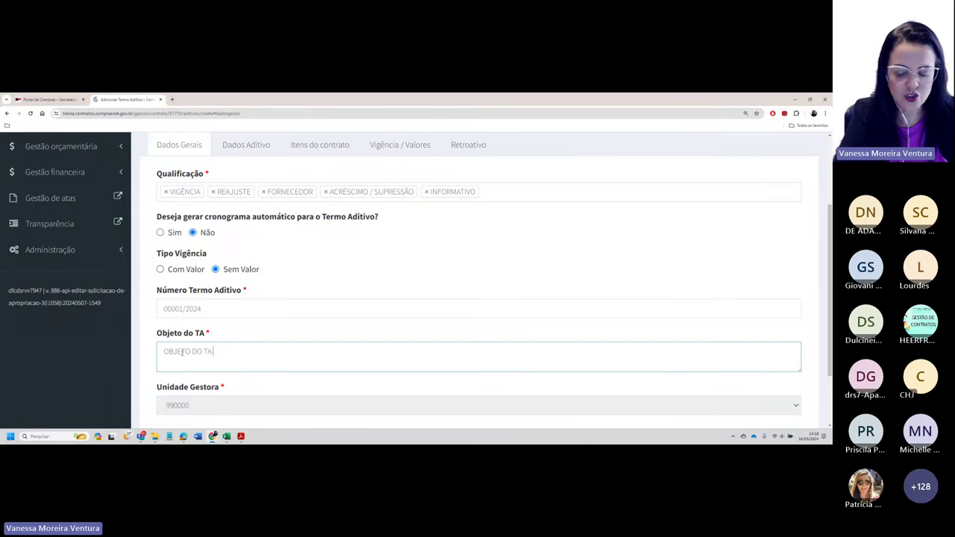
key(ctrl+a)
key(ctrl+v)
key(ctrl+v)
key(ctrl+v)
key(ctrl+v)
key(ctrl+v)
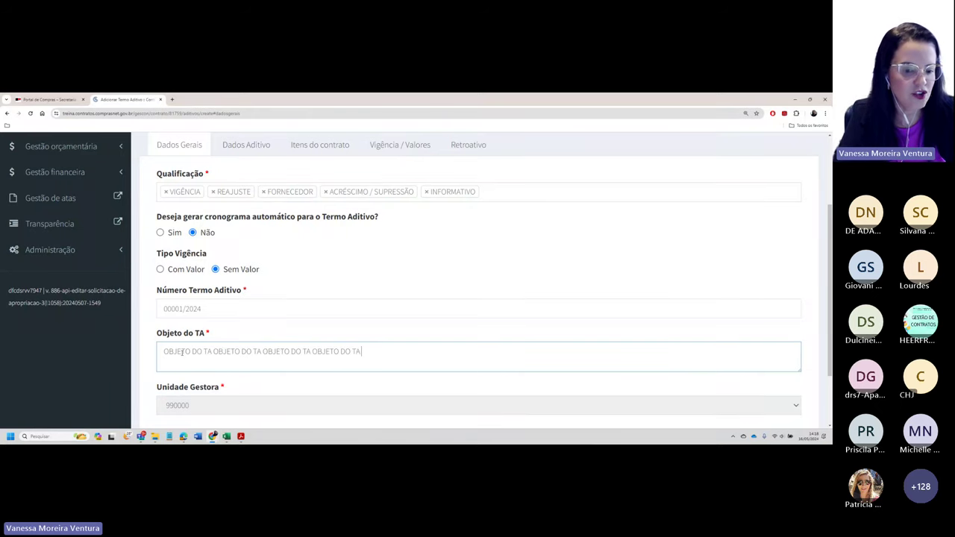
Continue to Dados Aditivo and set the Data Assinatura Aditivo to 13/05/2024.
scroll(191, 347, down, 2)
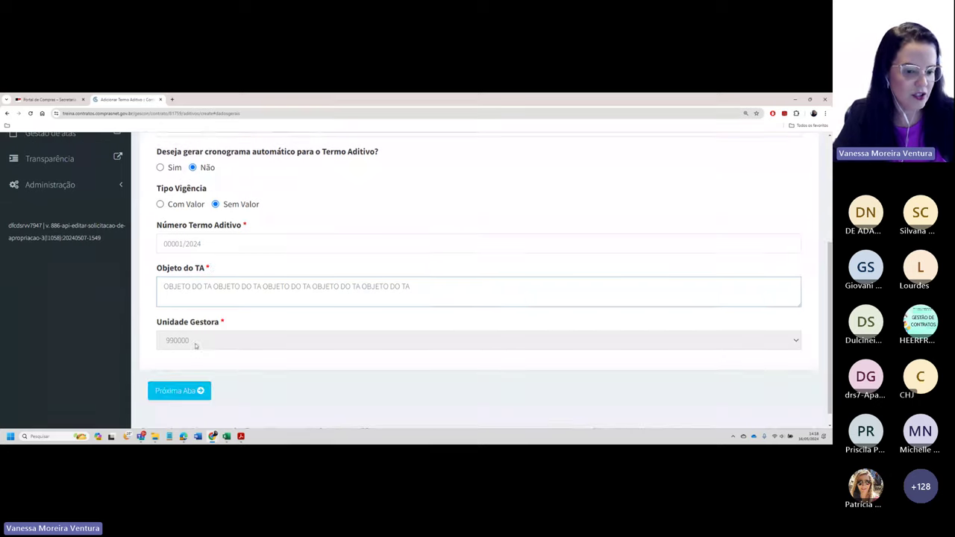
click(182, 395)
scroll(215, 345, up, 2)
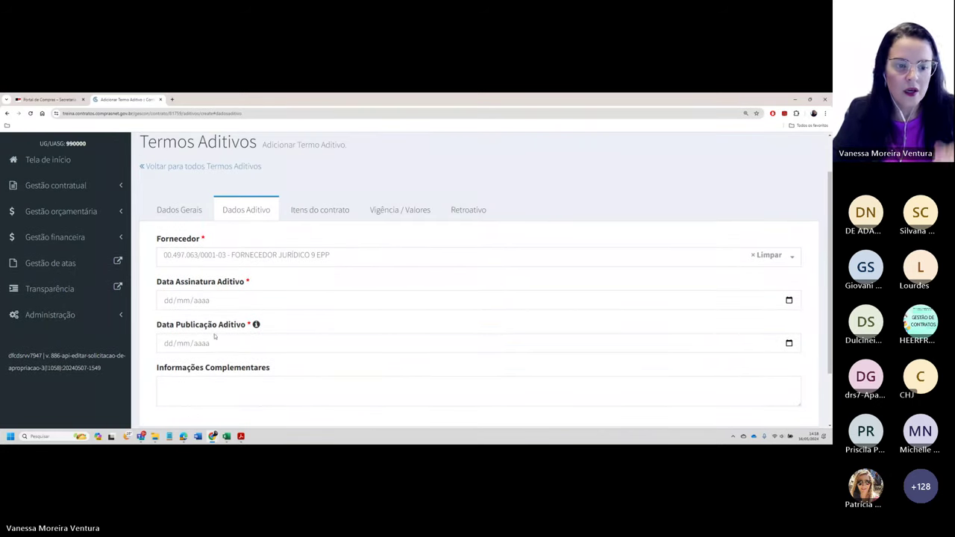
click(167, 303)
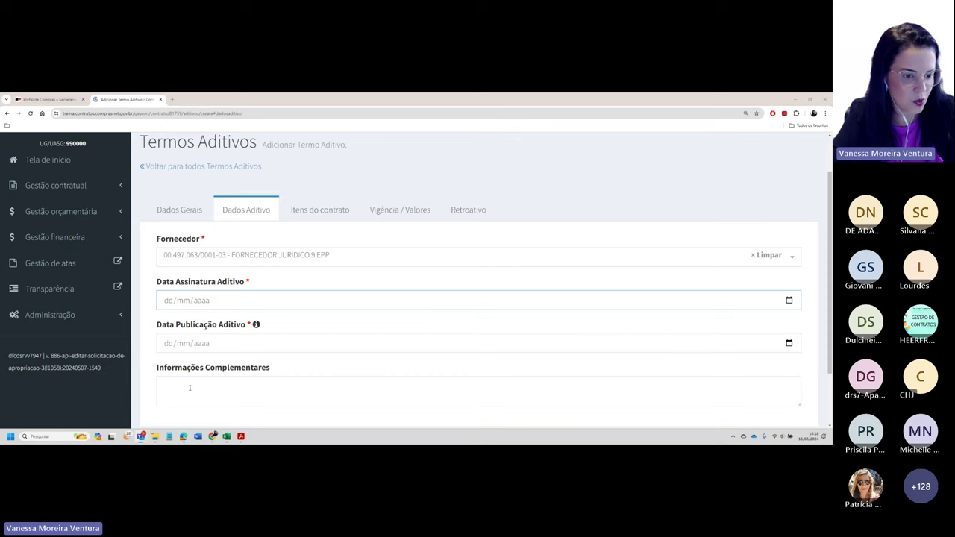
click(166, 301)
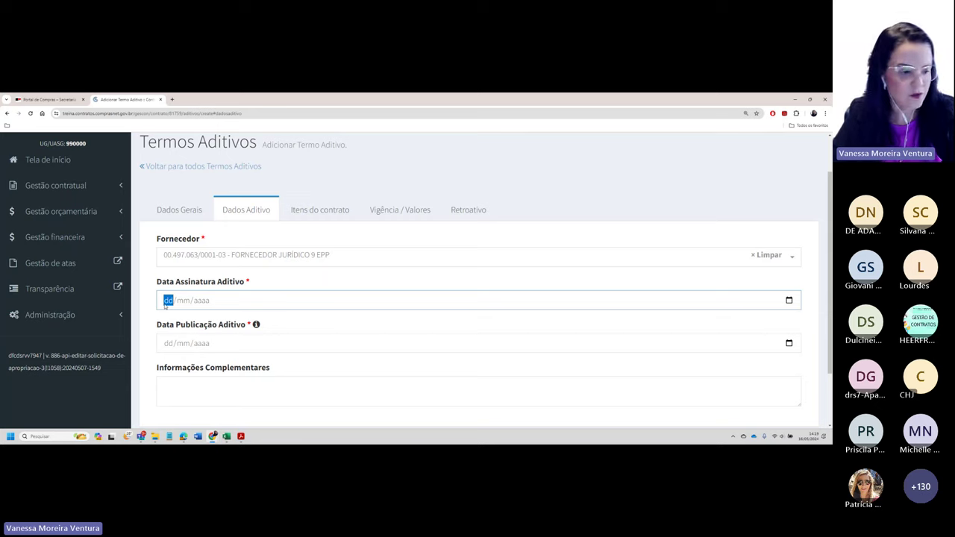
click(806, 442)
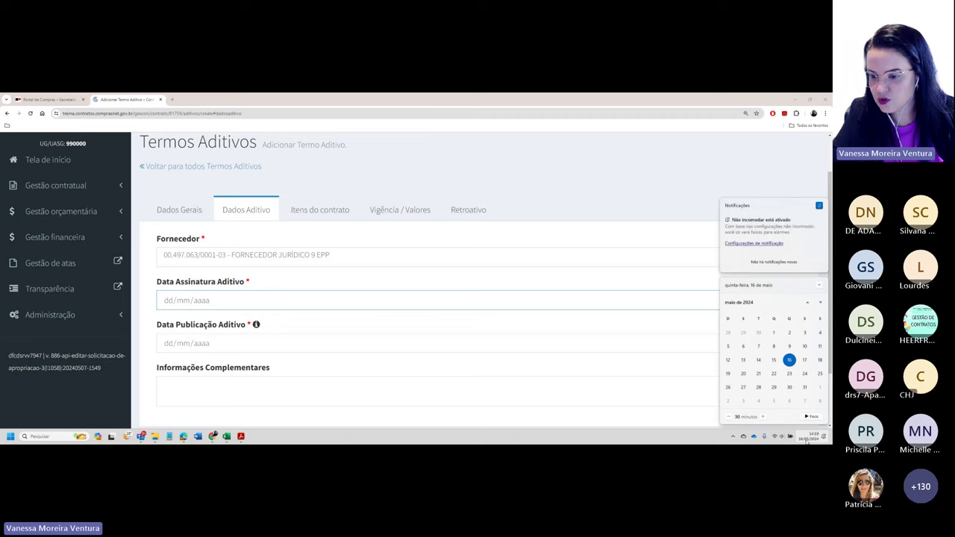
click(806, 442)
text(13/05/)
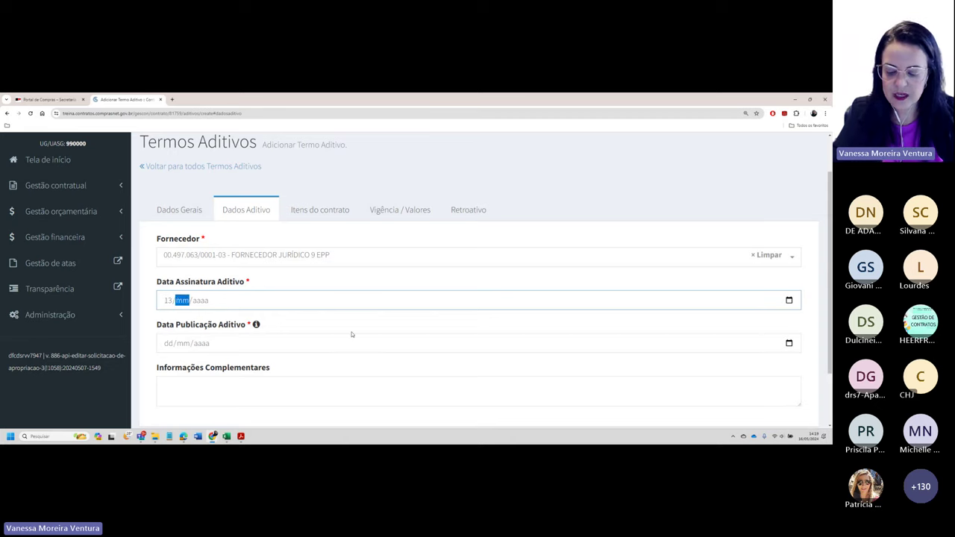
text(2024)
Set the Data Publicação Aditivo to 16/05/2024, leaving Informações Complementares blank.
key(Tab)
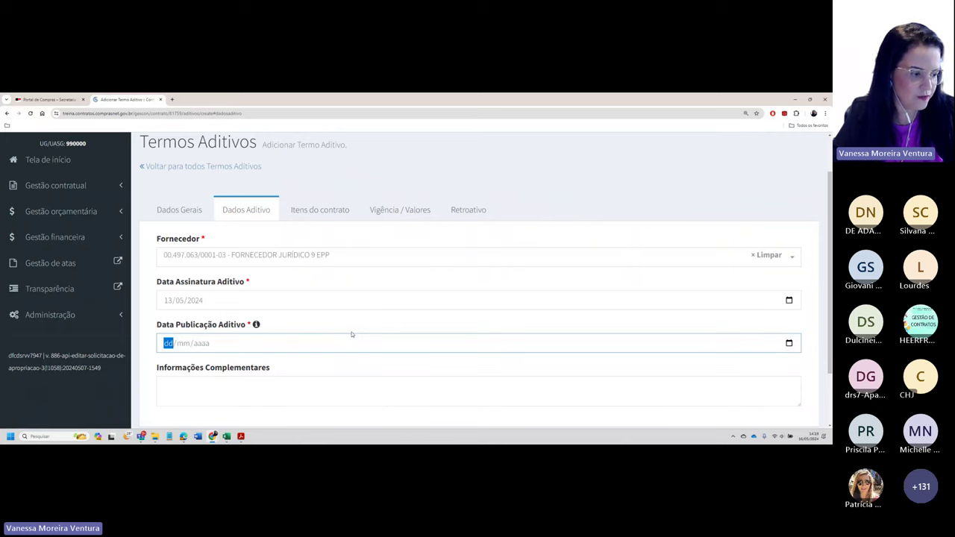
text(16/05/202)
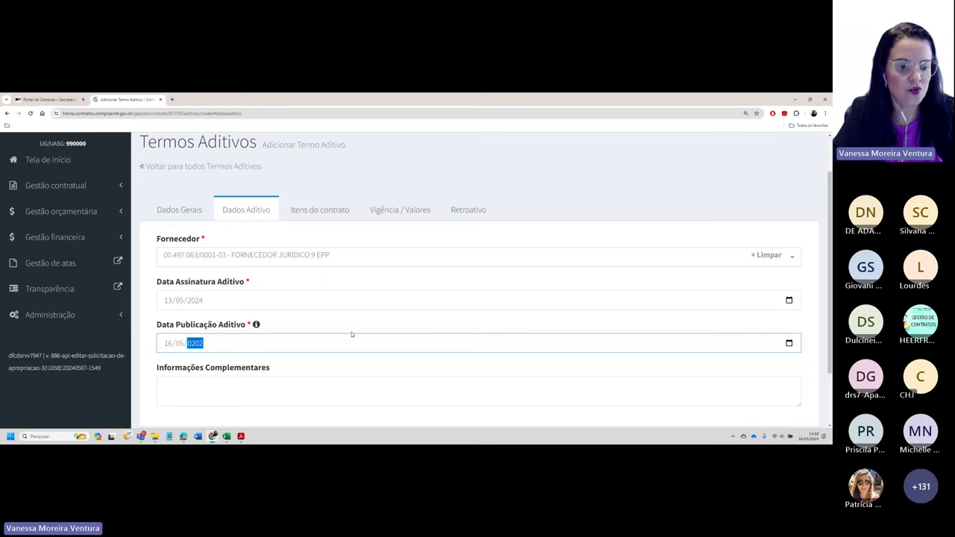
text(4)
click(221, 386)
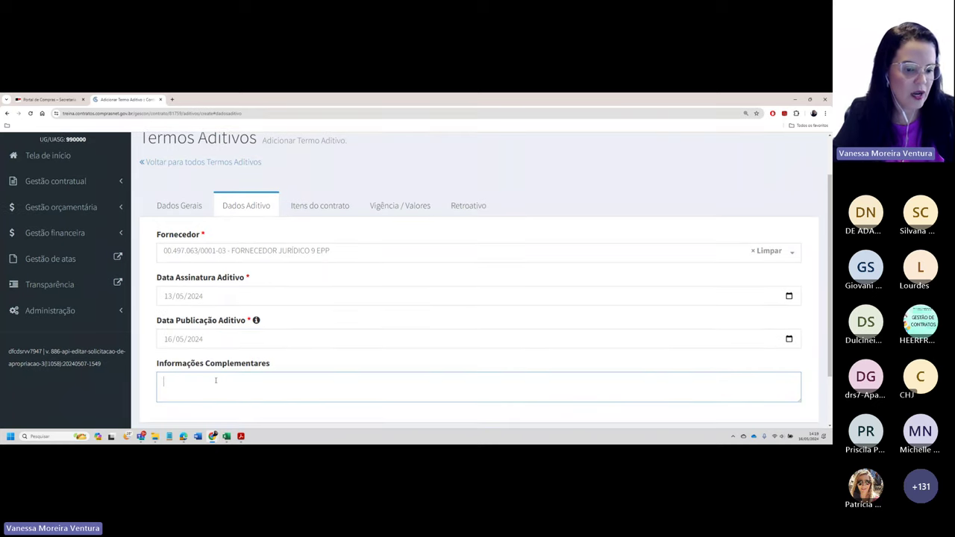
scroll(194, 351, down, 1)
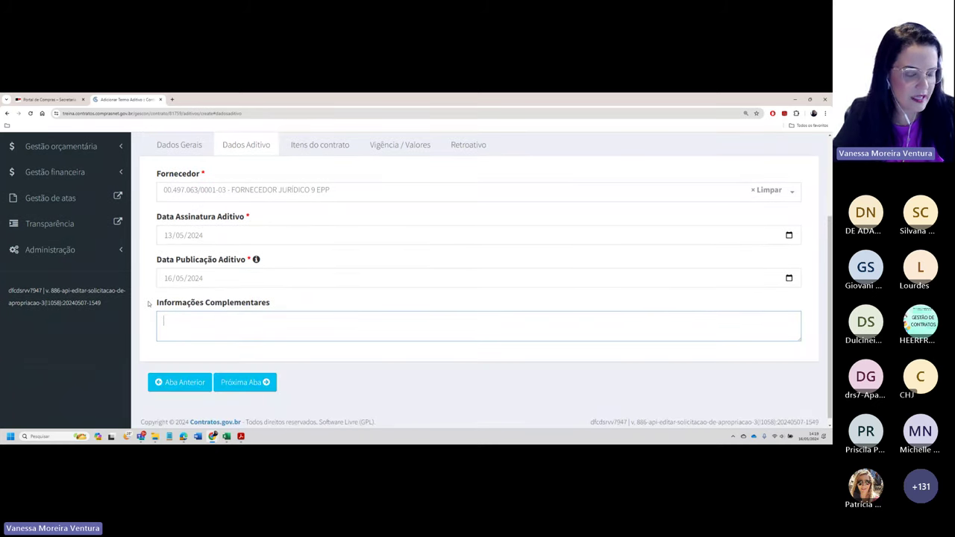
Continue to Itens do contrato and set the Valor Unitário of the FOGÃO GÁS item to 320.
click(240, 384)
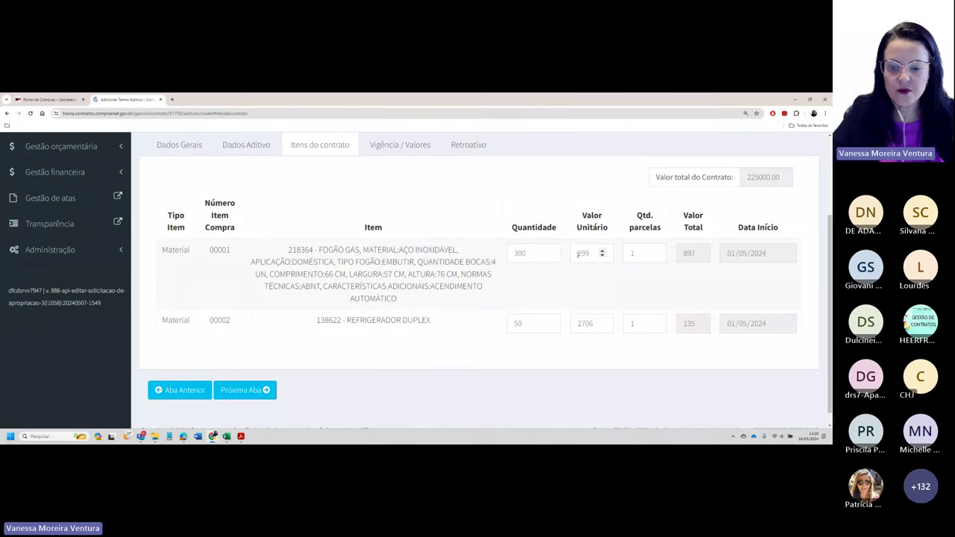
drag(576, 253, 594, 253)
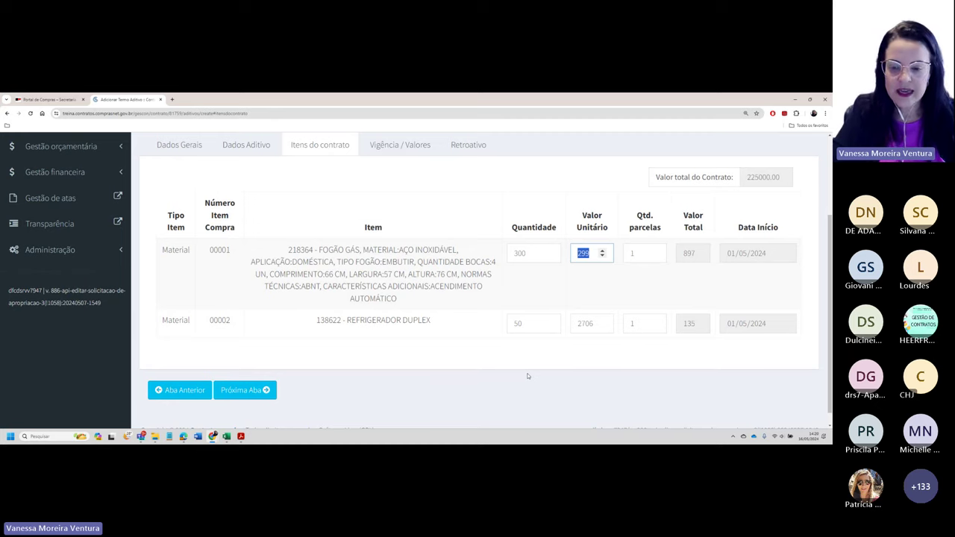
text(320)
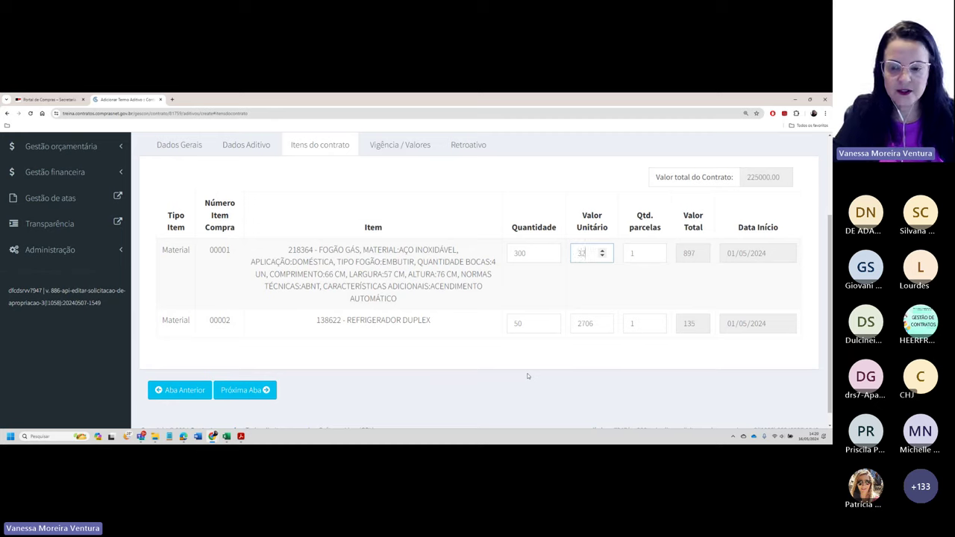
Set the Valor Unitário of the REFRIGERADOR DUPLEX item to 2900 and continue to Vigência / Valores.
click(585, 324)
drag(576, 324, 595, 323)
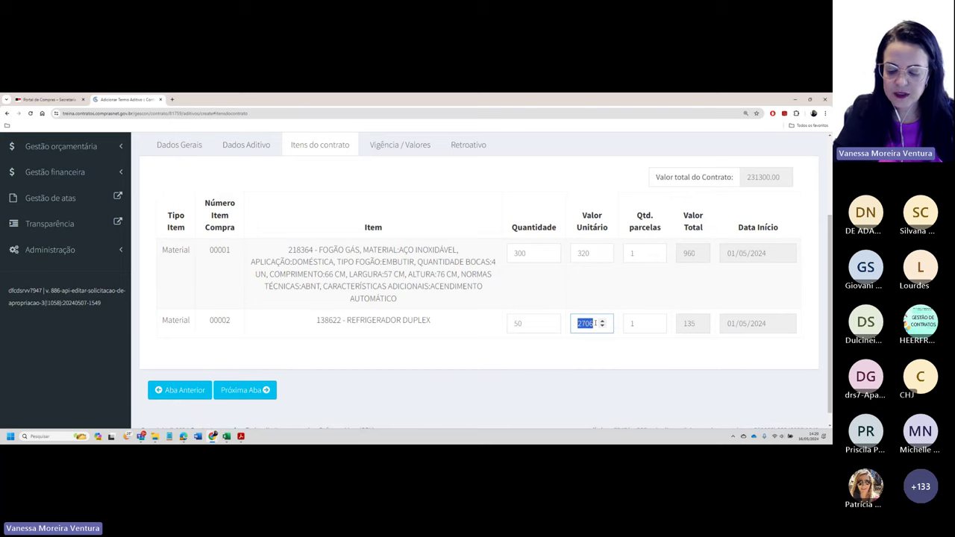
text(2900)
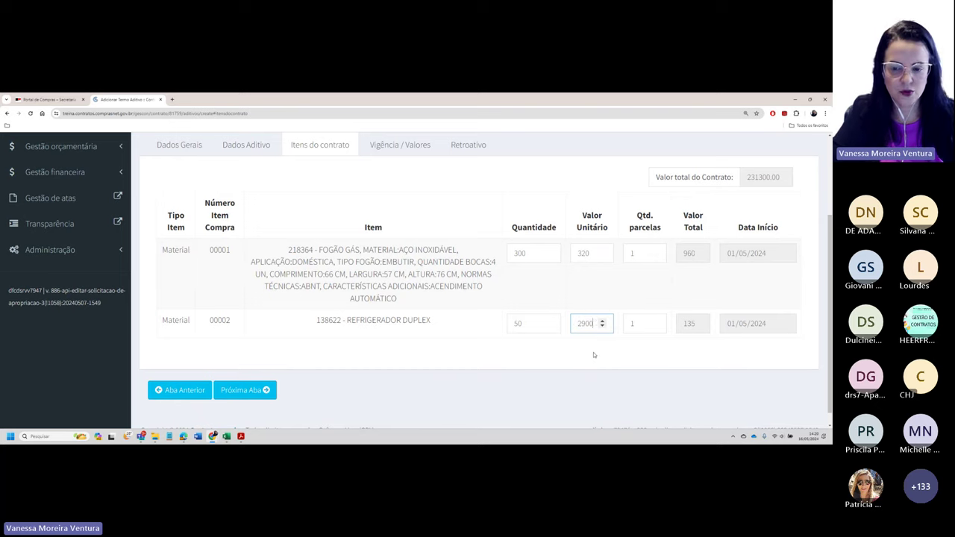
click(595, 356)
mouse_move(213, 431)
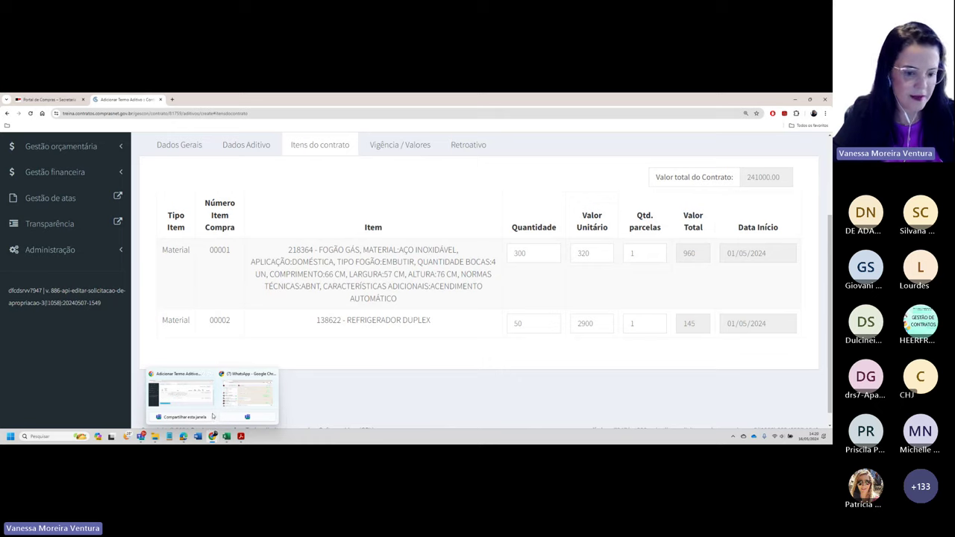
click(254, 395)
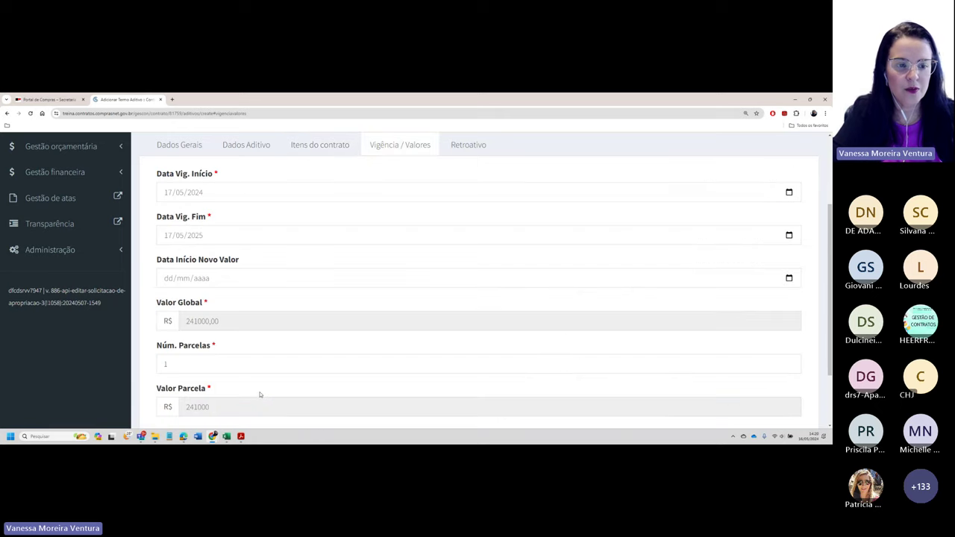
scroll(217, 220, up, 1)
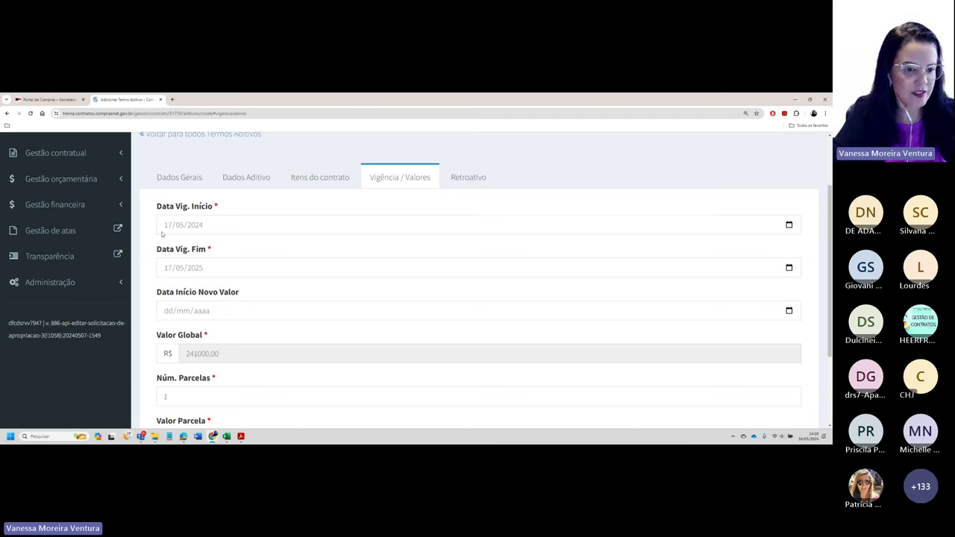
Set the Data Vig. Início to 17/05/2023 and the Data Vig. Fim to 17/05/2024.
click(166, 231)
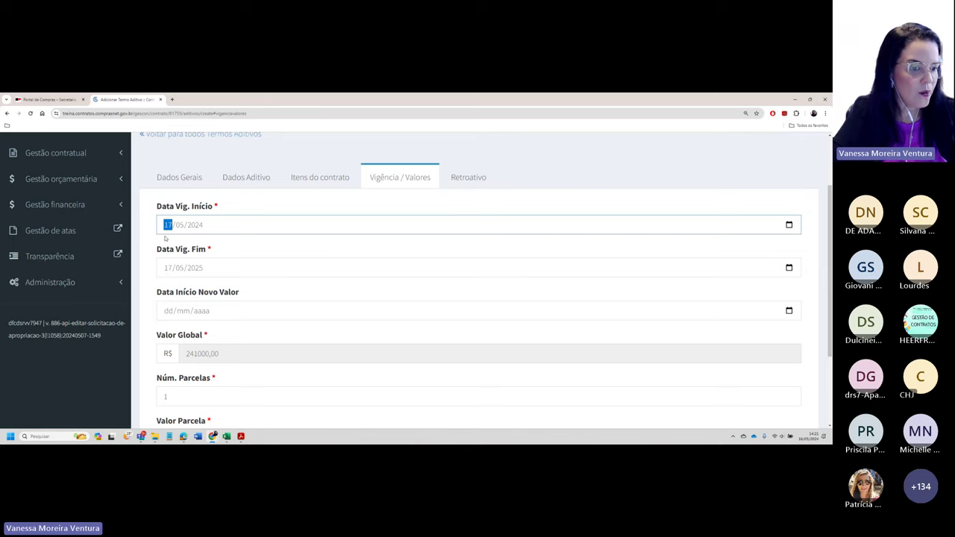
click(168, 274)
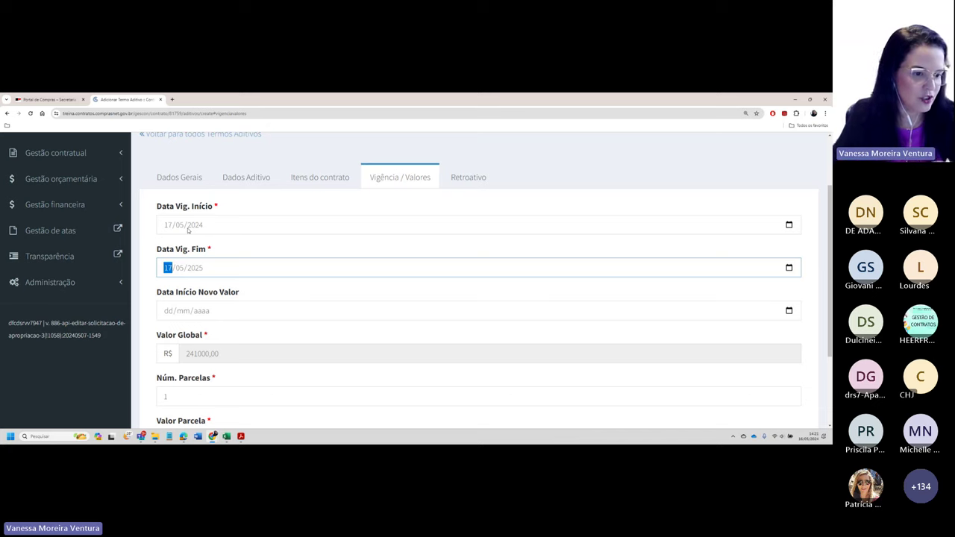
click(189, 225)
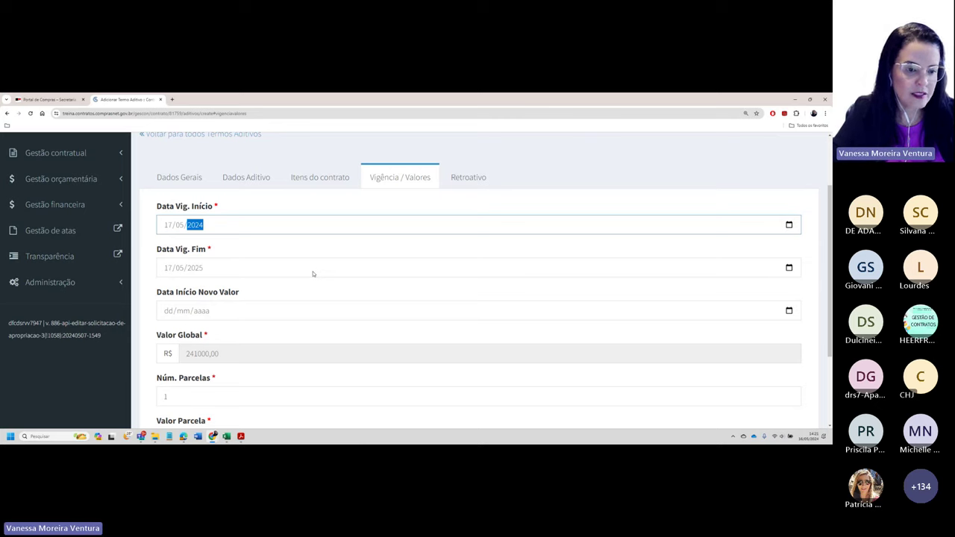
text(2023)
key(Tab)
key(Tab)
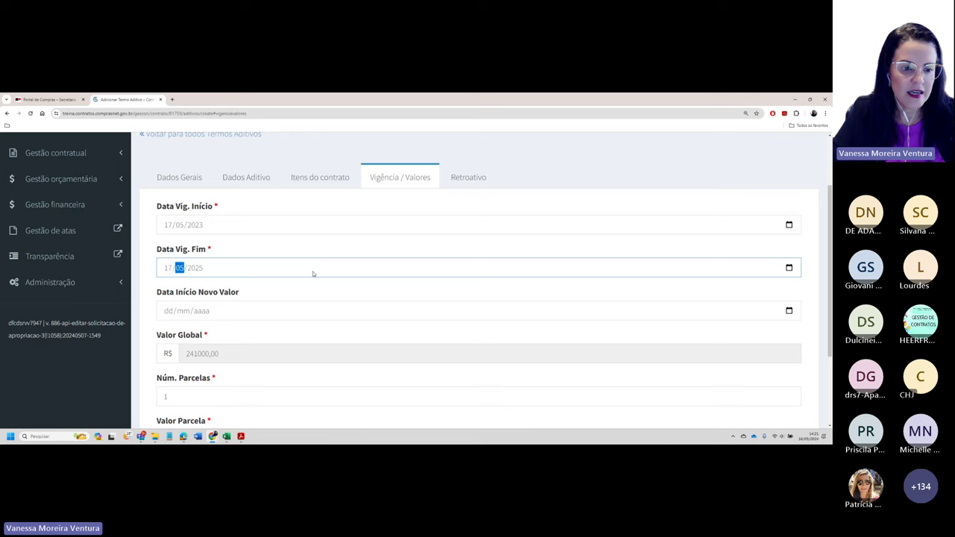
key(Tab)
text(2)
key(Tab)
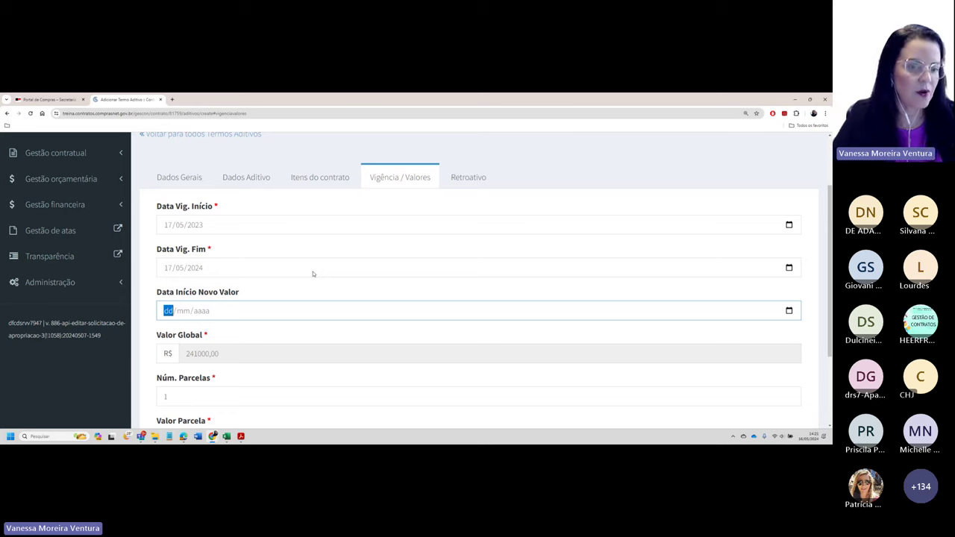
Set the Data Vig. Início to 17/05/2024 and the Data Vig. Fim to 16/05/2025.
click(168, 228)
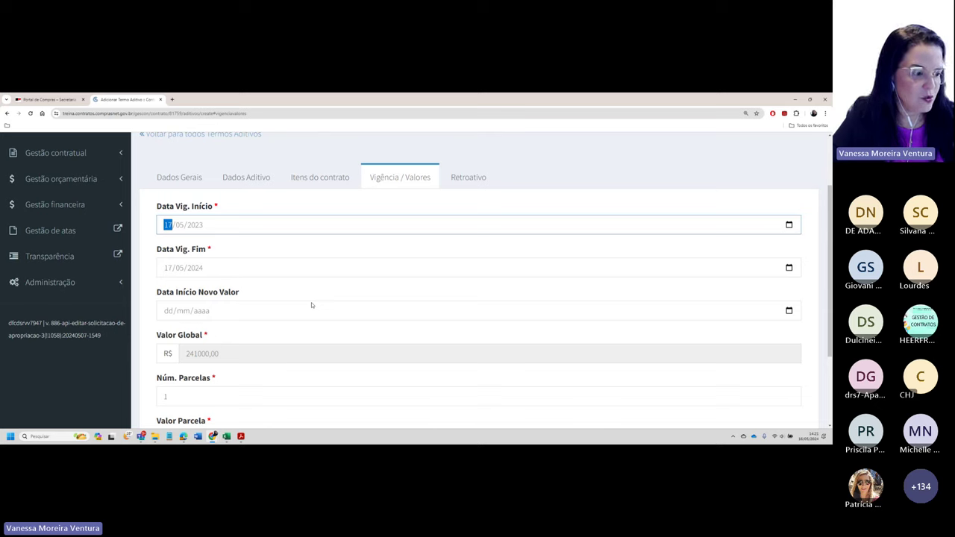
key(Right)
key(Right)
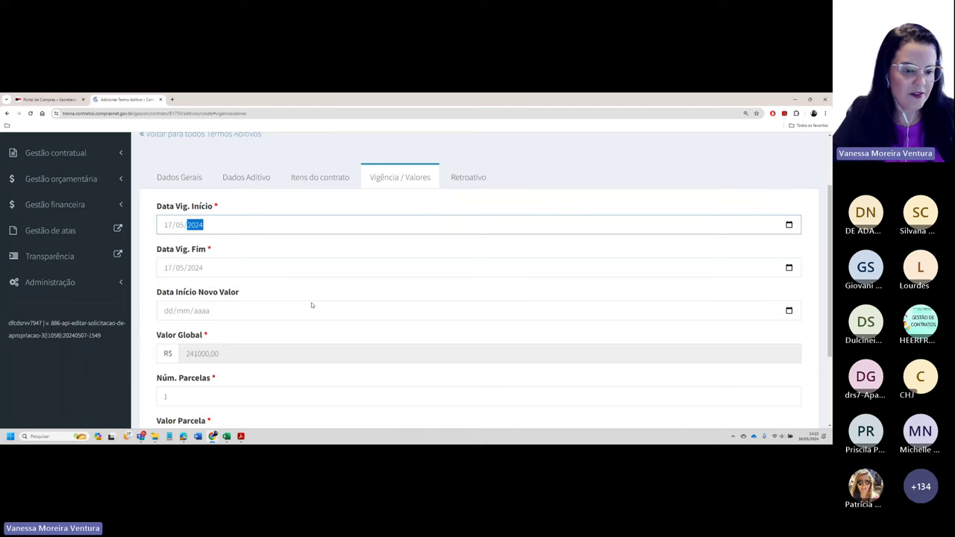
key(Tab)
text(0)
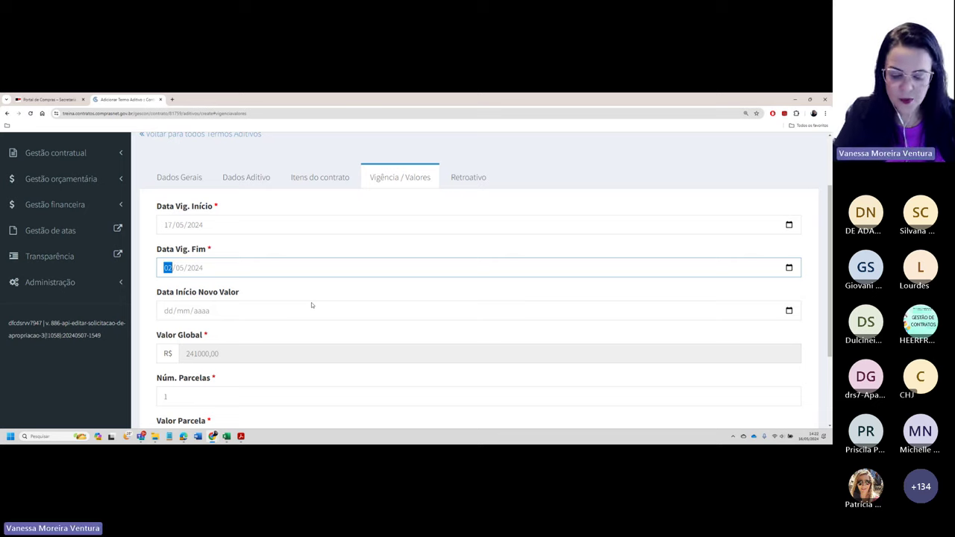
text(21)
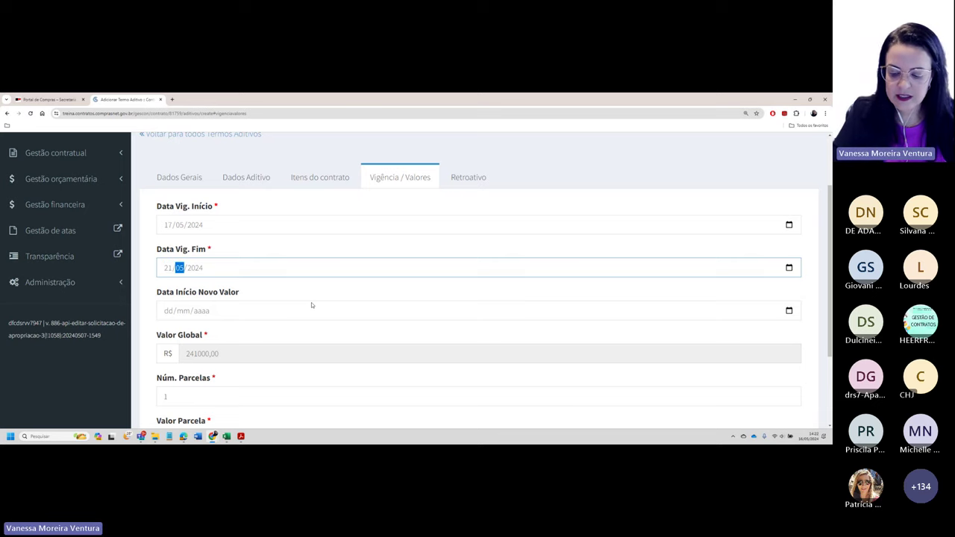
text(062)
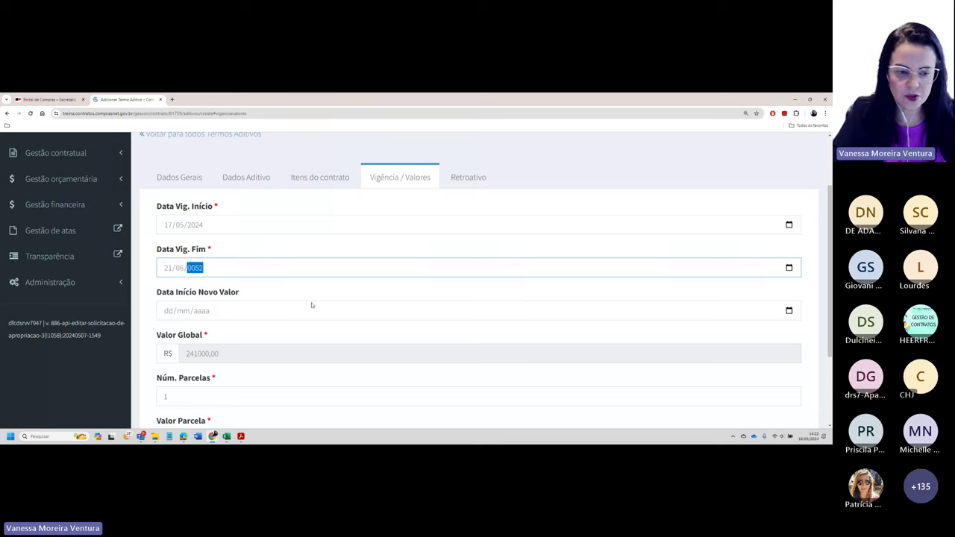
key(Left)
key(Left)
text(16052025)
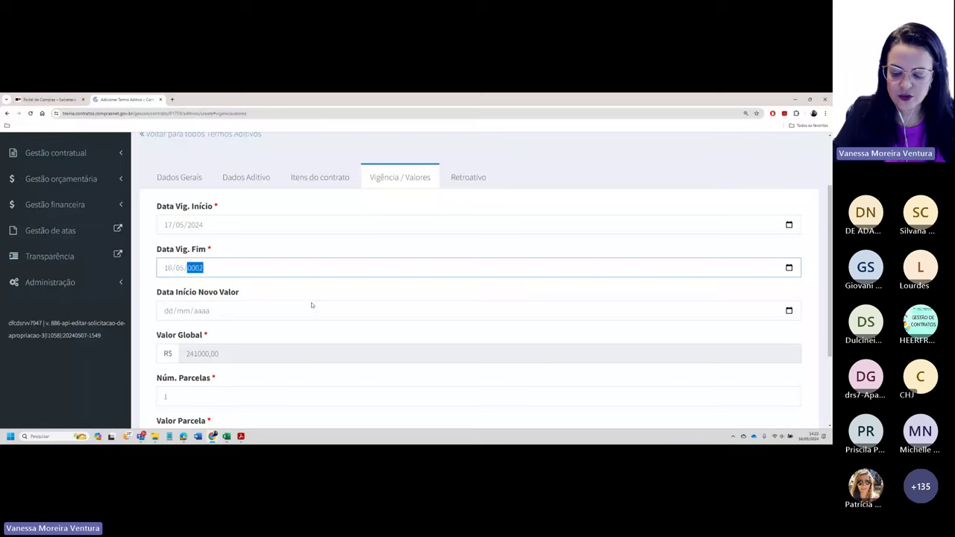
Set the Data Início Novo Valor to 17/05/2024.
key(Tab)
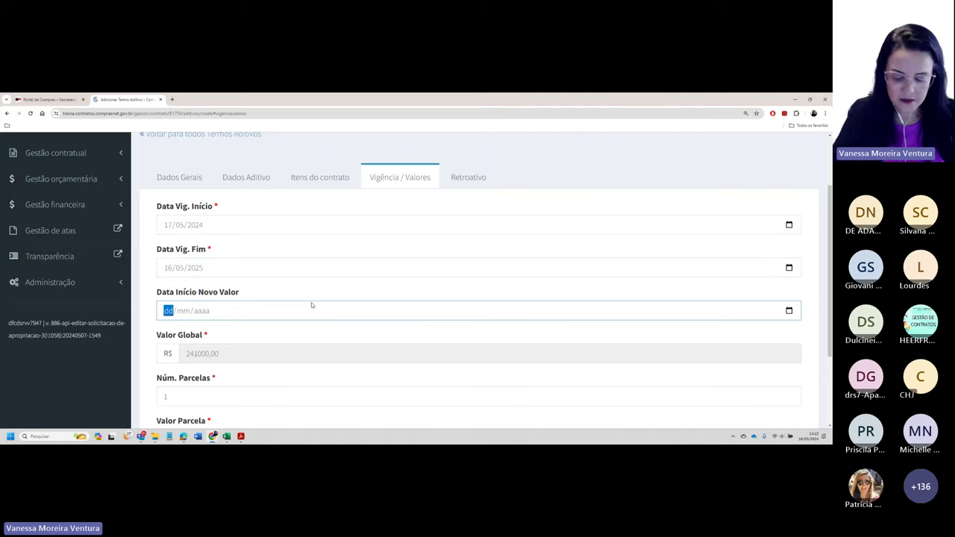
text(17/05/2)
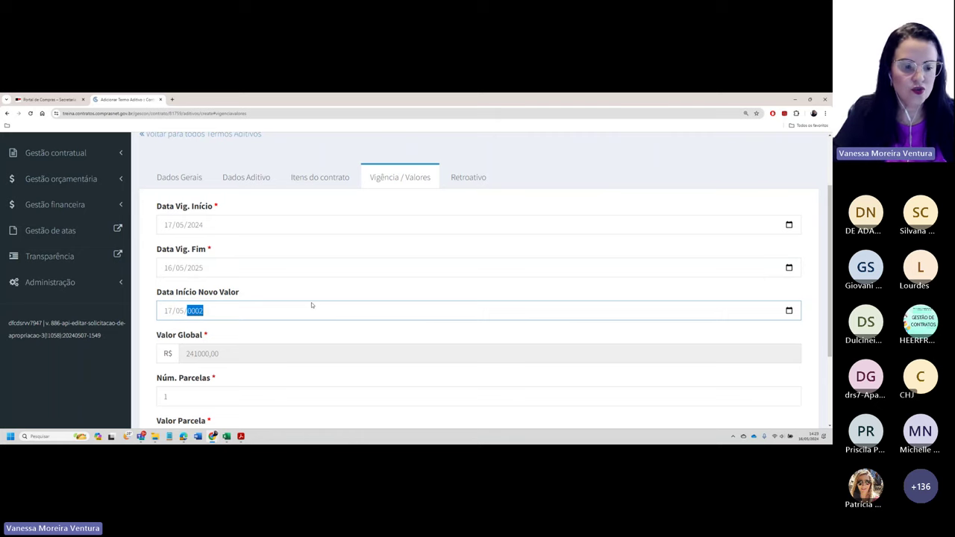
text(024)
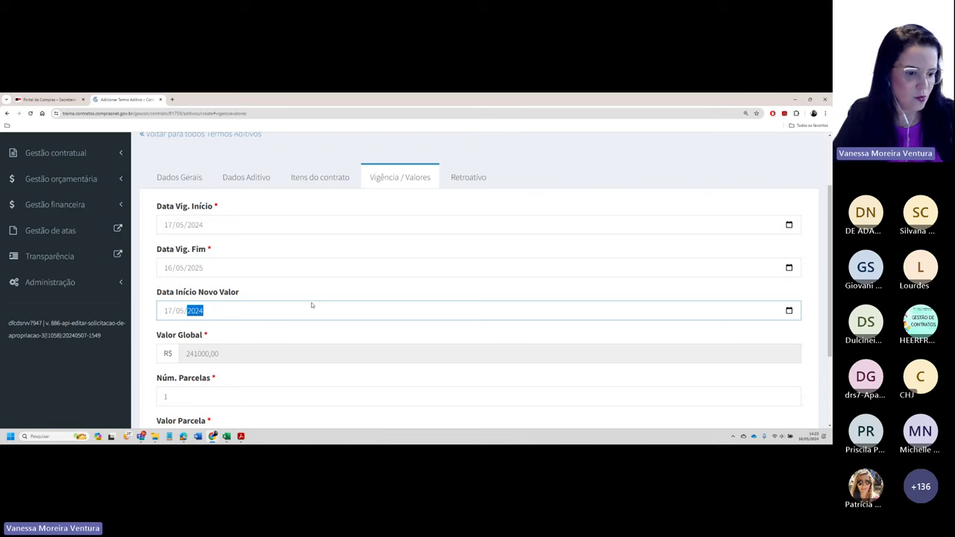
Look over the Retroativo options of the Termo Aditivo and return to Dados Gerais.
scroll(311, 305, down, 3)
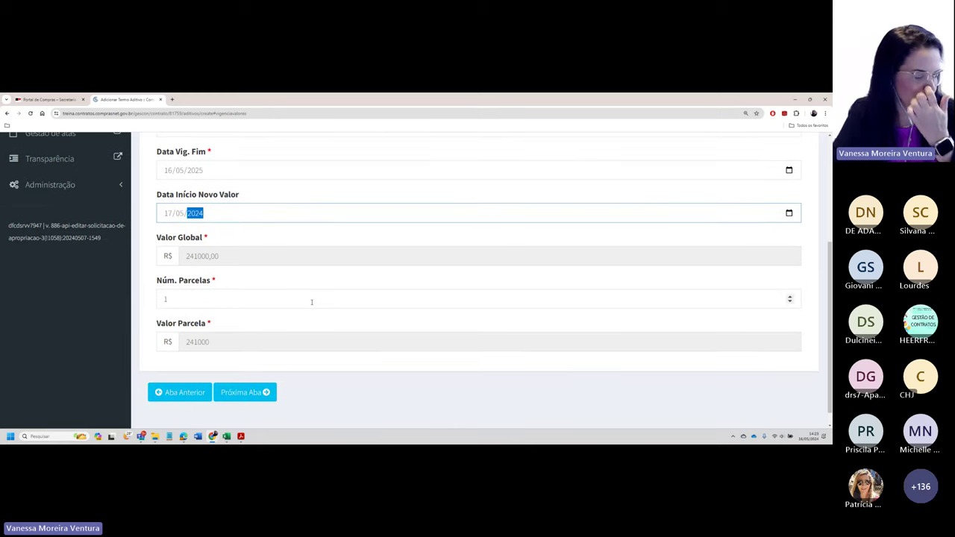
click(245, 392)
scroll(263, 302, up, 1)
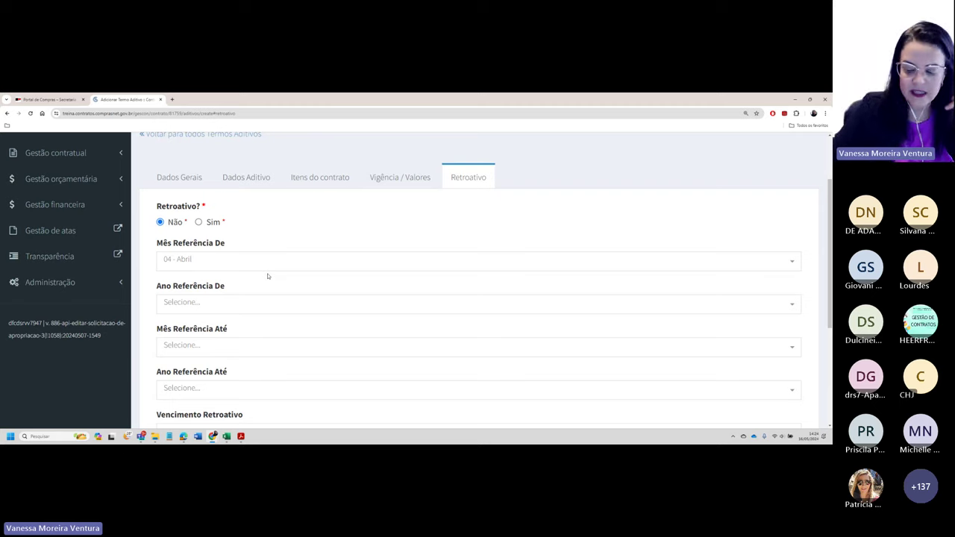
click(179, 179)
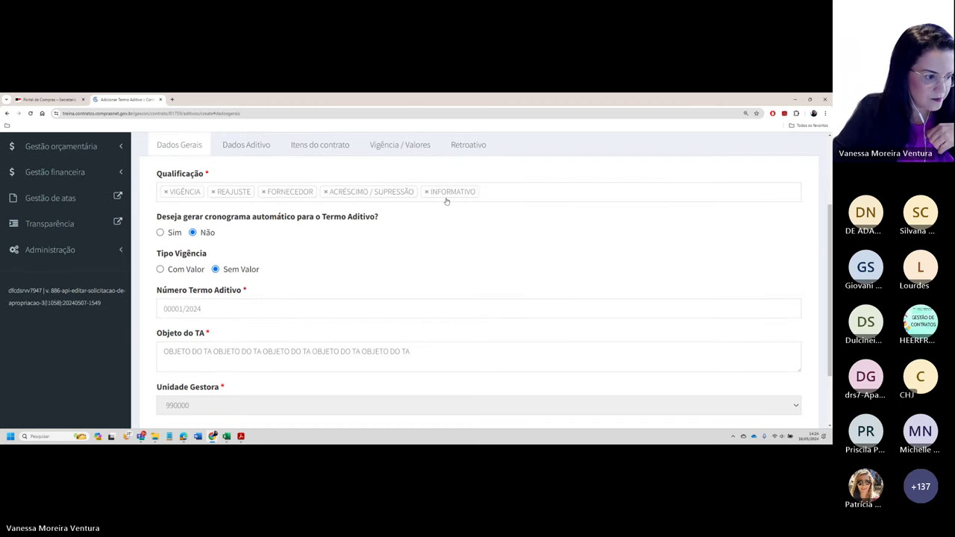
Mark the Termo Aditivo as Retroativo (Sim) and set its starting reference to 01 - Janeiro, 2024.
click(459, 147)
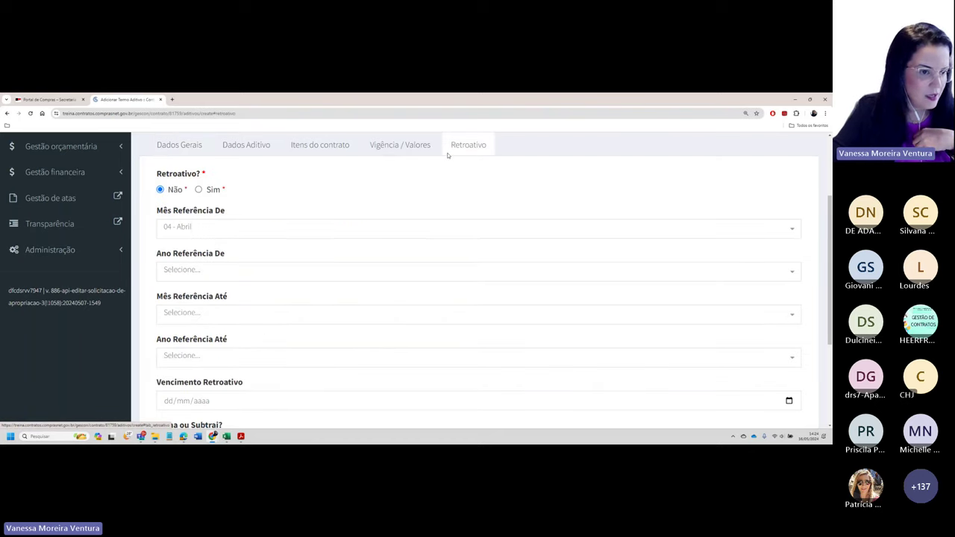
click(199, 189)
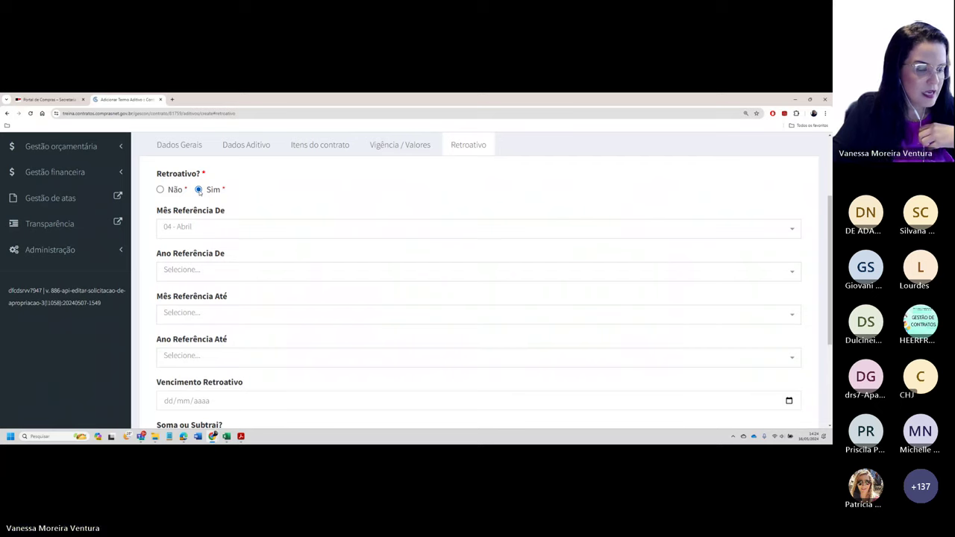
click(177, 228)
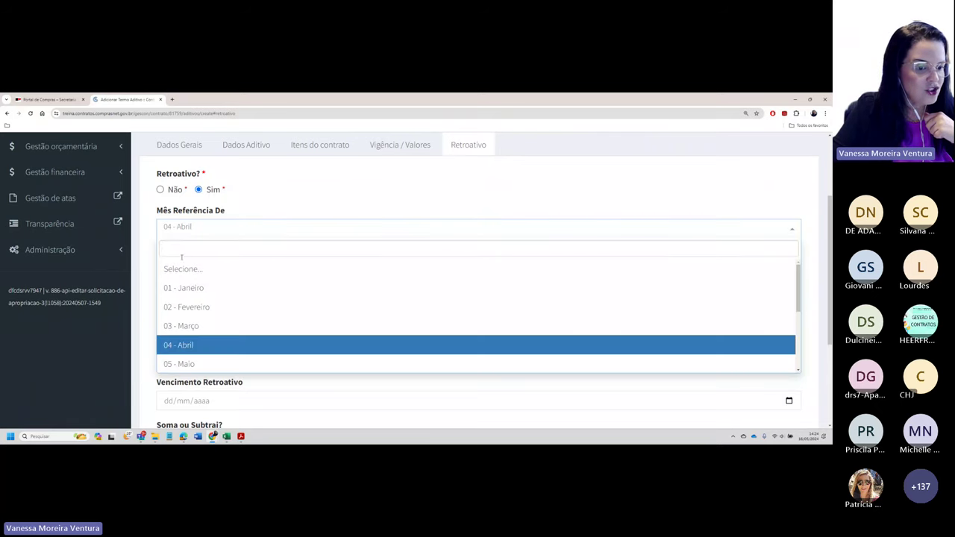
click(187, 288)
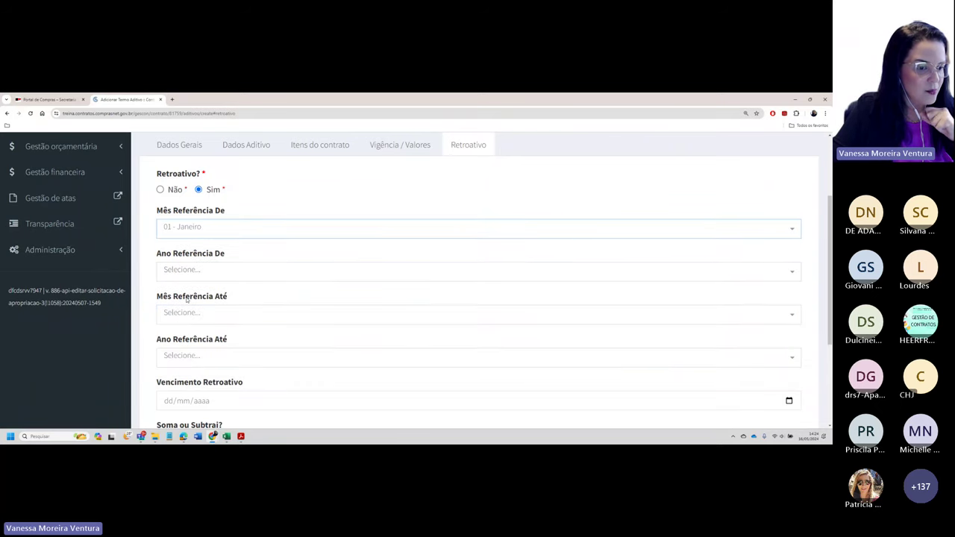
click(187, 273)
scroll(179, 358, down, 4)
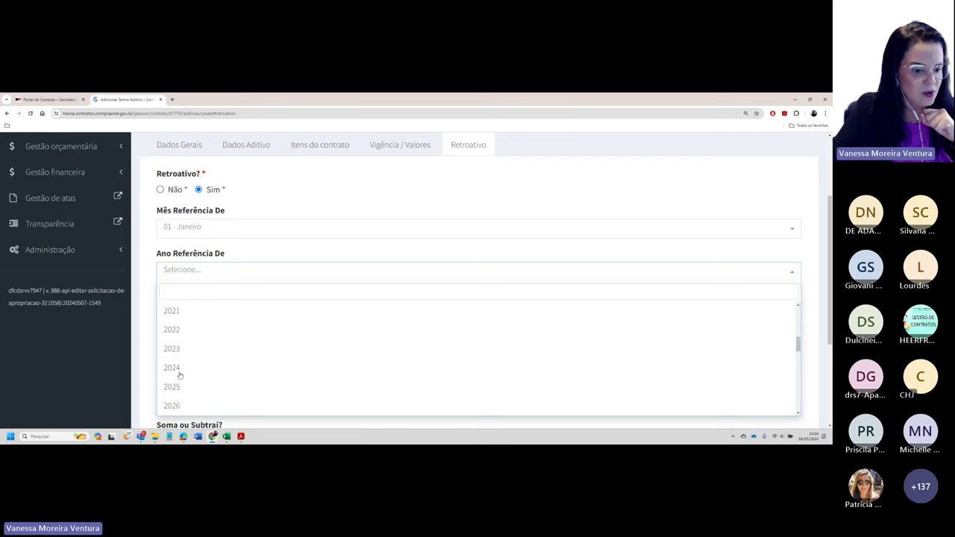
scroll(180, 375, down, 1)
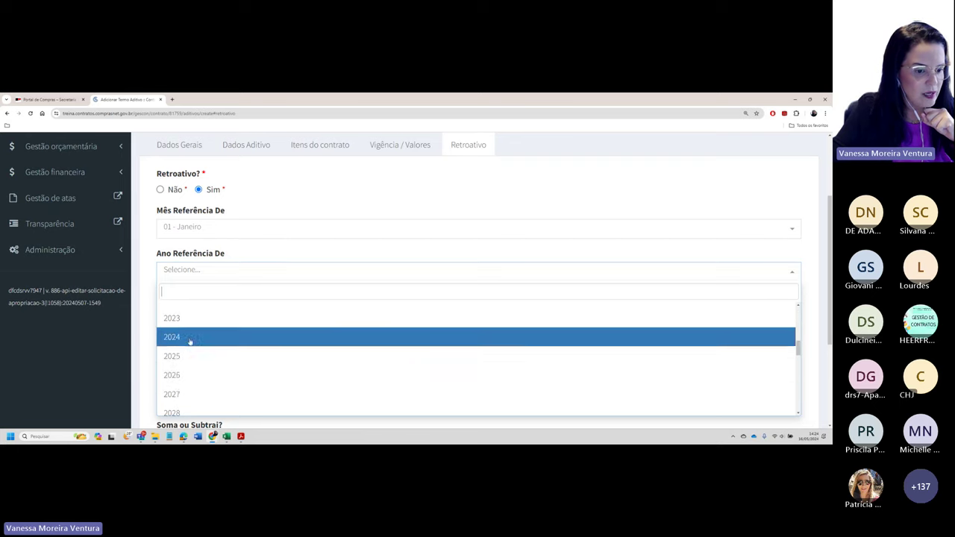
click(190, 340)
Set the retroactive period's Mês Referência Até to 04 - Abril and Ano Referência Até to 2024.
scroll(191, 321, down, 1)
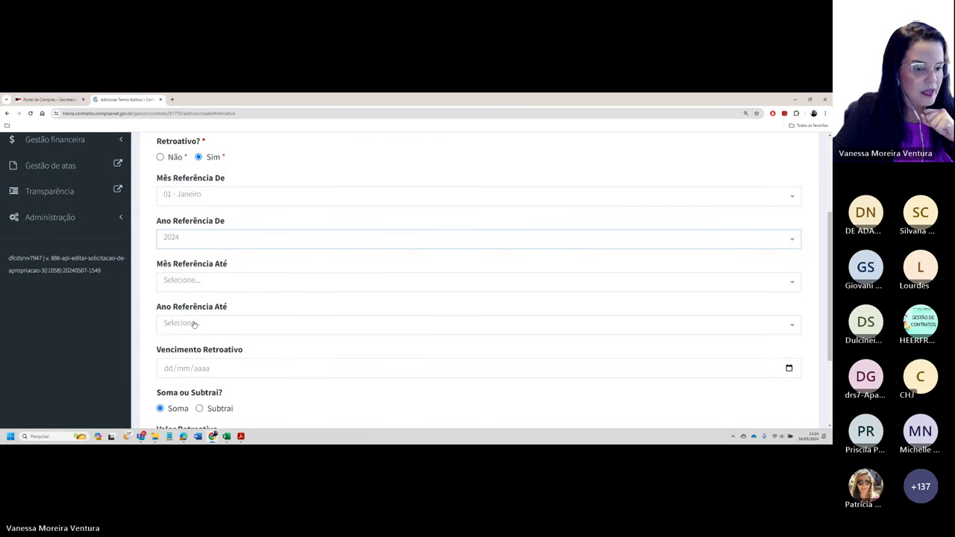
click(192, 283)
scroll(196, 381, down, 1)
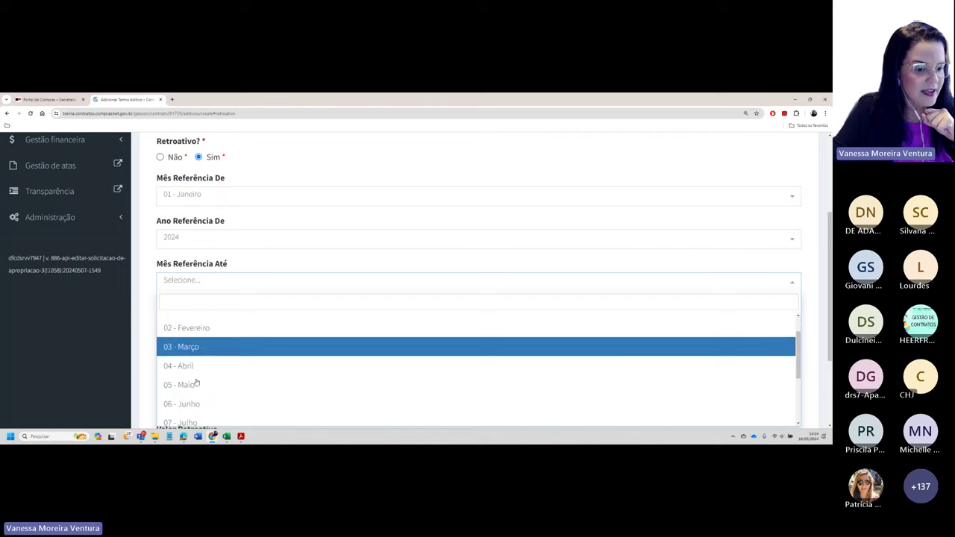
click(182, 365)
scroll(172, 333, down, 1)
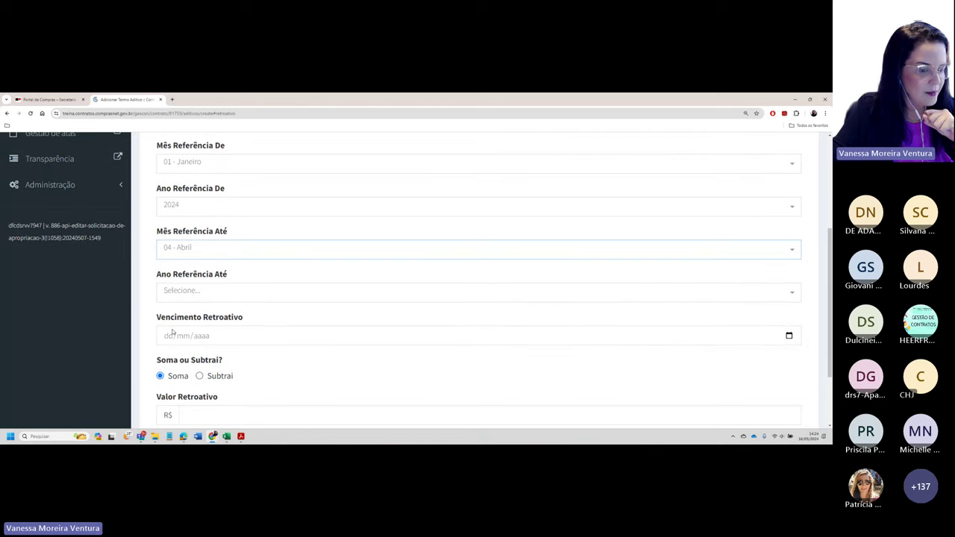
click(184, 296)
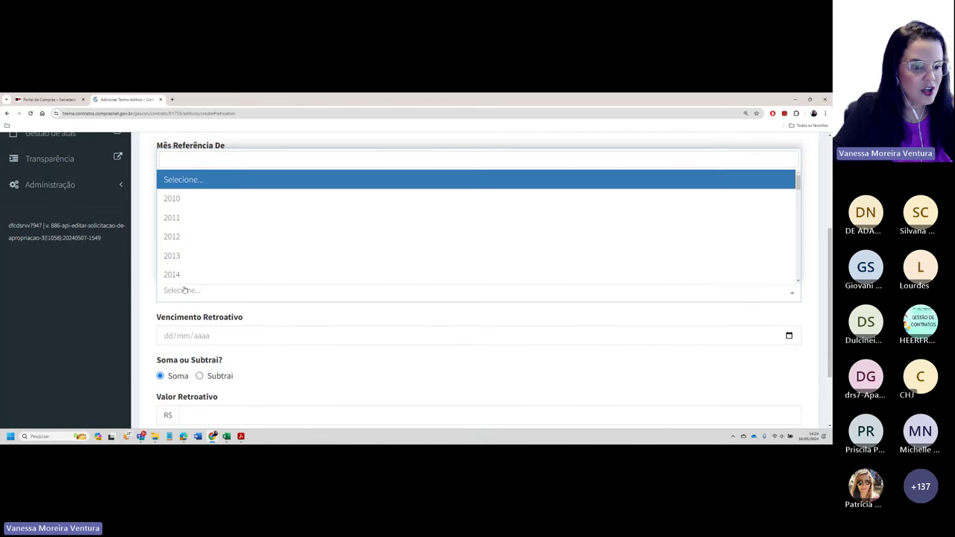
scroll(184, 270, down, 5)
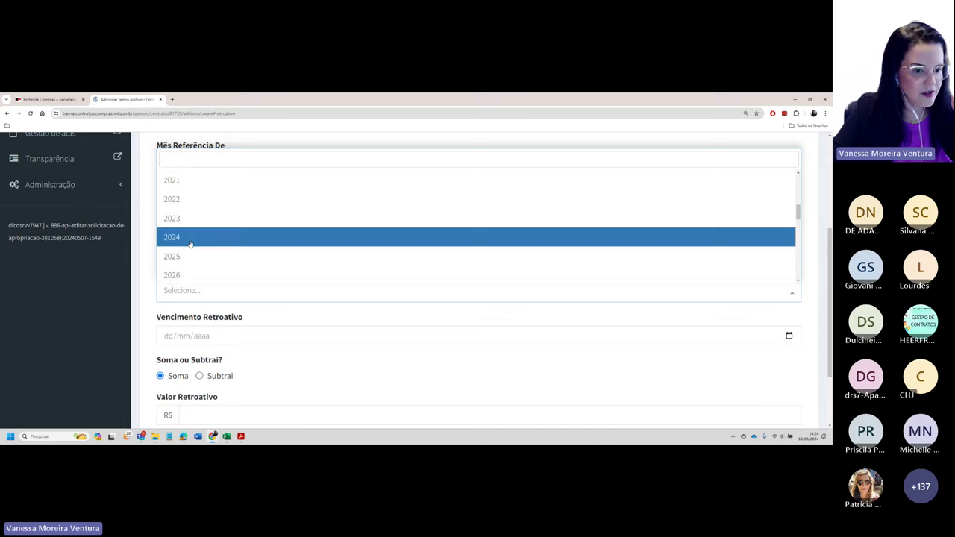
click(189, 242)
Set the Vencimento Retroativo to 30/04/2024.
scroll(170, 269, down, 2)
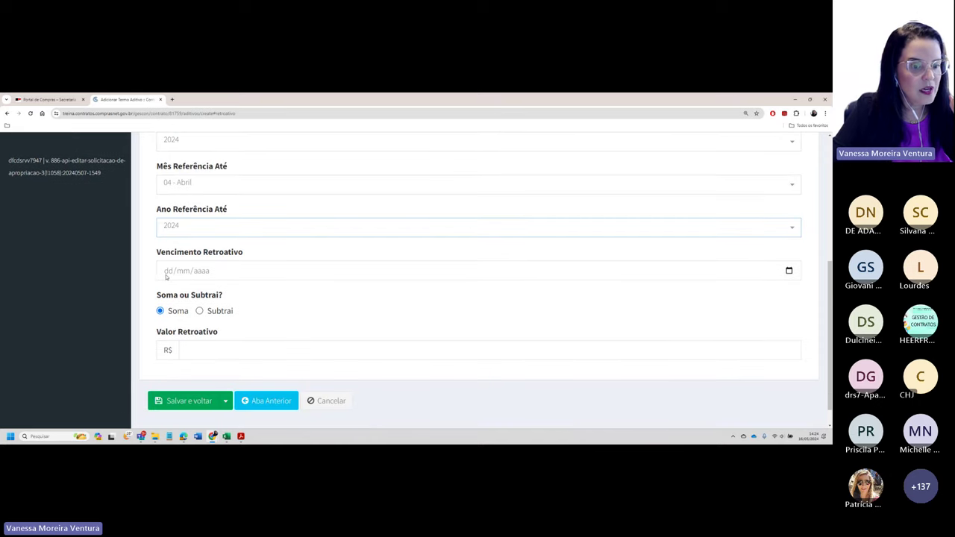
click(166, 276)
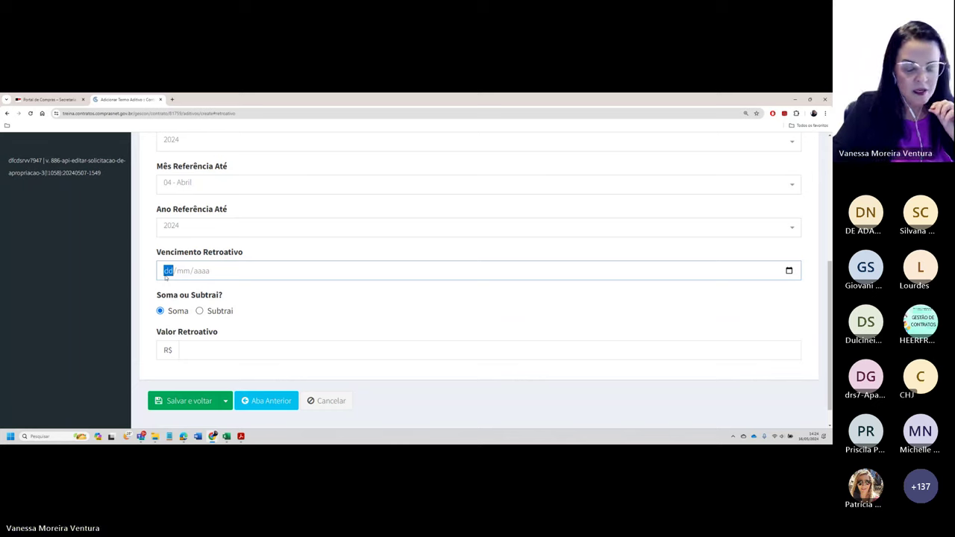
text(30/04/2024)
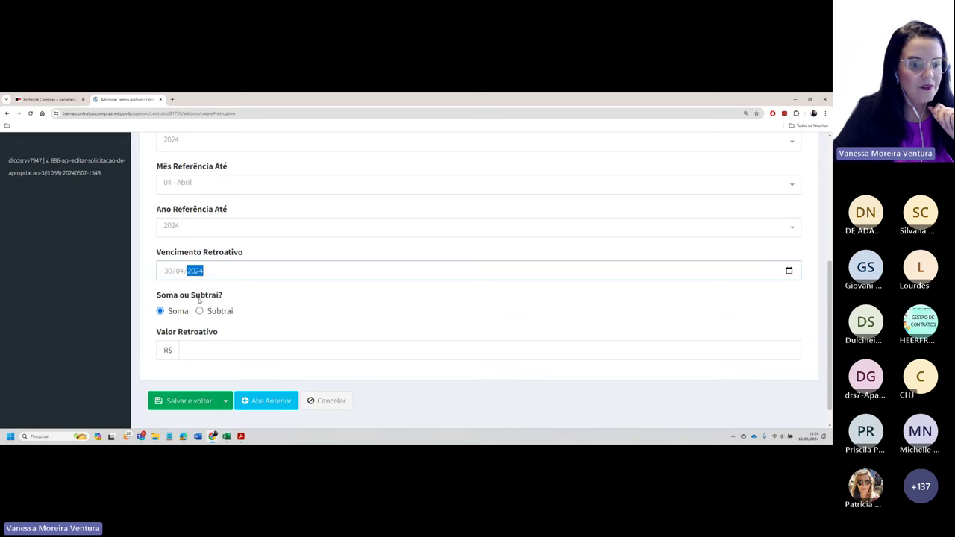
Enter 5000,00 as the Valor Retroativo and save the Termo Aditivo.
click(186, 352)
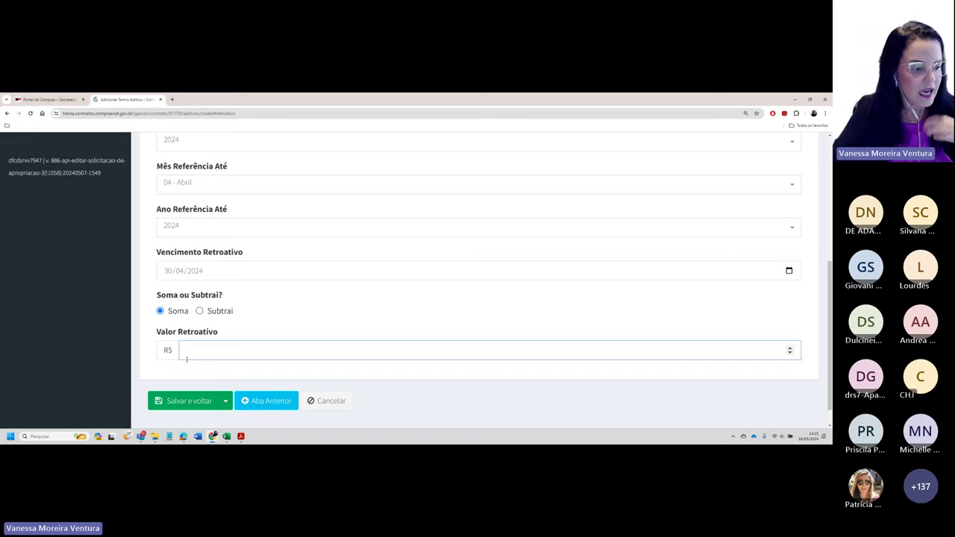
scroll(225, 342, up, 1)
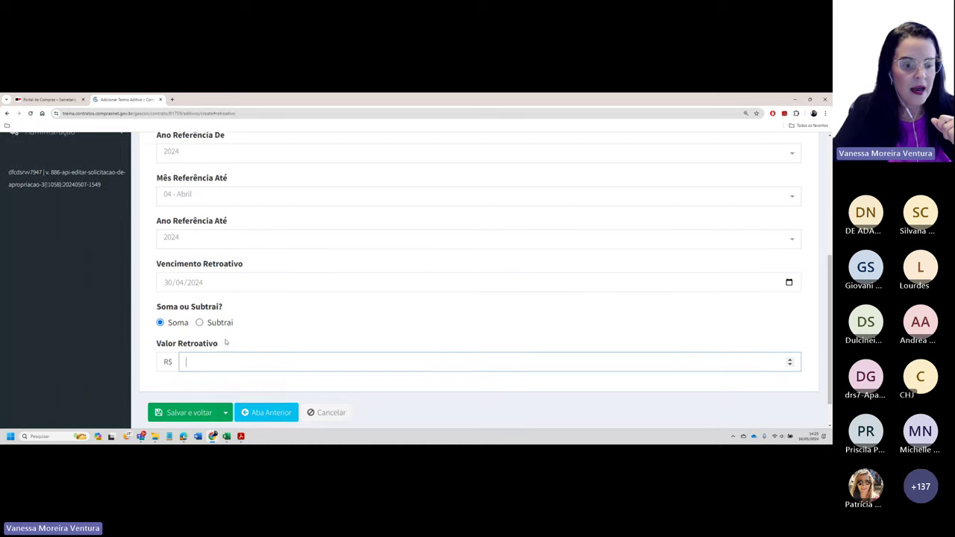
scroll(225, 342, up, 3)
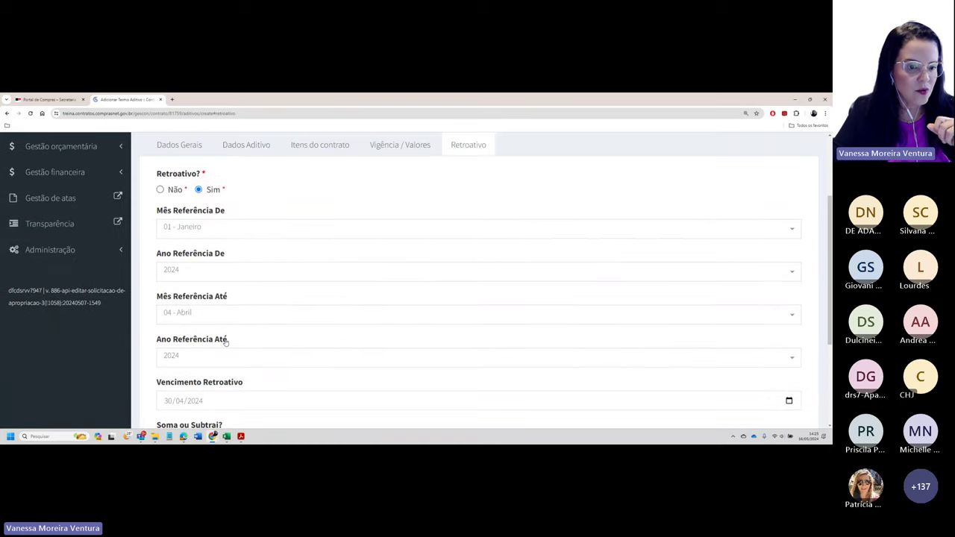
scroll(225, 341, down, 1)
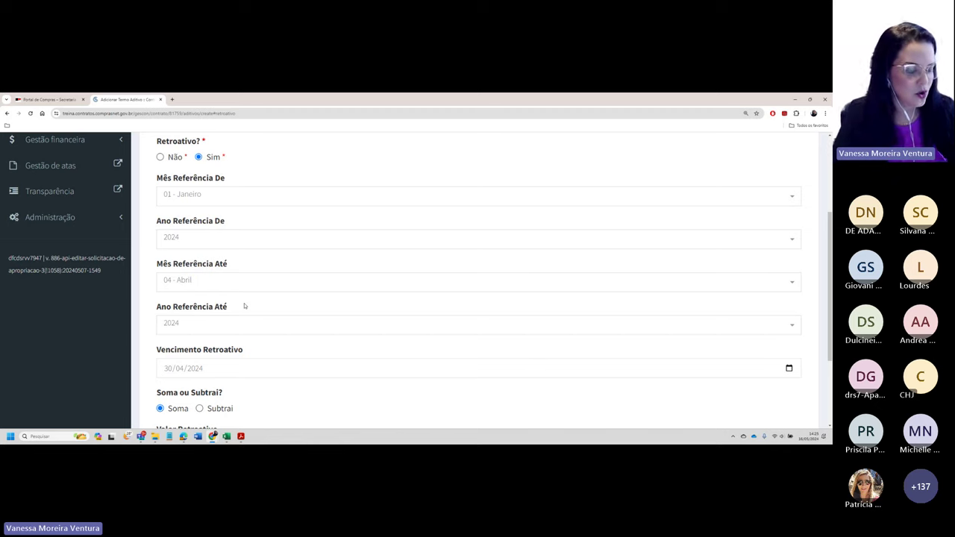
scroll(244, 307, down, 3)
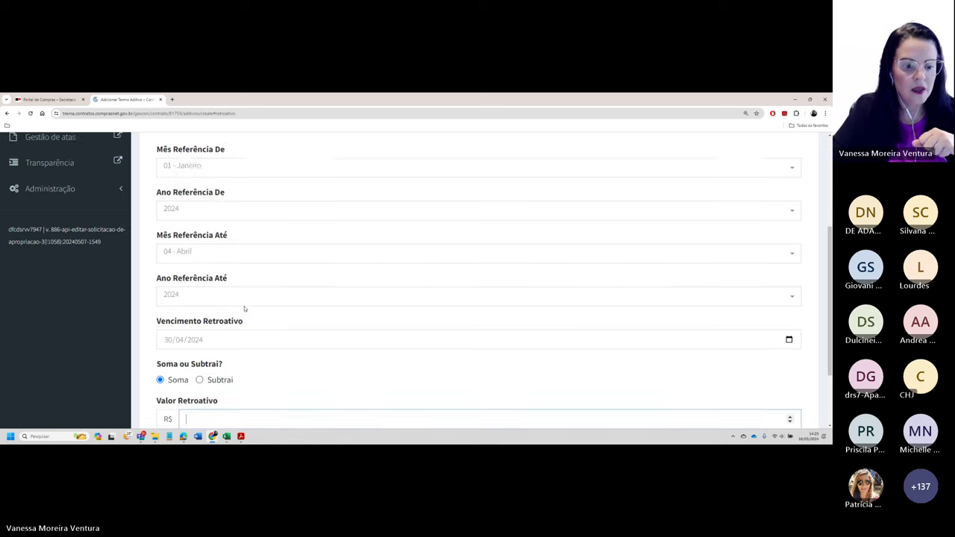
text(50000)
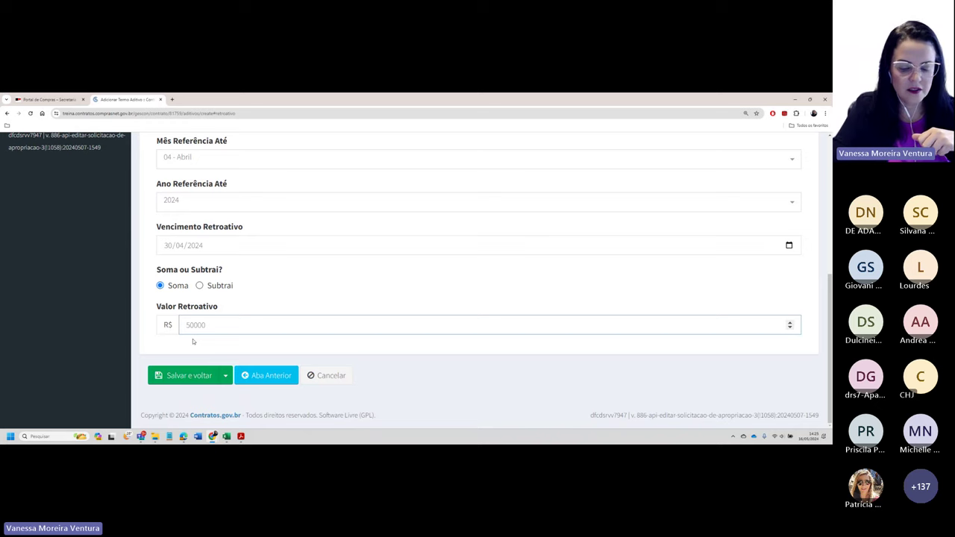
key(BackSpace)
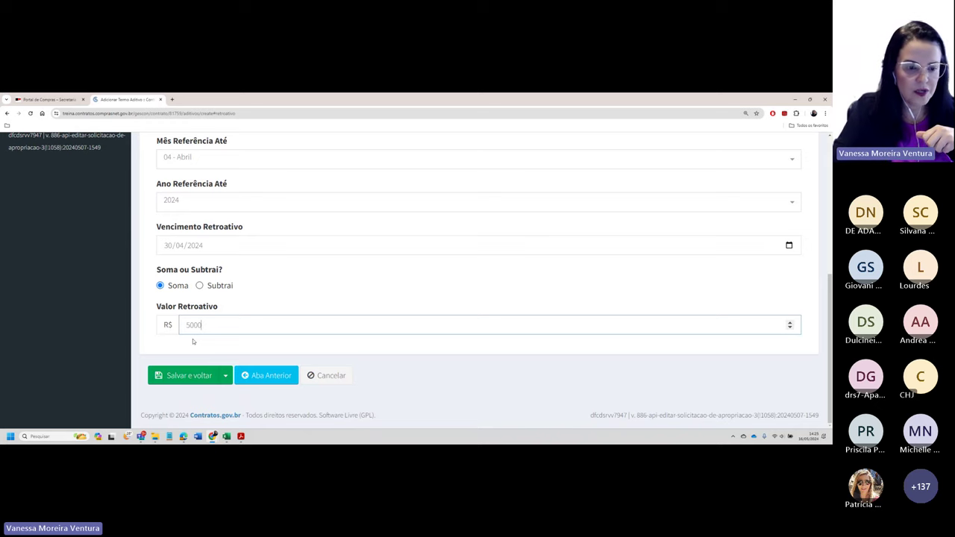
text(,00)
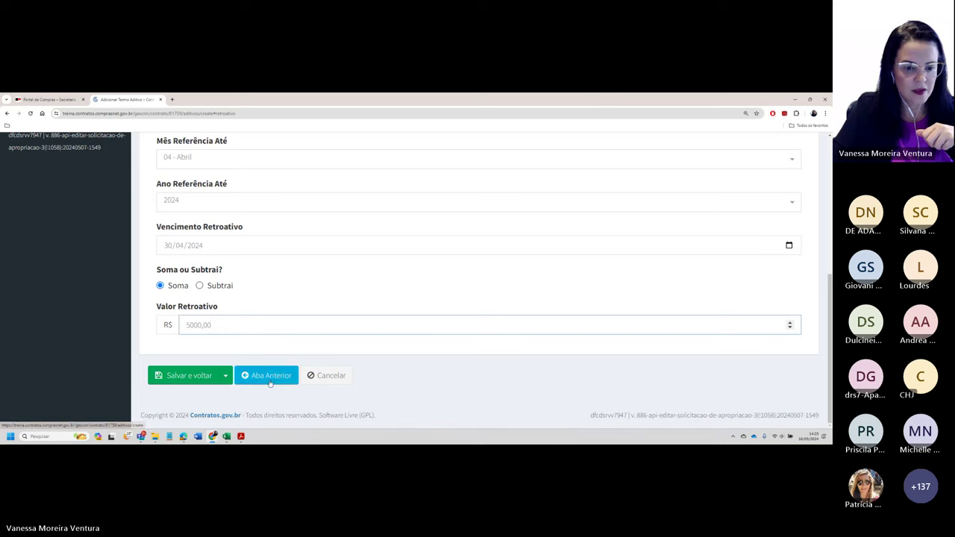
click(190, 375)
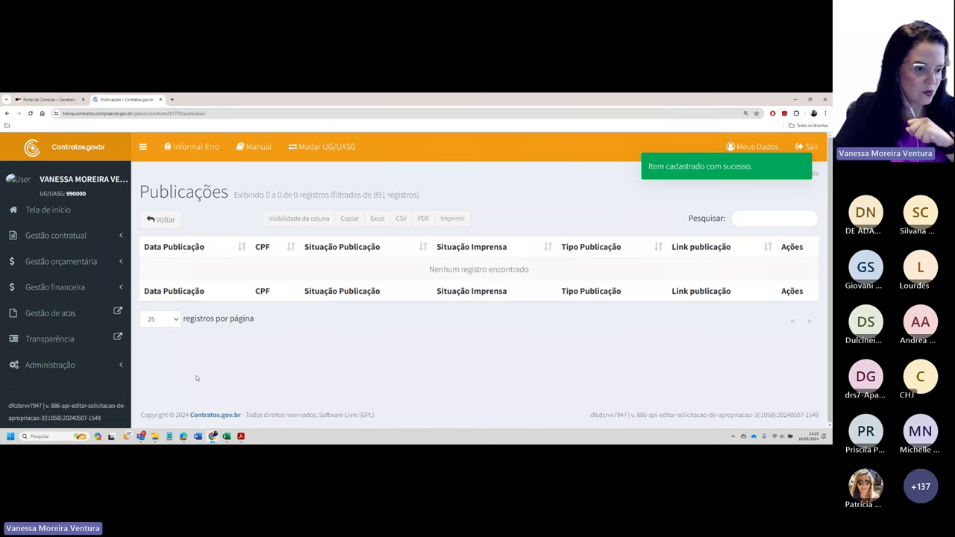
Return to the list of contracts in Gestão contratual.
click(128, 238)
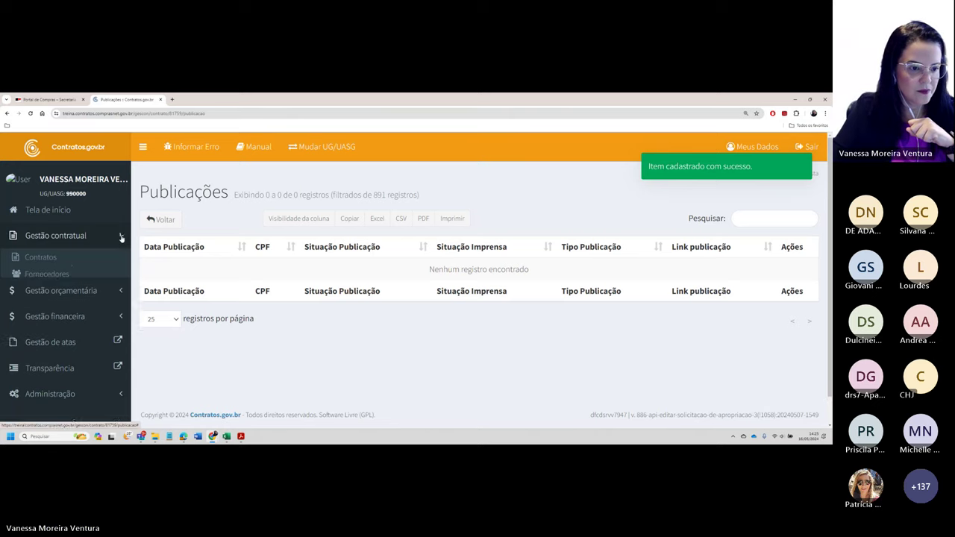
click(78, 254)
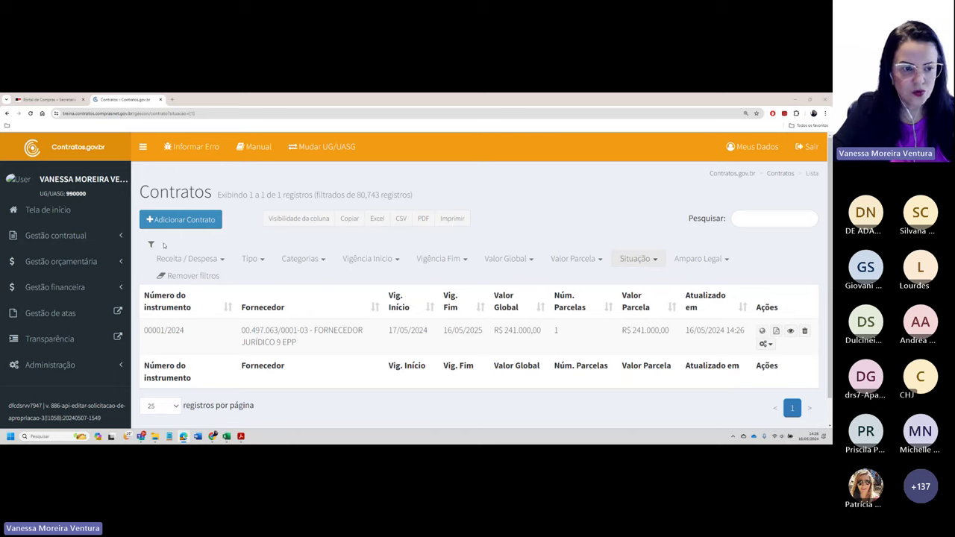
click(117, 237)
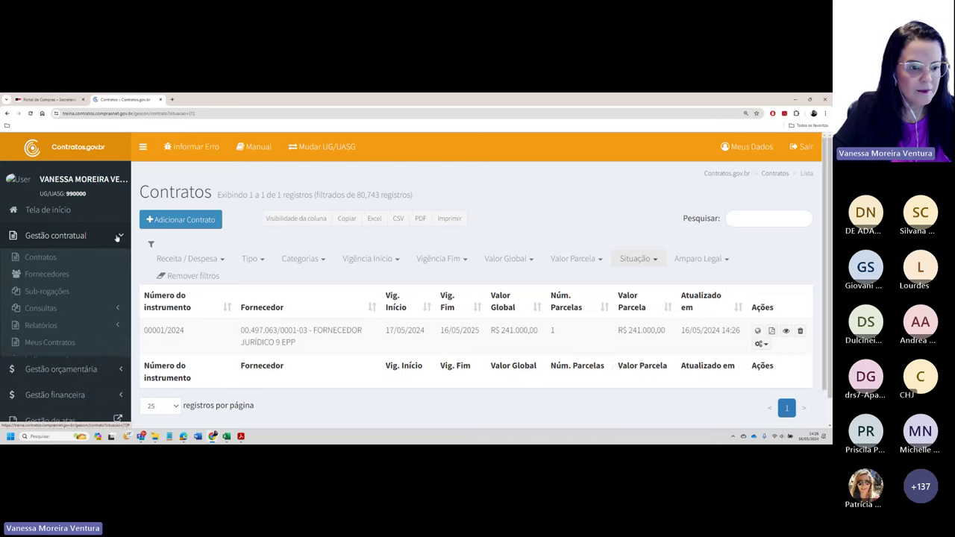
click(41, 257)
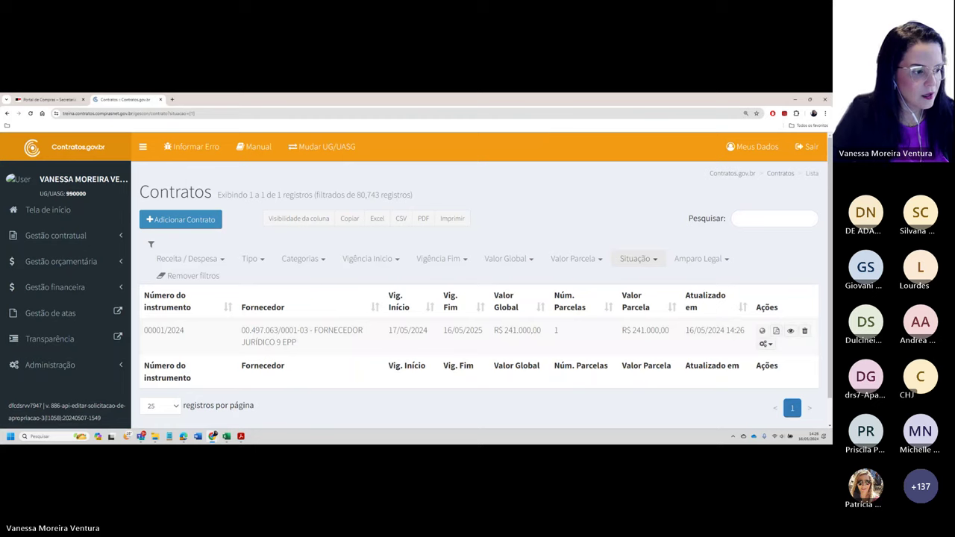
Start adding a new Termo de Apostilamento for contract 00001/2024.
click(773, 345)
scroll(740, 311, down, 3)
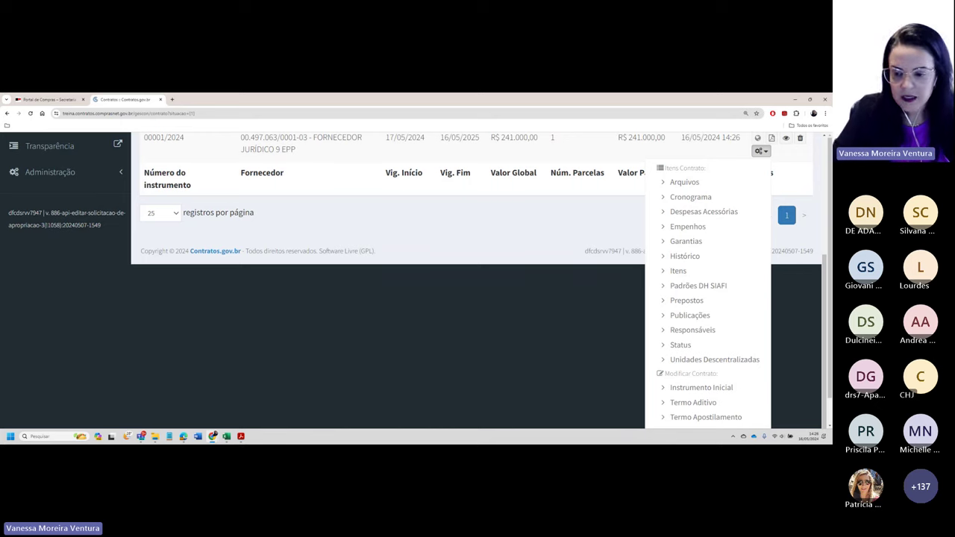
scroll(714, 381, down, 1)
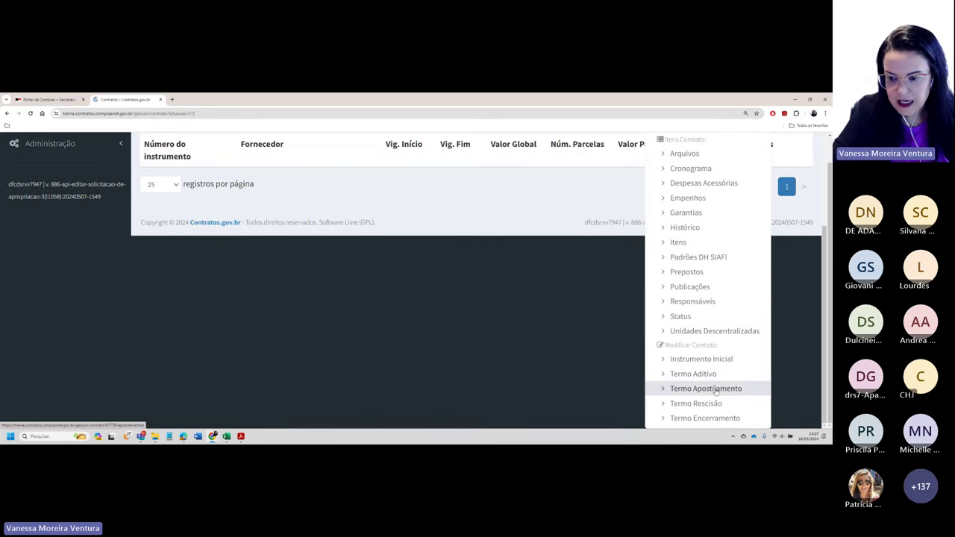
click(715, 389)
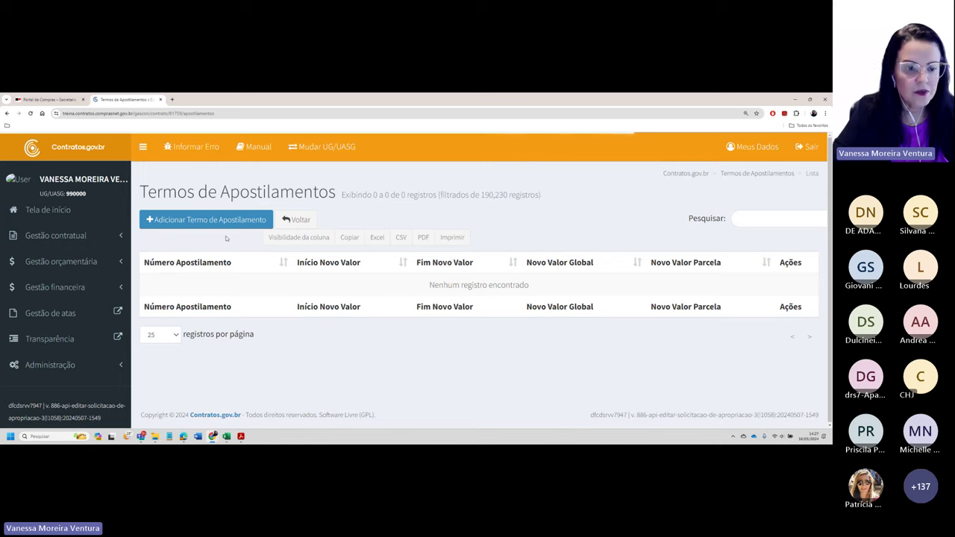
click(200, 226)
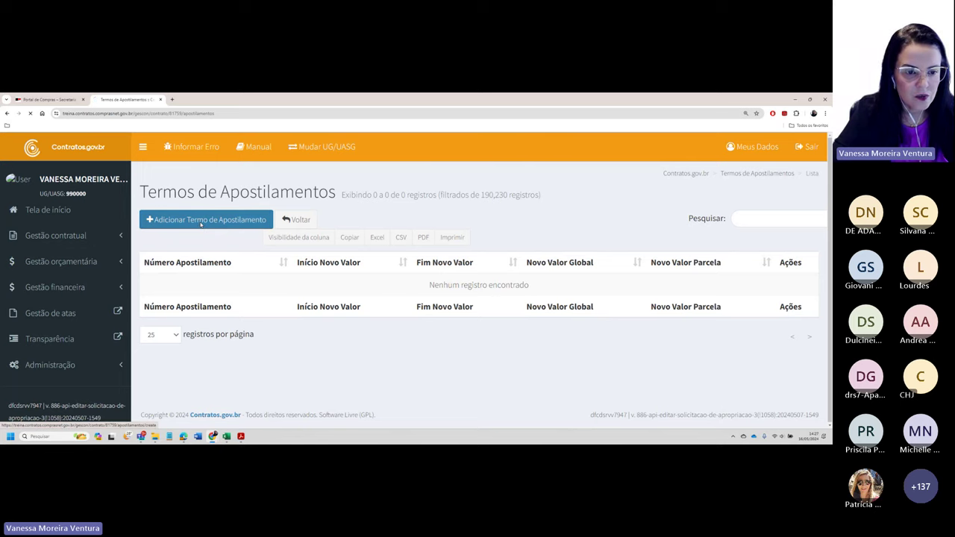
Enter 00001/2024 as the Número Termo Apostilamento and set automatic schedule generation to Não.
scroll(189, 245, down, 2)
scroll(190, 245, up, 1)
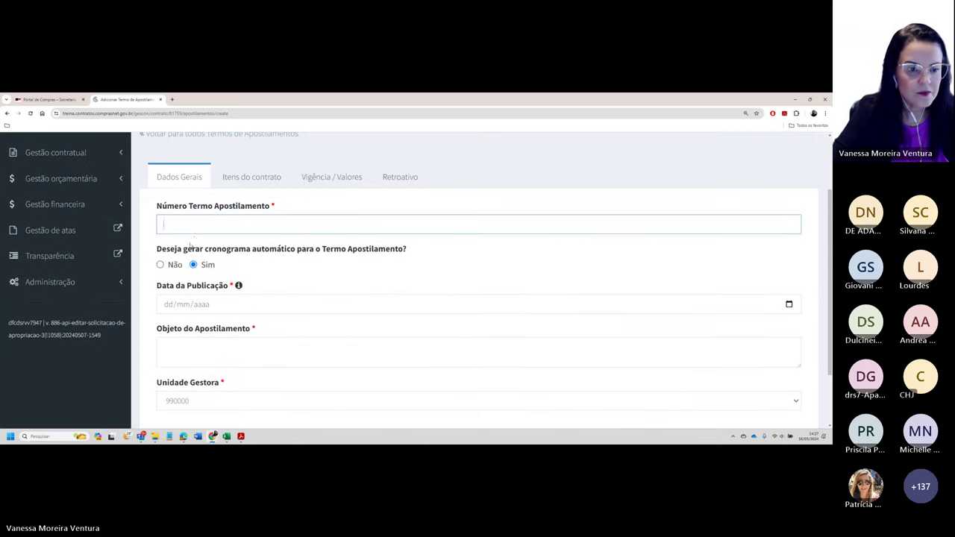
click(180, 232)
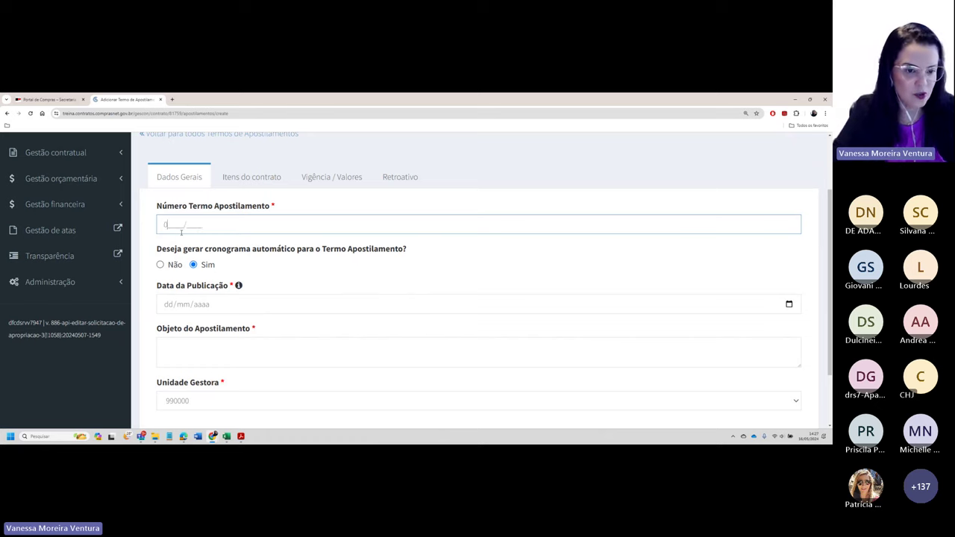
text(00001/2024)
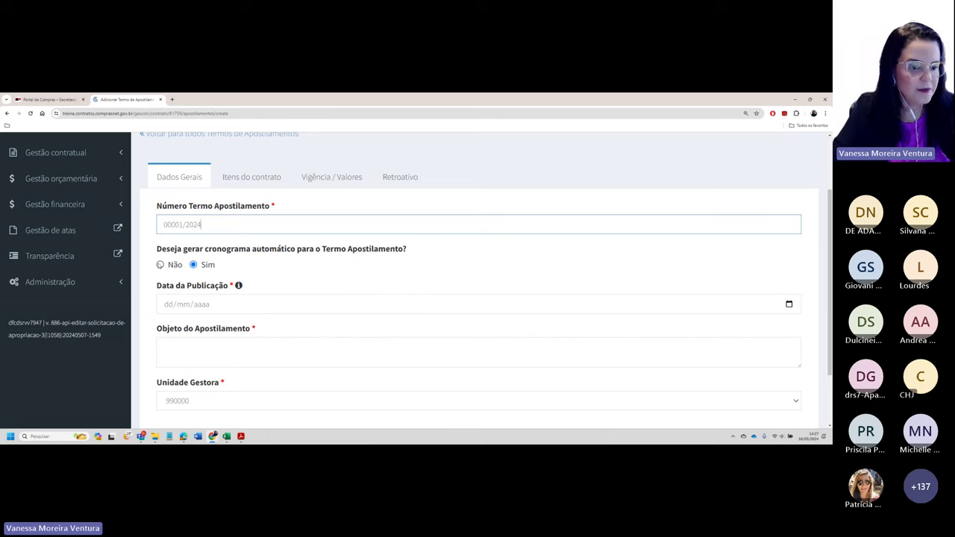
click(160, 265)
Set the Data da Publicação to 16/05/2024.
click(168, 303)
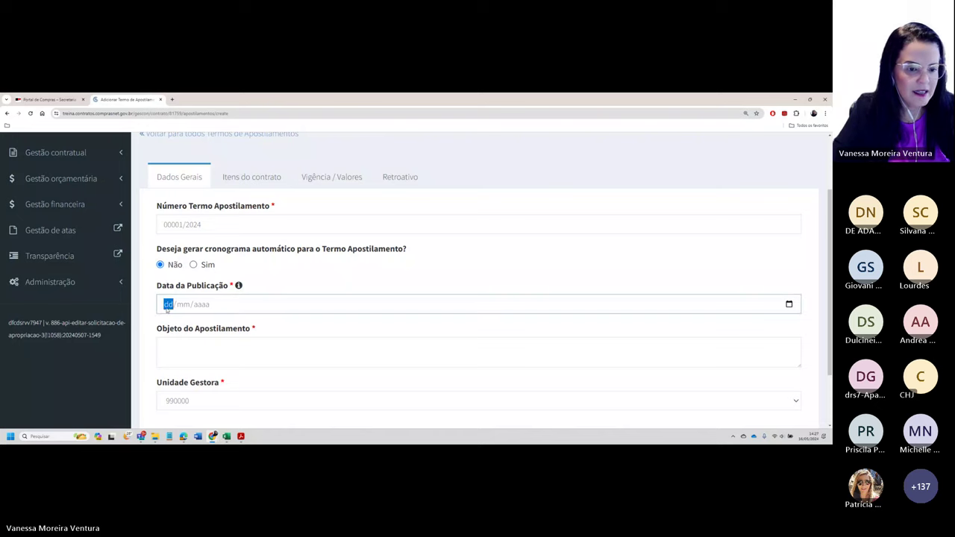
mouse_move(239, 286)
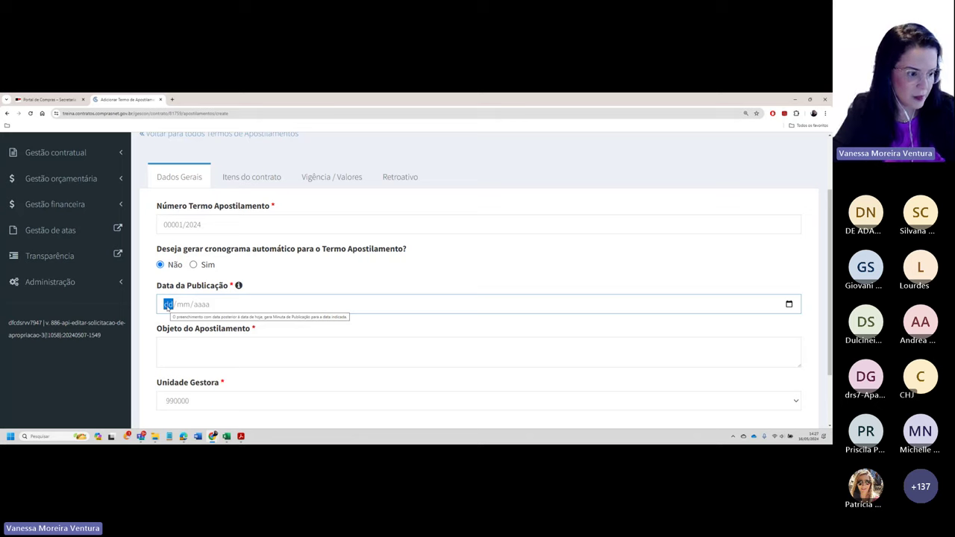
text(16052)
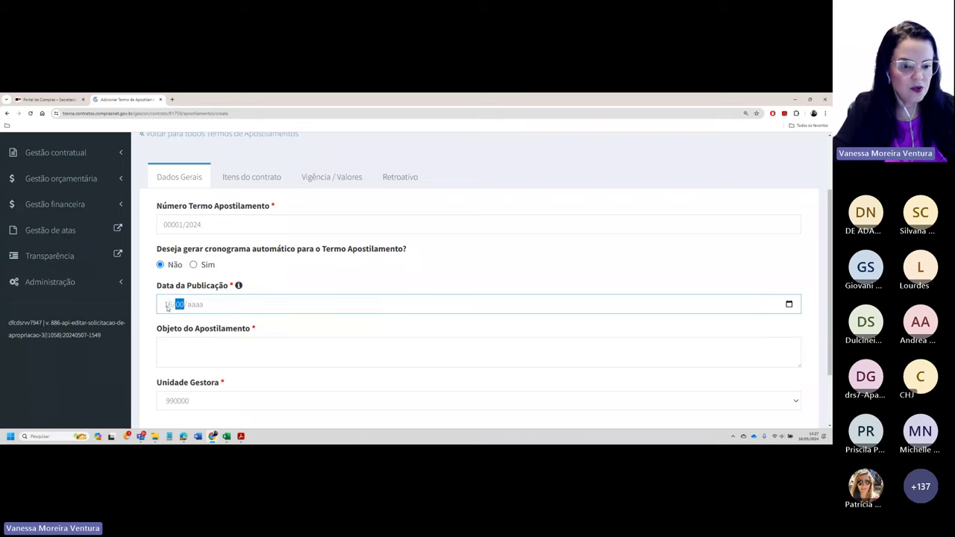
text(00)
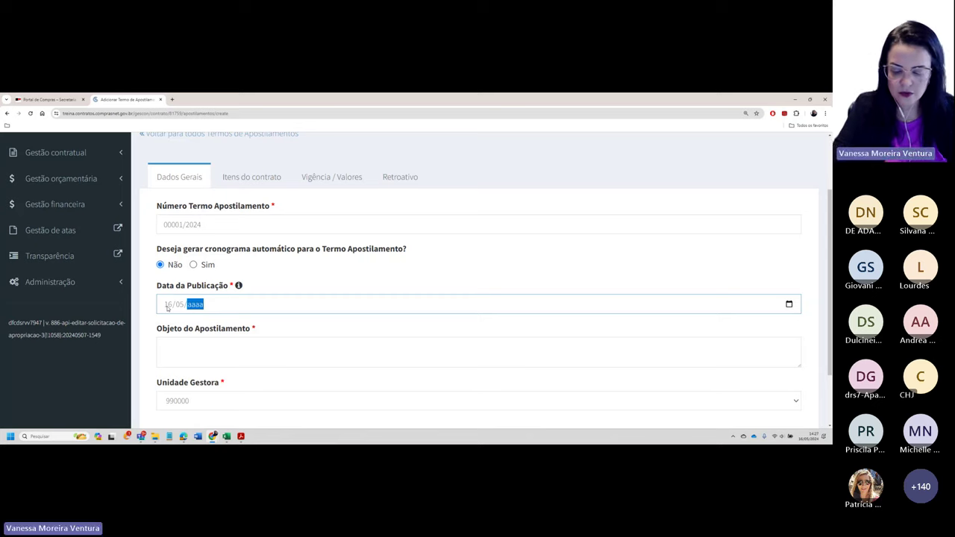
text(4)
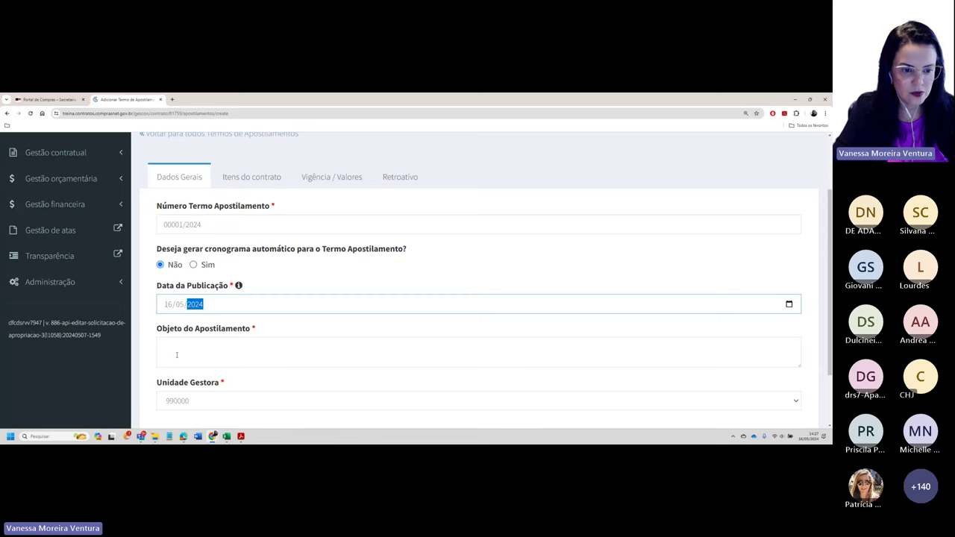
Copy the label text "Objeto do Apostilamento" into the Objeto do Apostilamento field, repeating it four times.
click(177, 355)
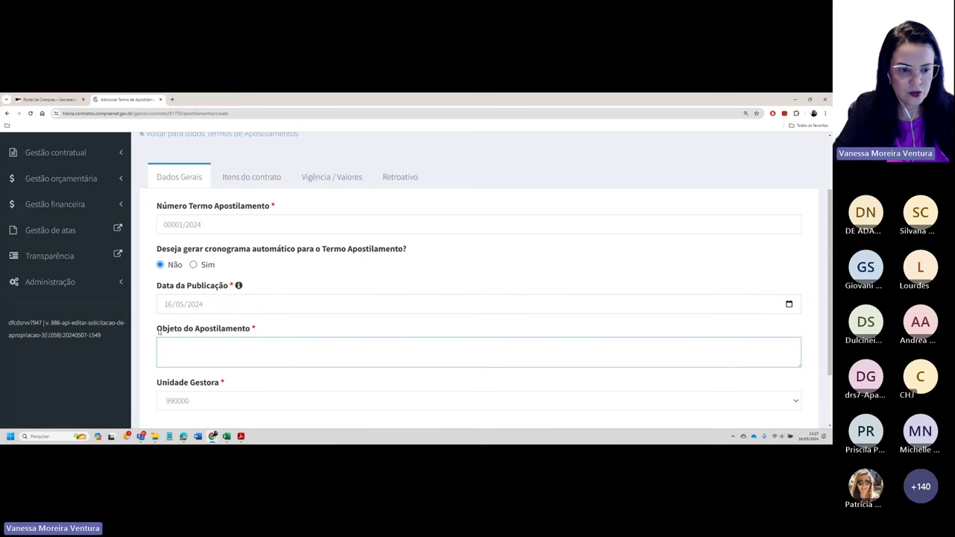
drag(158, 332, 254, 331)
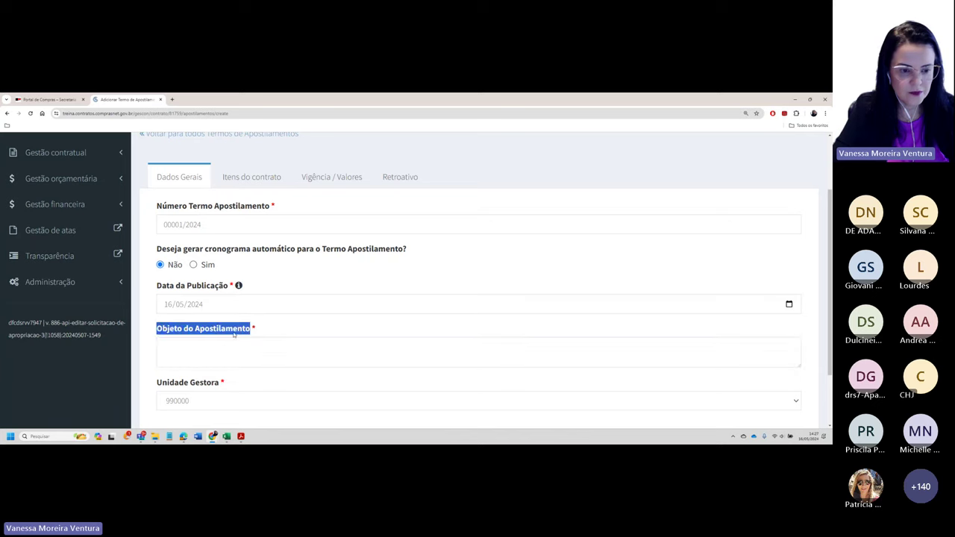
key(ctrl+c)
click(199, 356)
key(ctrl+v)
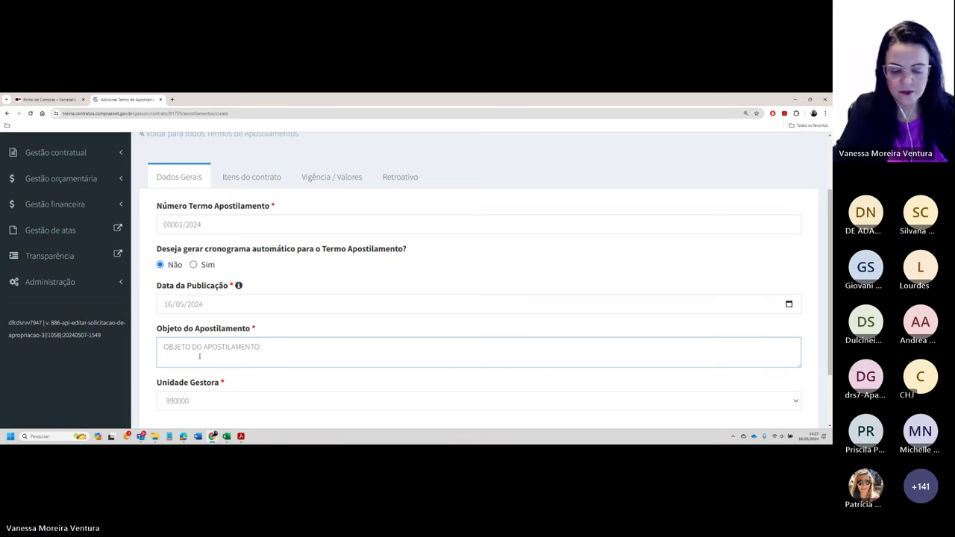
key(ctrl+a)
key(ctrl+v)
key(ctrl+v)
key(ctrl+v)
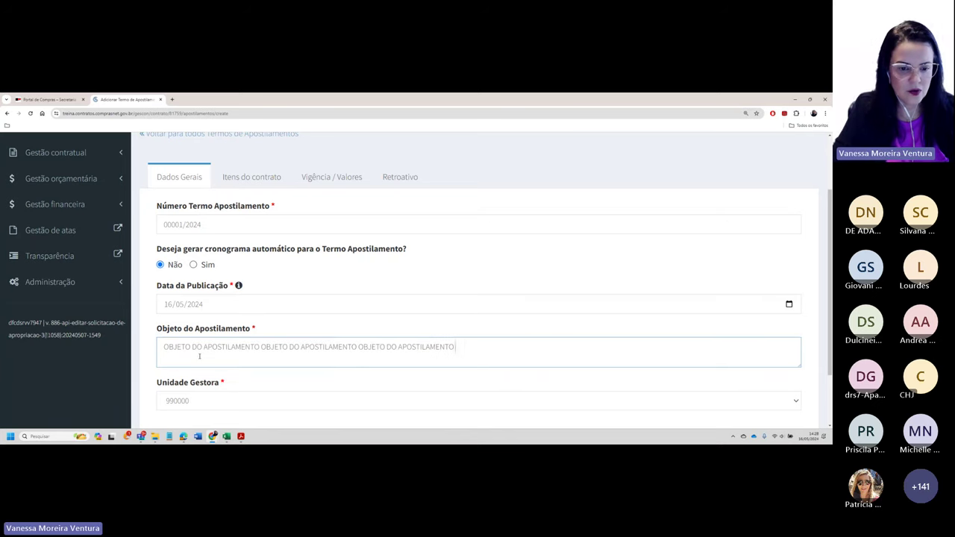
key(ctrl+v)
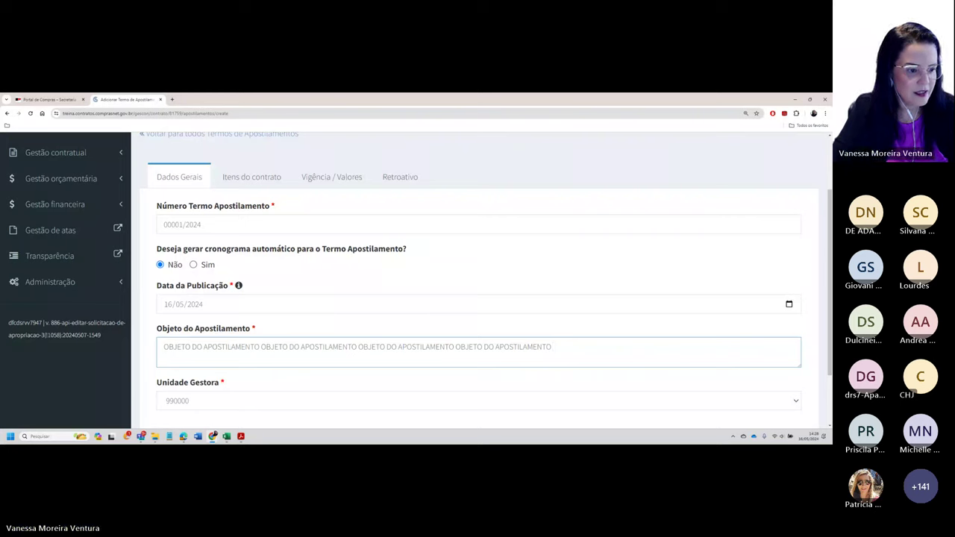
Remove everything after the first "OBJETO DO APOSTILAMENTO" in the object description.
key(alt+Tab)
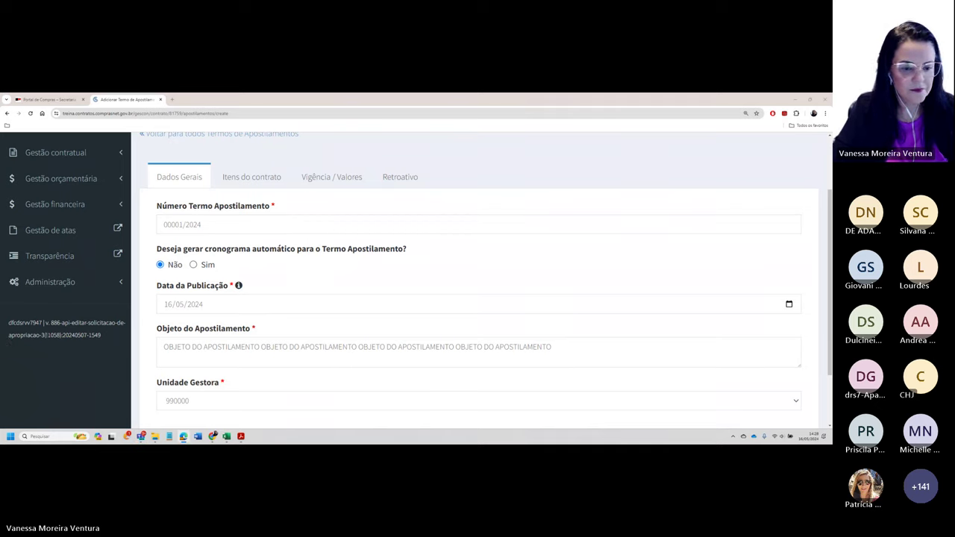
click(259, 345)
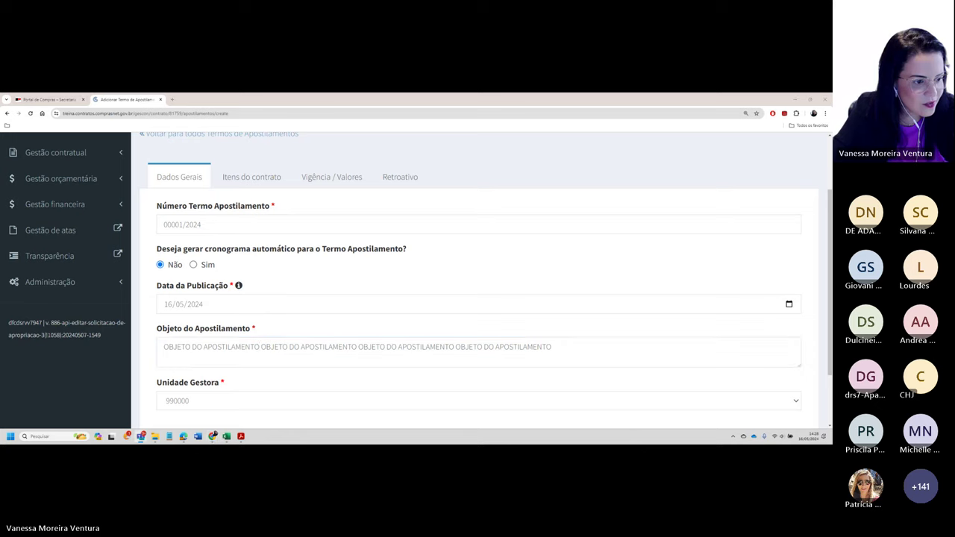
click(309, 347)
drag(261, 347, 736, 373)
key(ctrl+v)
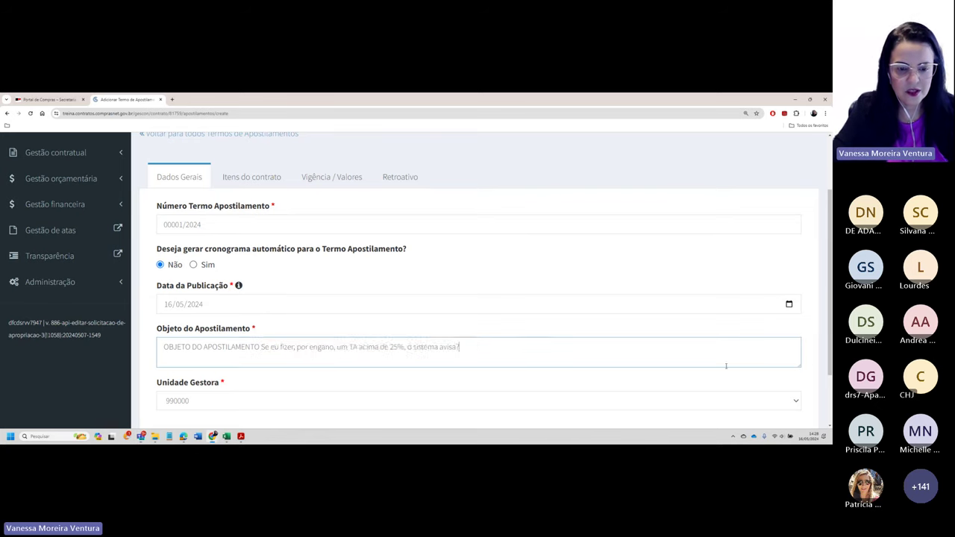
drag(261, 347, 568, 366)
key(BackSpace)
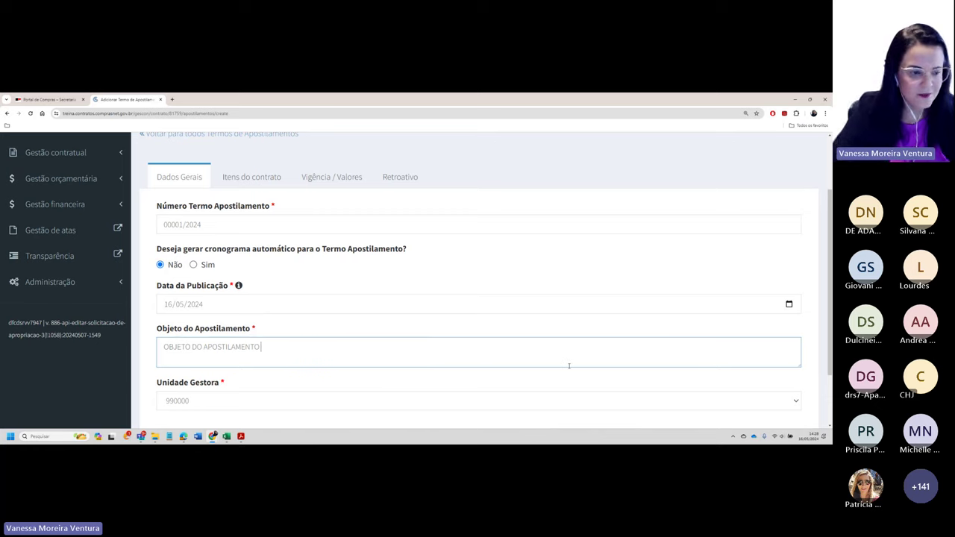
Append "REAJUSTE ANUAL" to the Objeto do Apostilamento text.
key(alt+Tab)
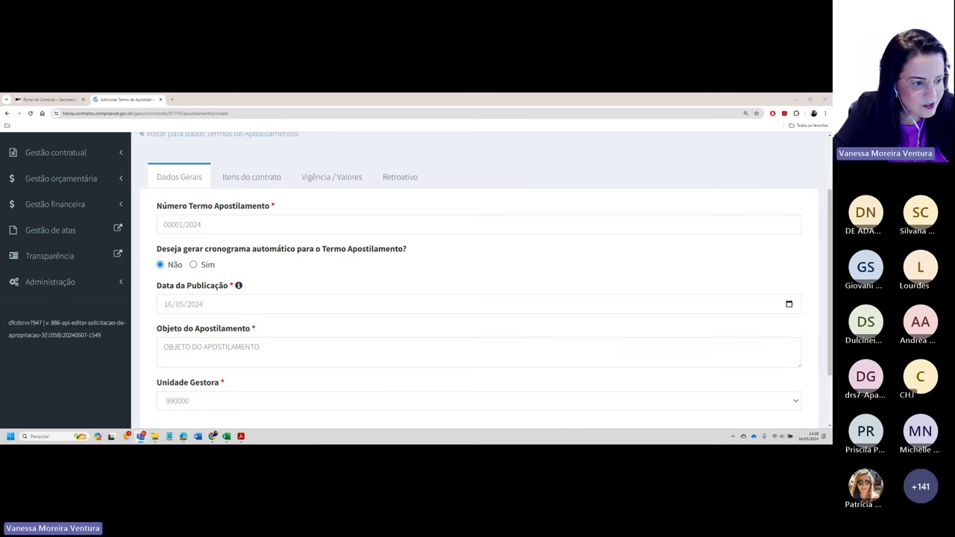
click(263, 347)
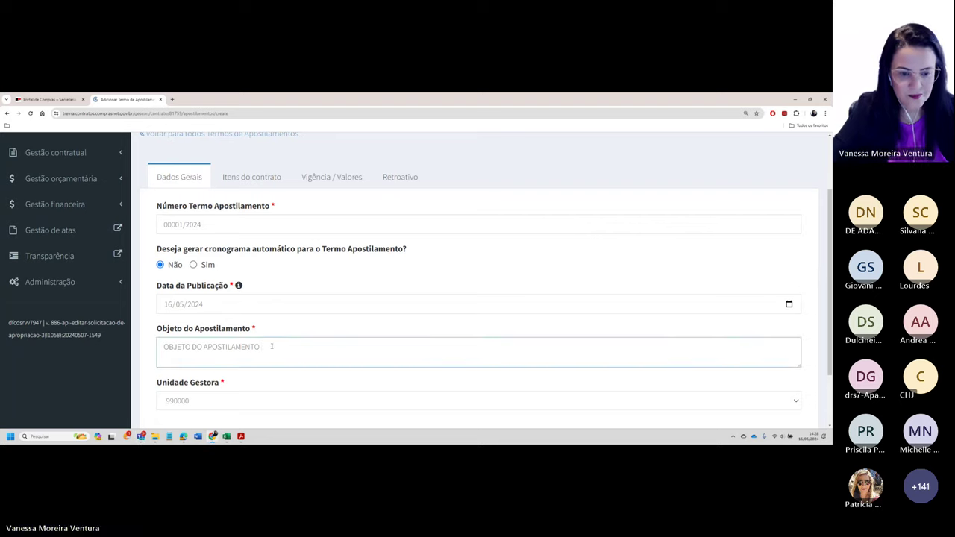
text(REAJUSTE ANUAL)
In Itens do contrato, set the Valor Unitário to 350 for the gas stove and 3000 for the duplex refrigerator.
scroll(211, 390, down, 2)
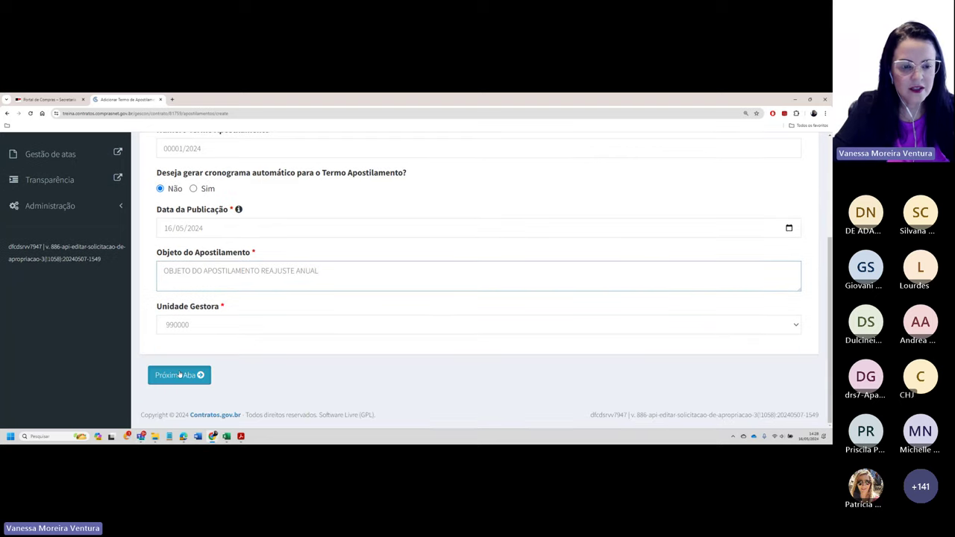
click(182, 375)
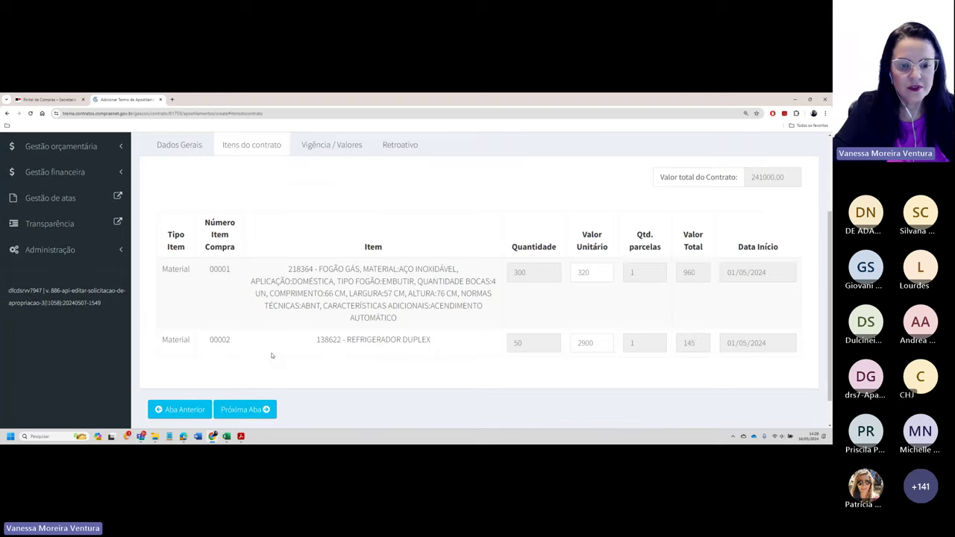
click(578, 272)
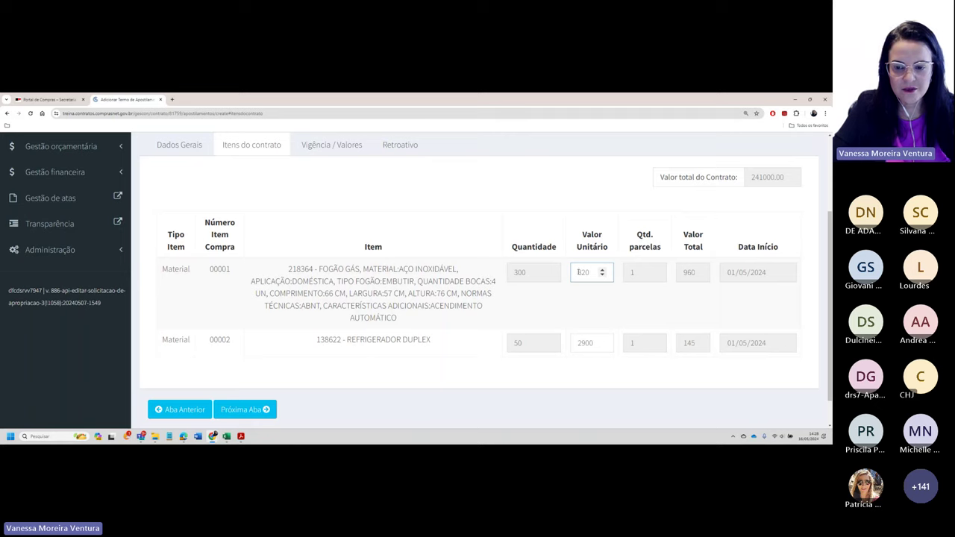
drag(576, 273, 594, 271)
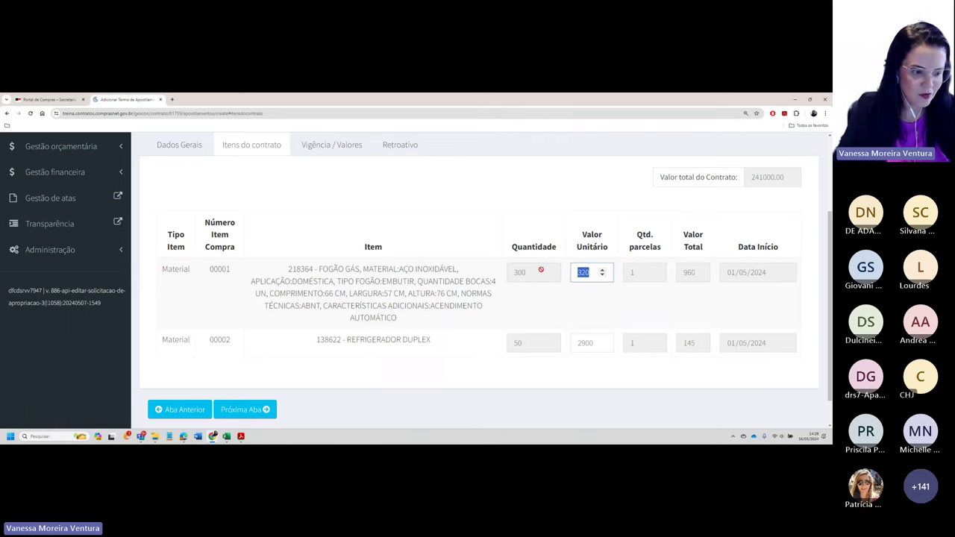
text(350)
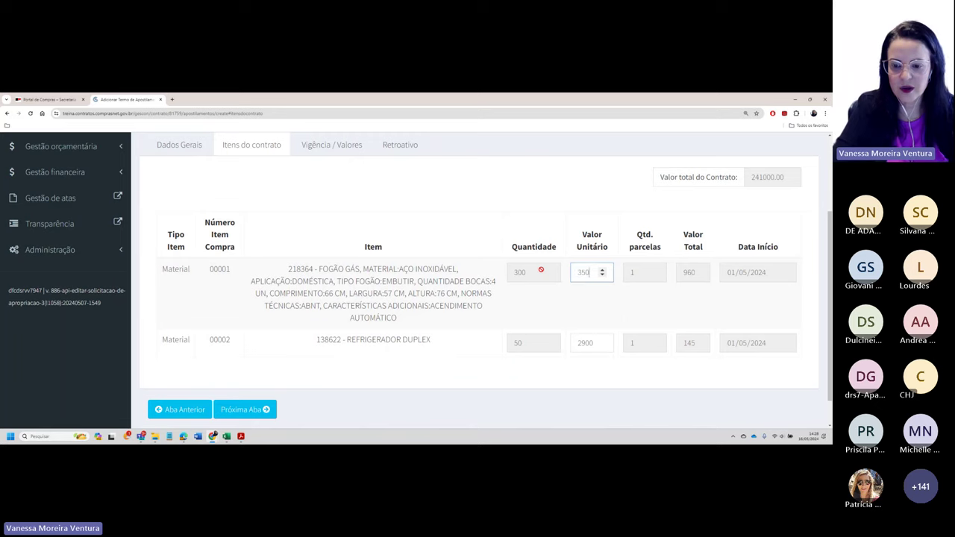
key(Tab)
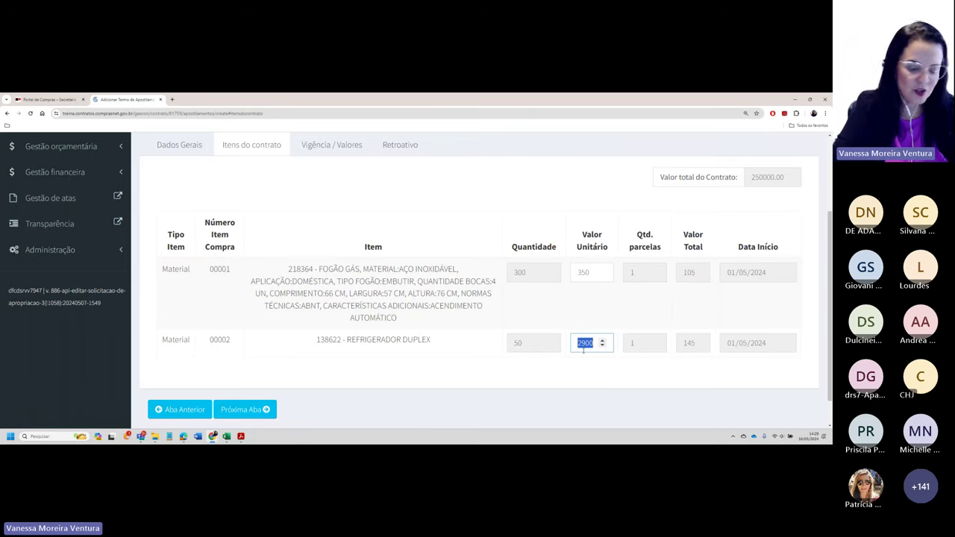
text(3000)
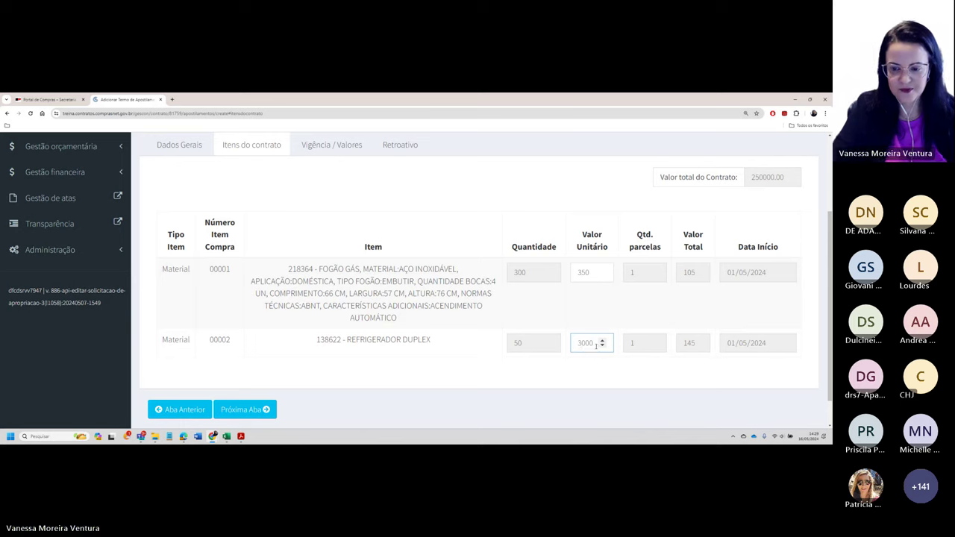
click(638, 316)
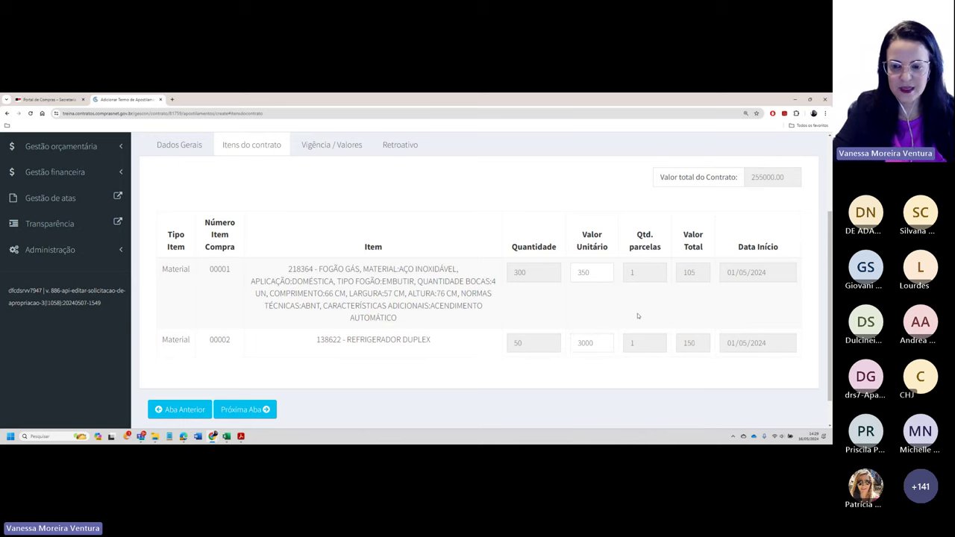
In Vigência / Valores, set the Data Assinatura Apostilamento to 17/05/2027.
click(245, 409)
scroll(356, 271, up, 2)
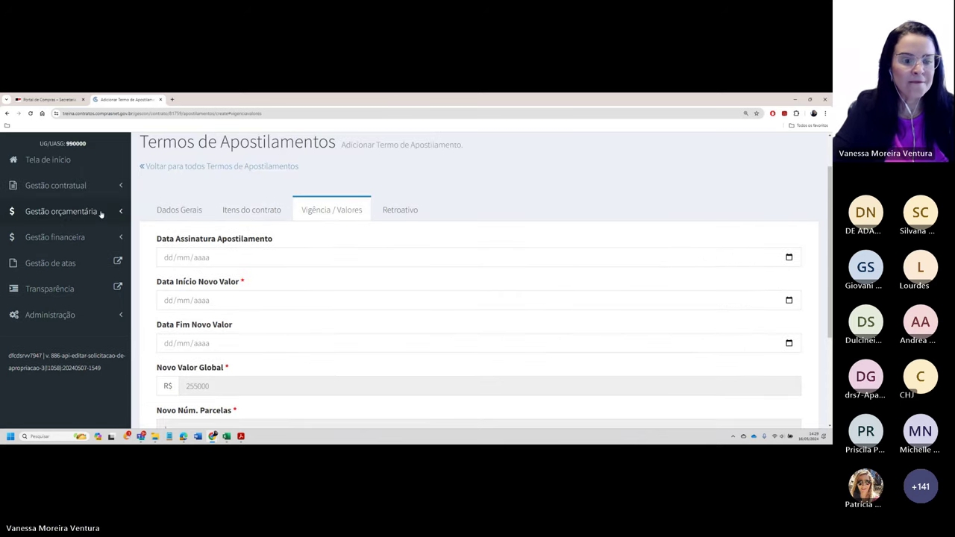
click(165, 258)
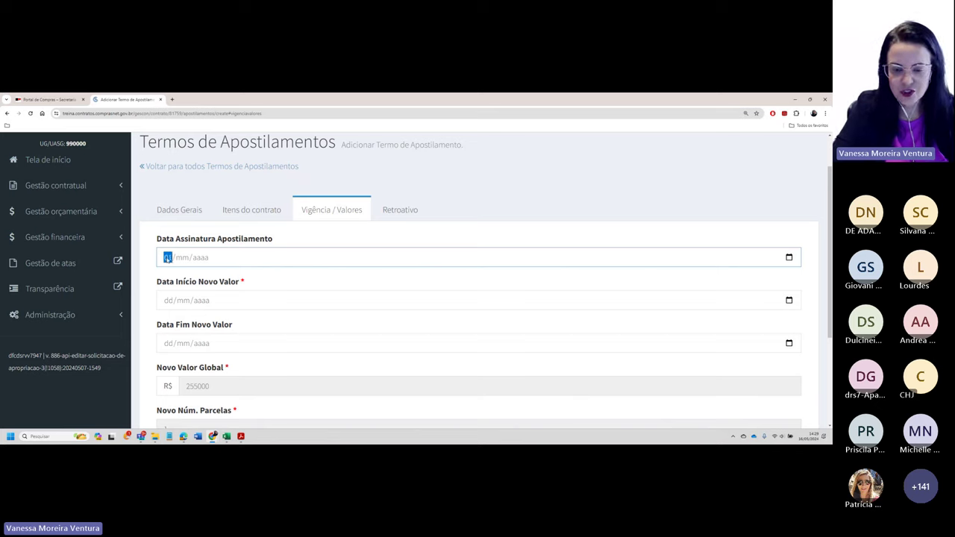
text(1002)
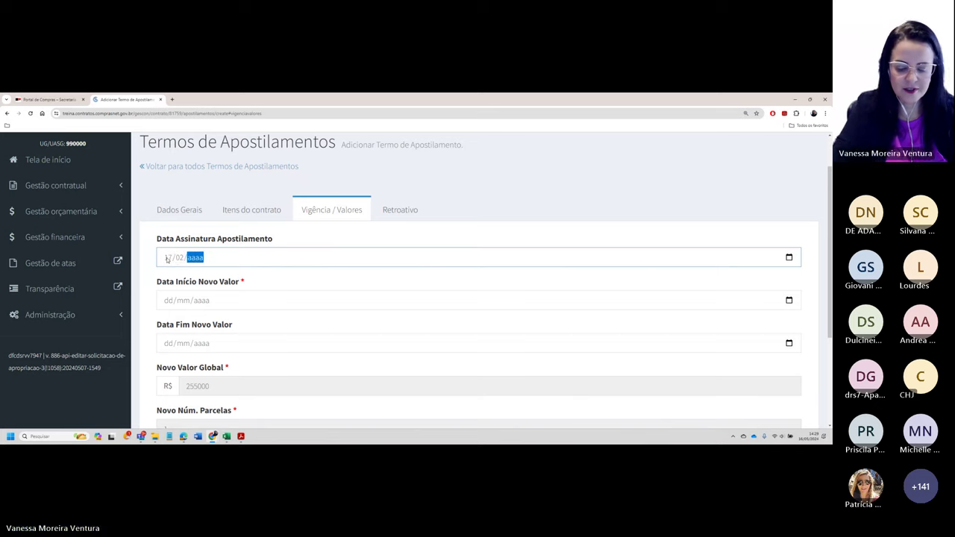
key(shift+Tab)
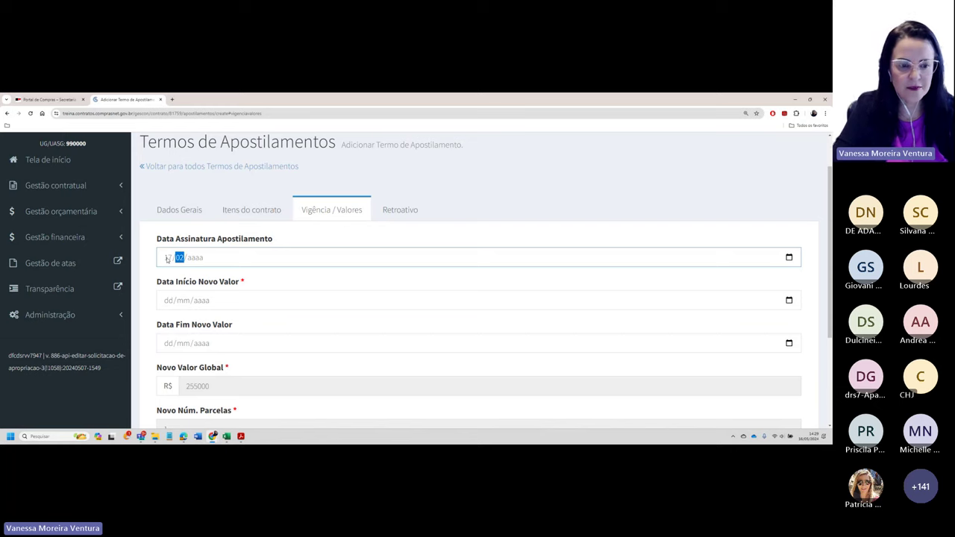
text(05/)
text(2027)
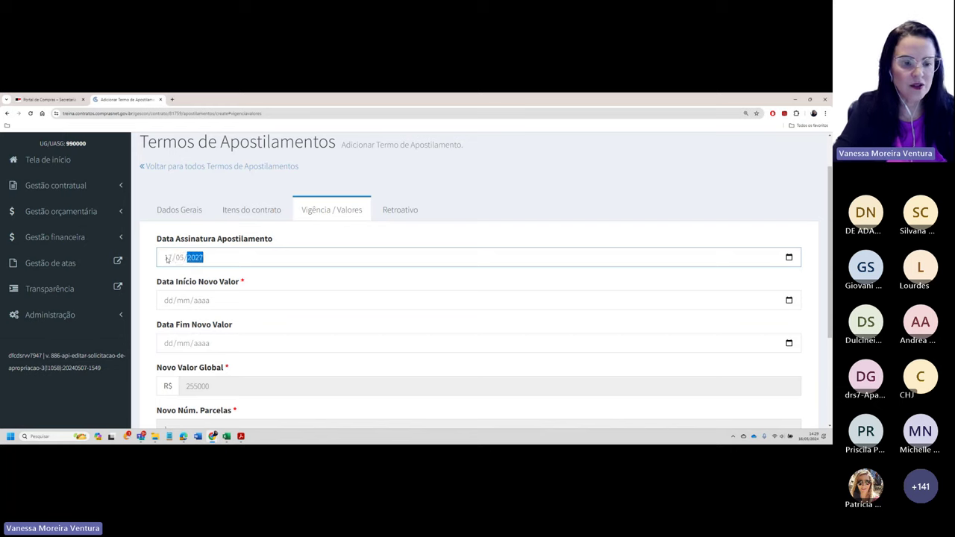
Set the Data Início Novo Valor to 17/05/2024.
key(Tab)
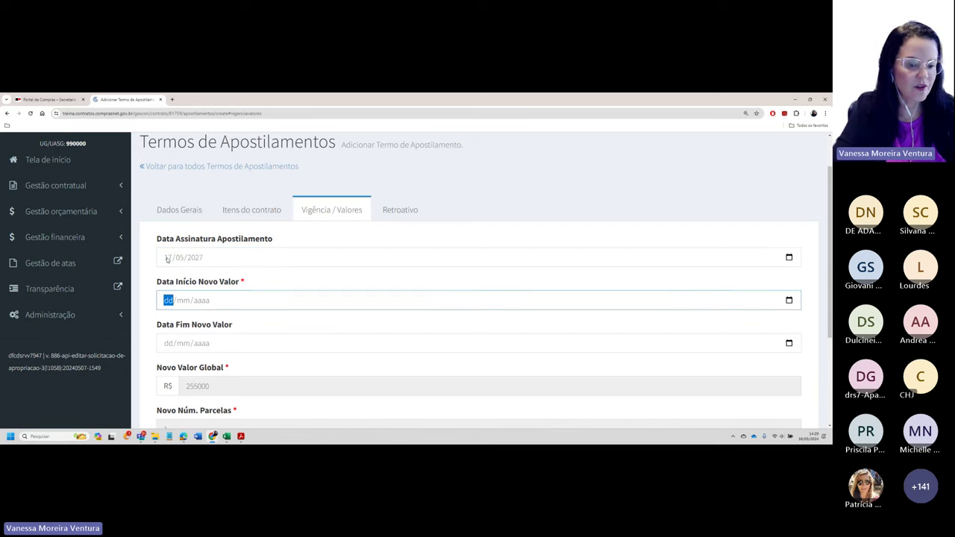
text(17/05/2)
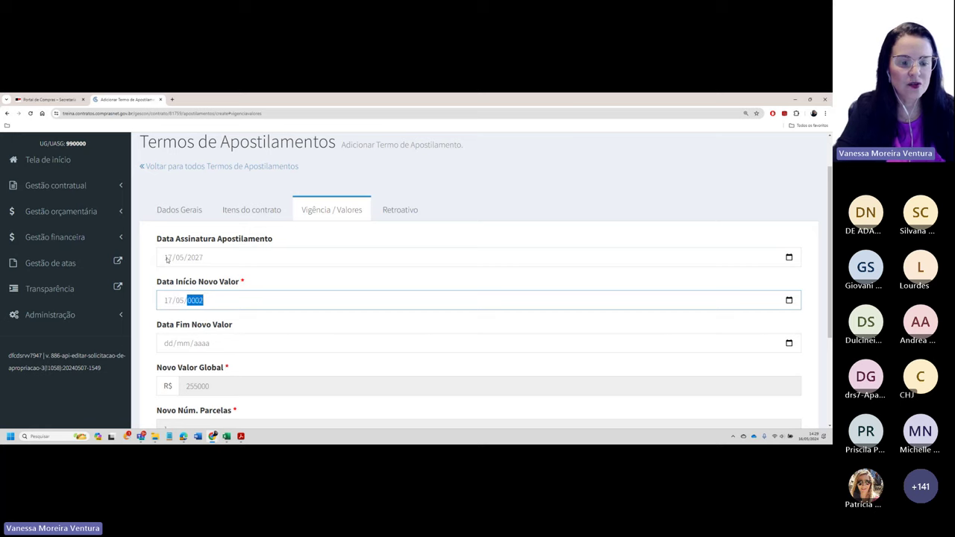
text(024)
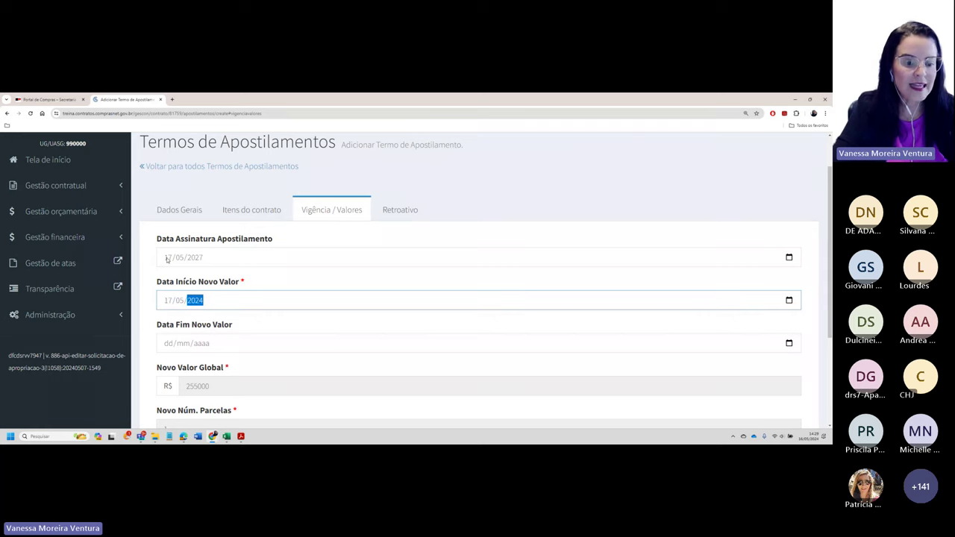
Set the Data Fim Novo Valor to 16/05/2025.
key(Tab)
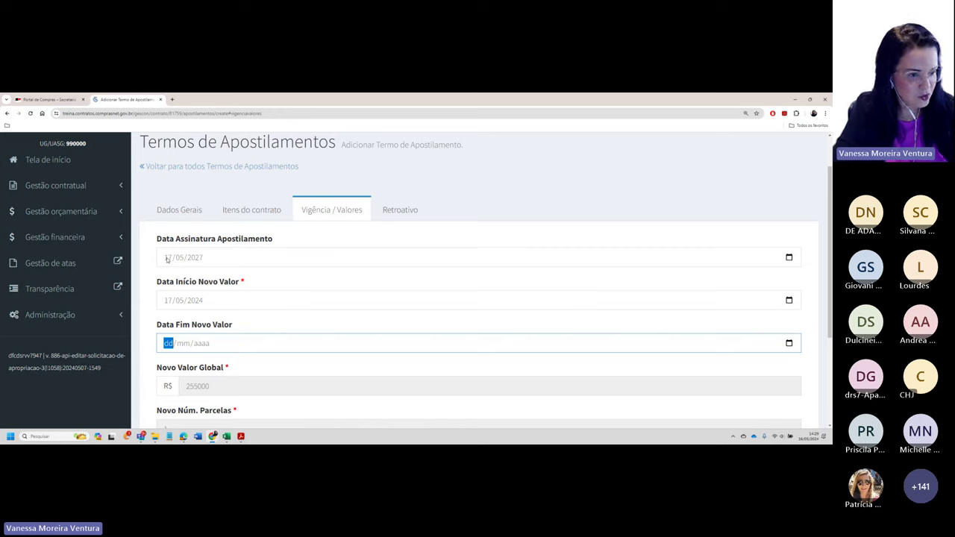
text(16/)
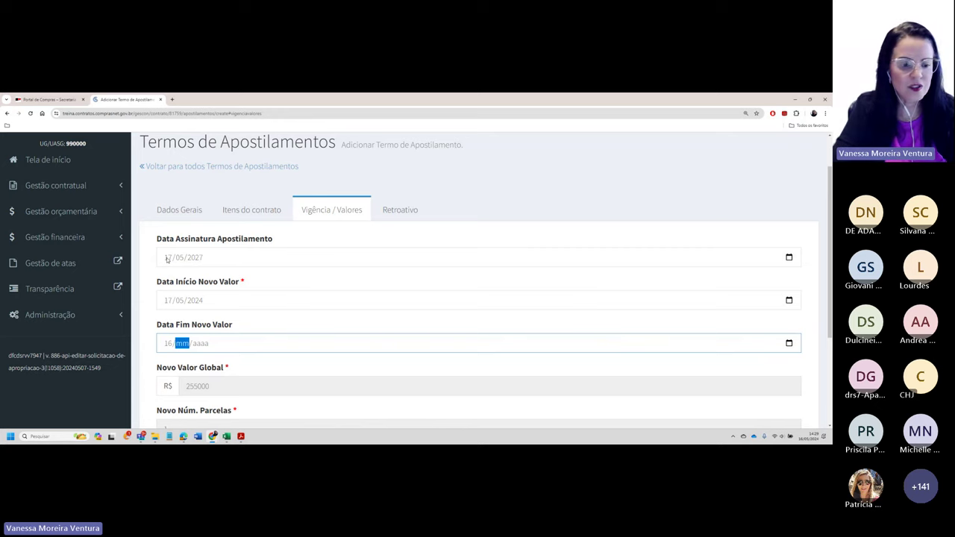
text(05/2025)
key(Tab)
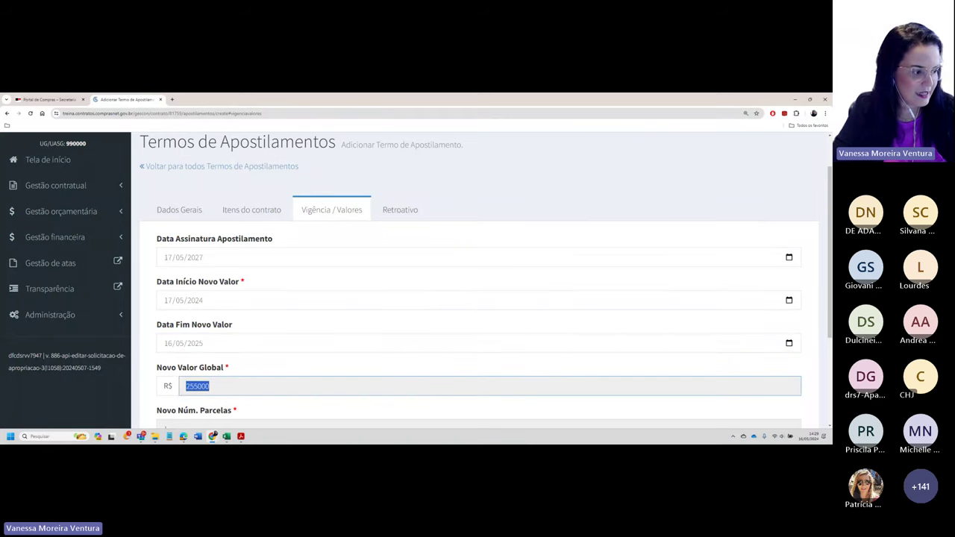
key(alt+Tab)
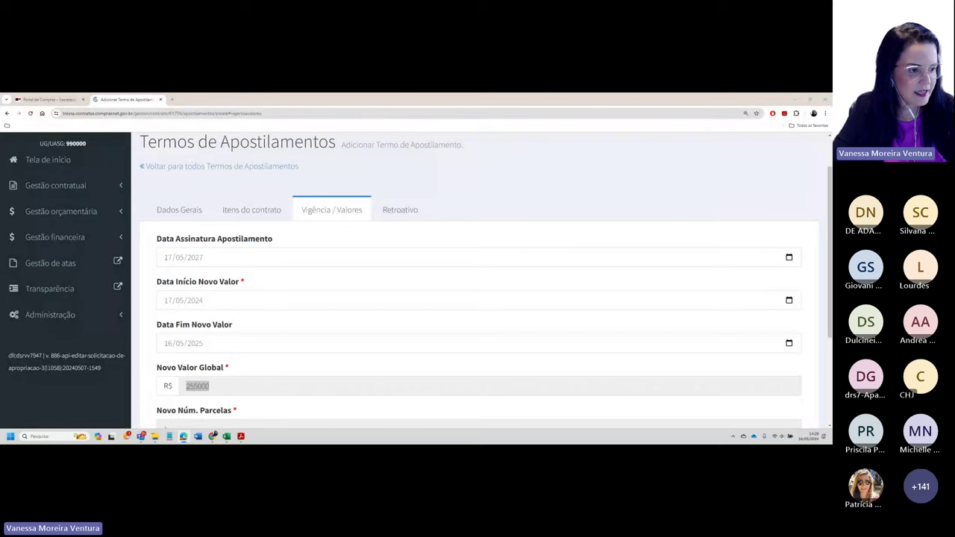
key(alt+Tab)
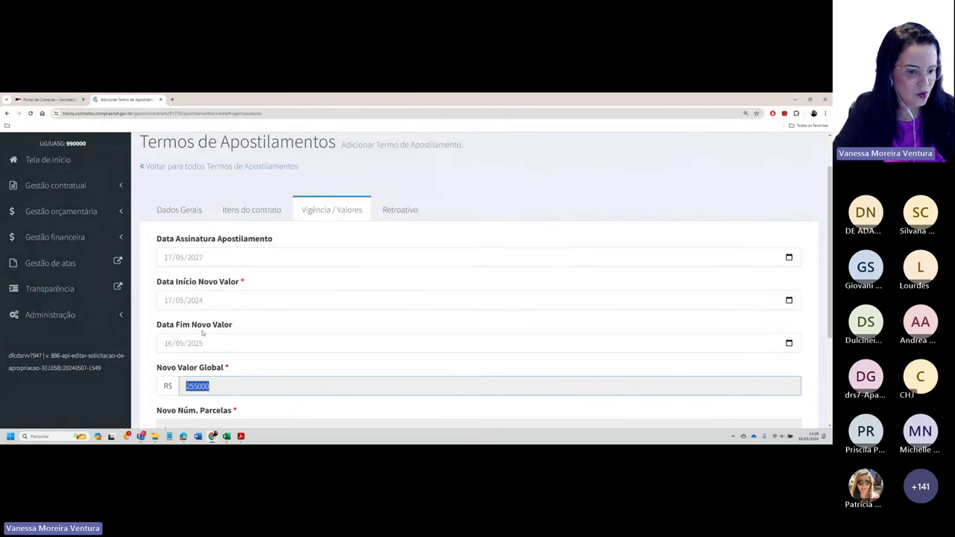
Try to save the Termo de Apostilamento with Retroativo left at Não.
scroll(203, 333, down, 1)
scroll(203, 333, down, 1)
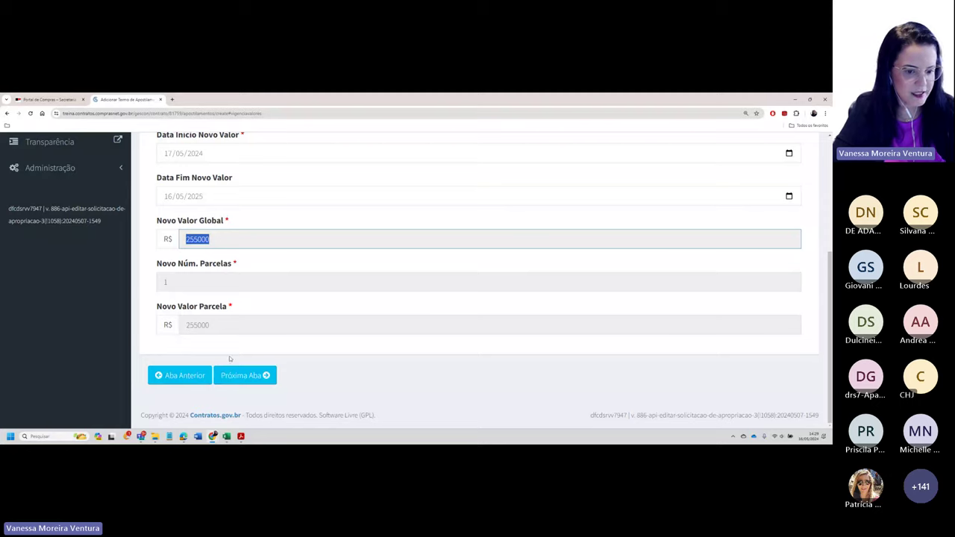
click(251, 375)
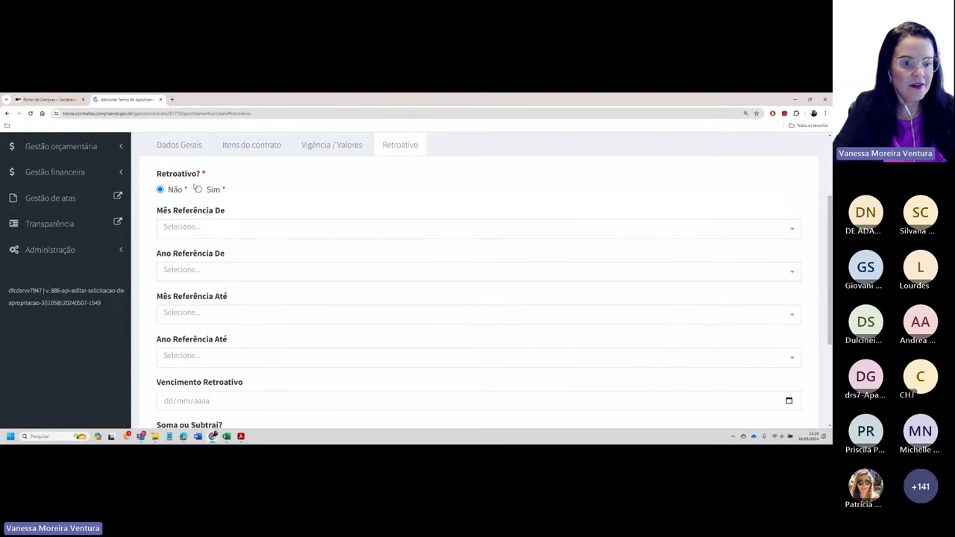
scroll(201, 190, up, 1)
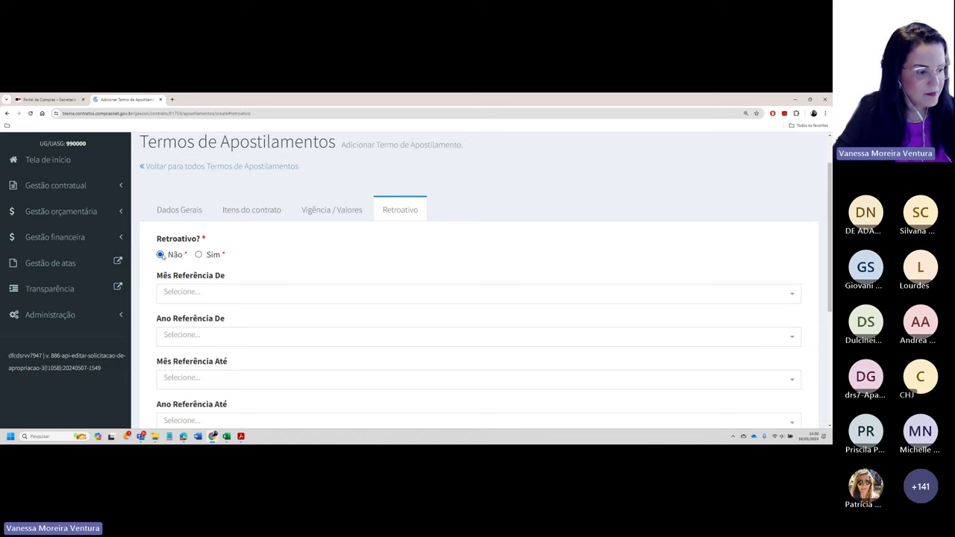
scroll(192, 254, down, 5)
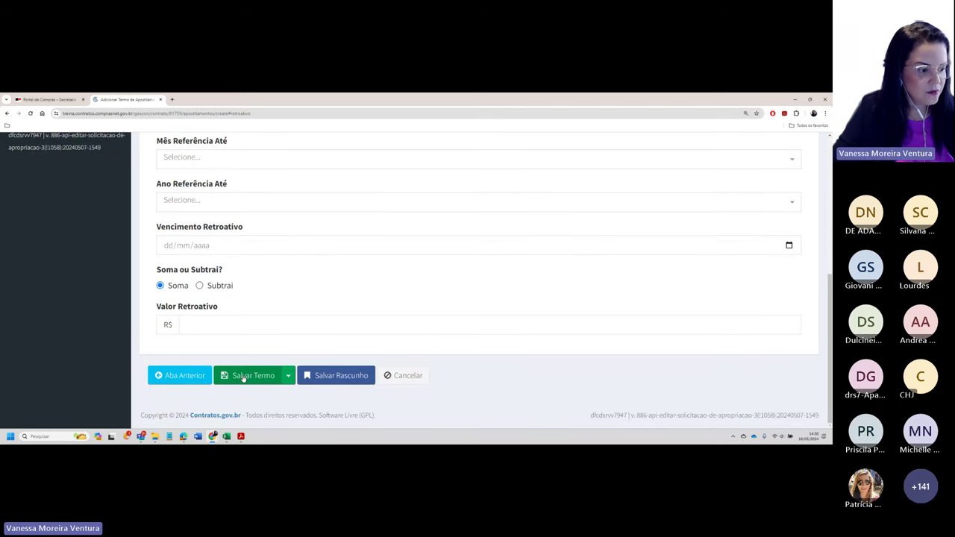
click(243, 378)
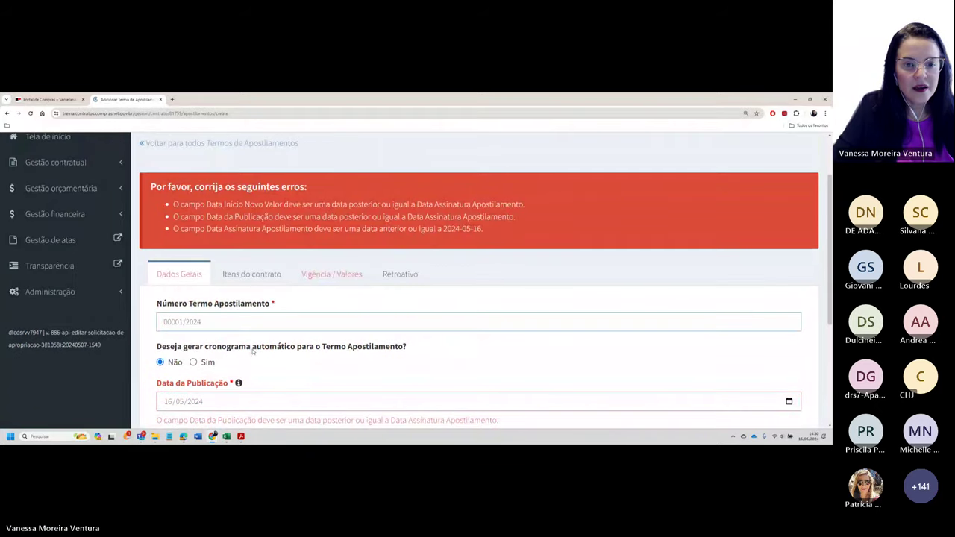
In Dados Gerais, set the Data da Publicação to 17/05/2024.
scroll(253, 351, up, 1)
scroll(173, 289, down, 3)
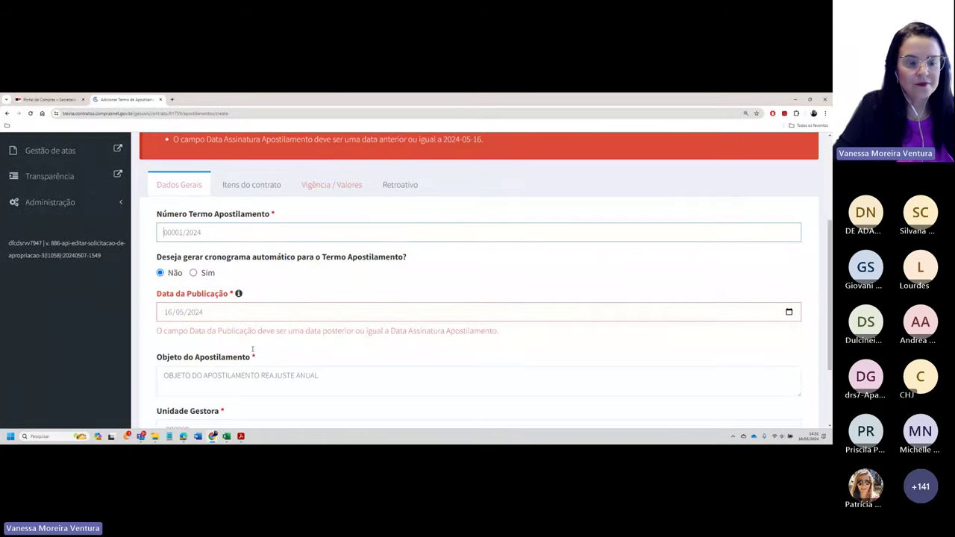
click(167, 273)
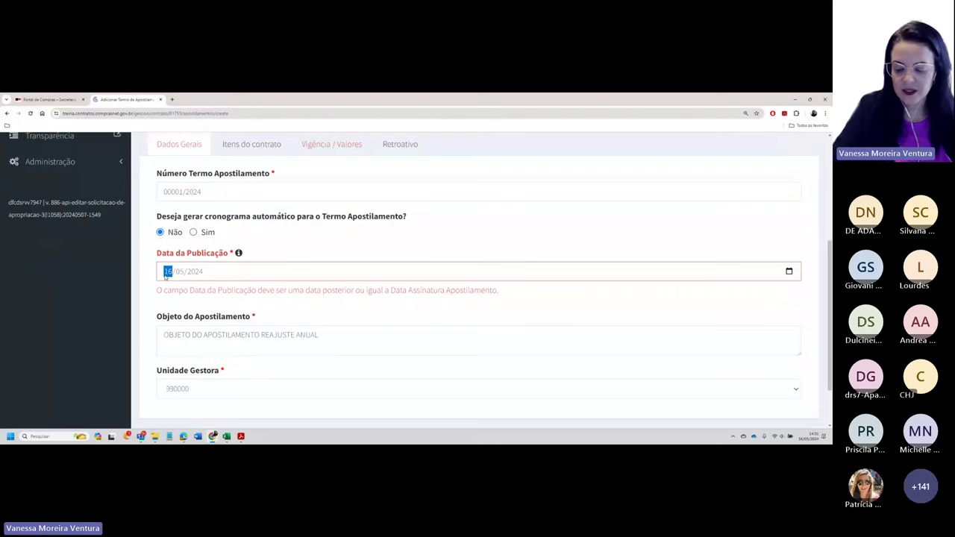
text(17)
scroll(166, 273, down, 2)
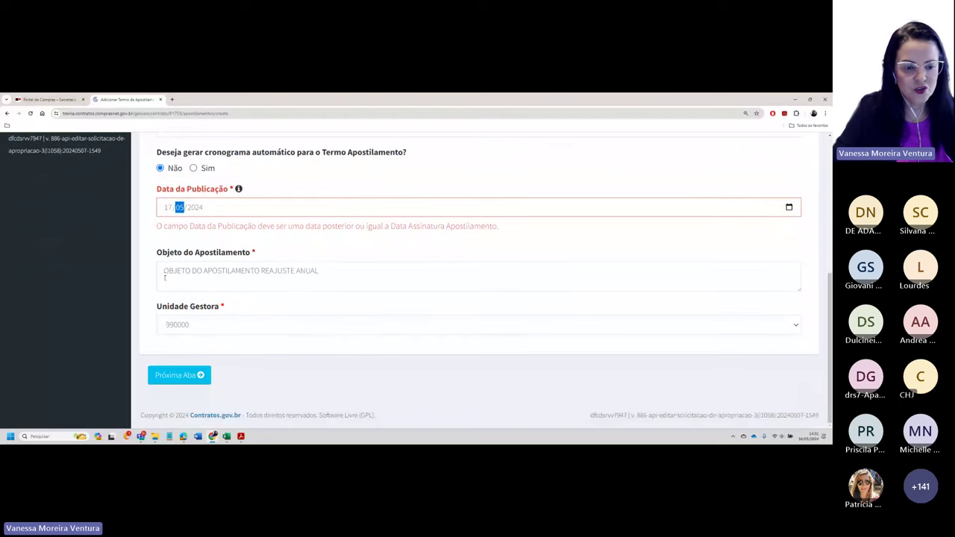
In Vigência / Valores, set the Data Assinatura Apostilamento to 16/05/2024.
click(156, 376)
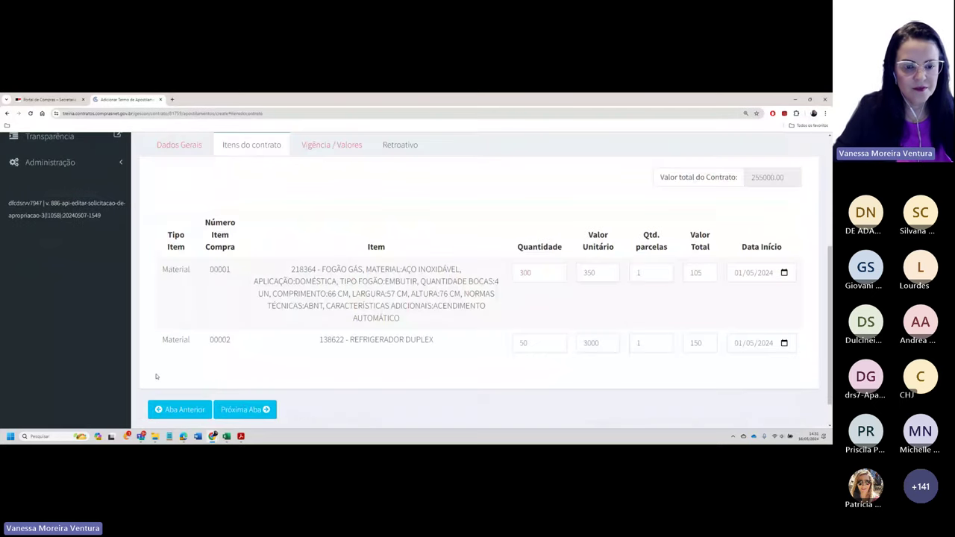
click(247, 409)
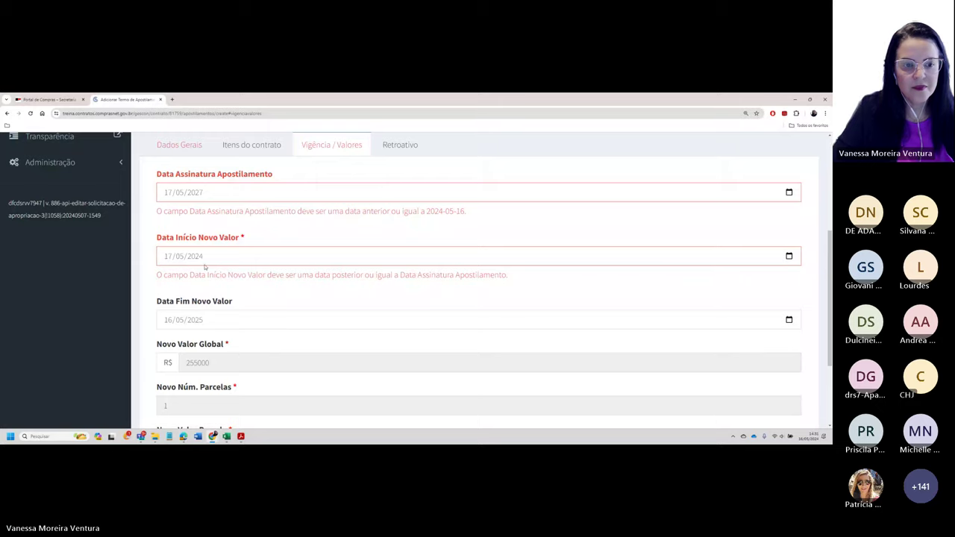
scroll(207, 267, up, 2)
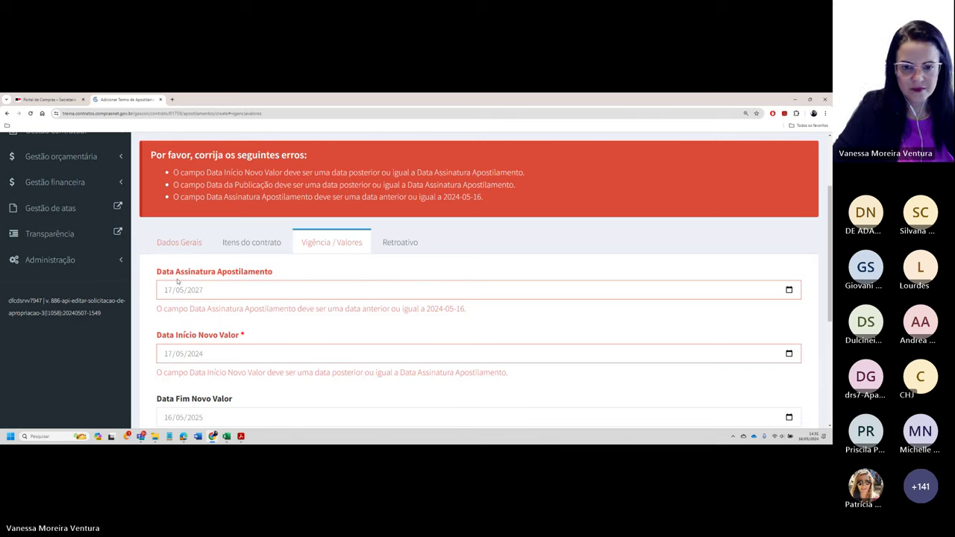
click(167, 291)
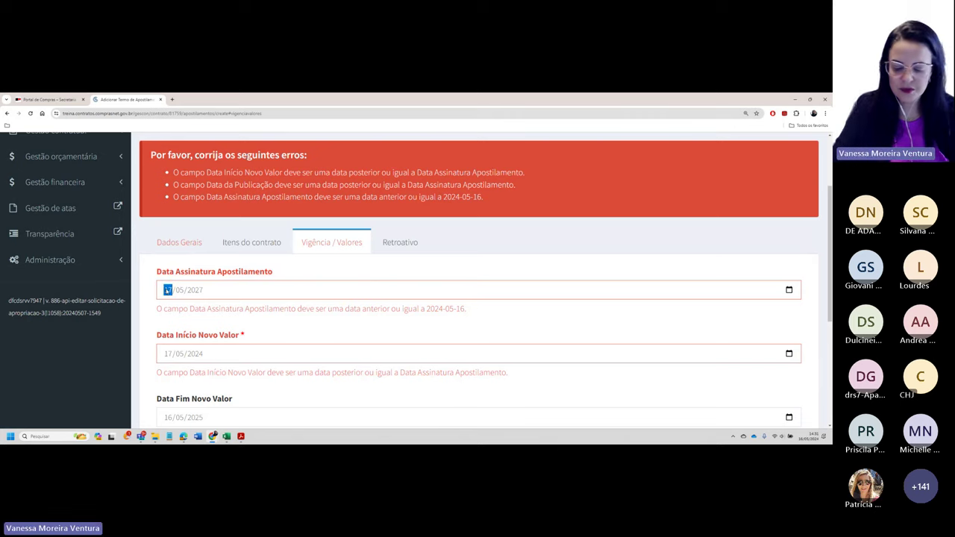
text(16/)
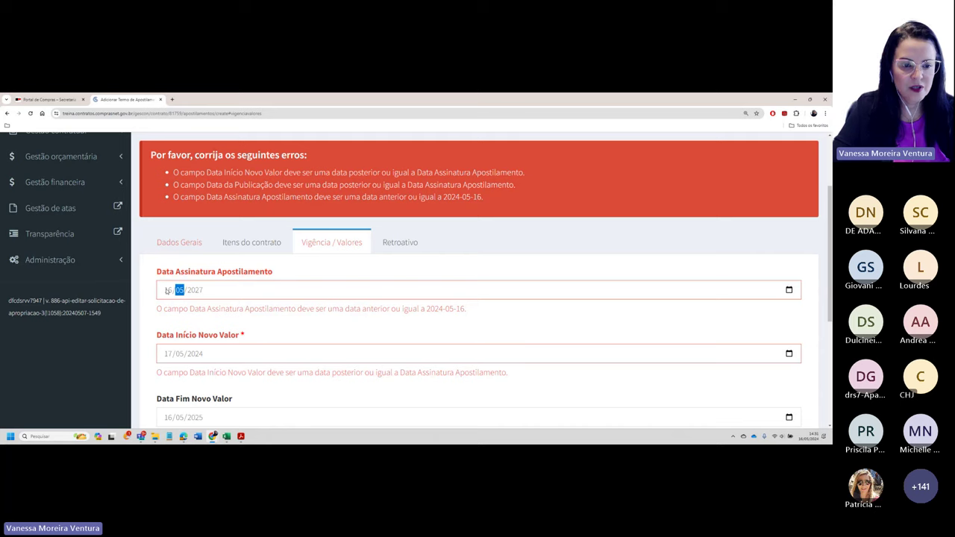
text(05/)
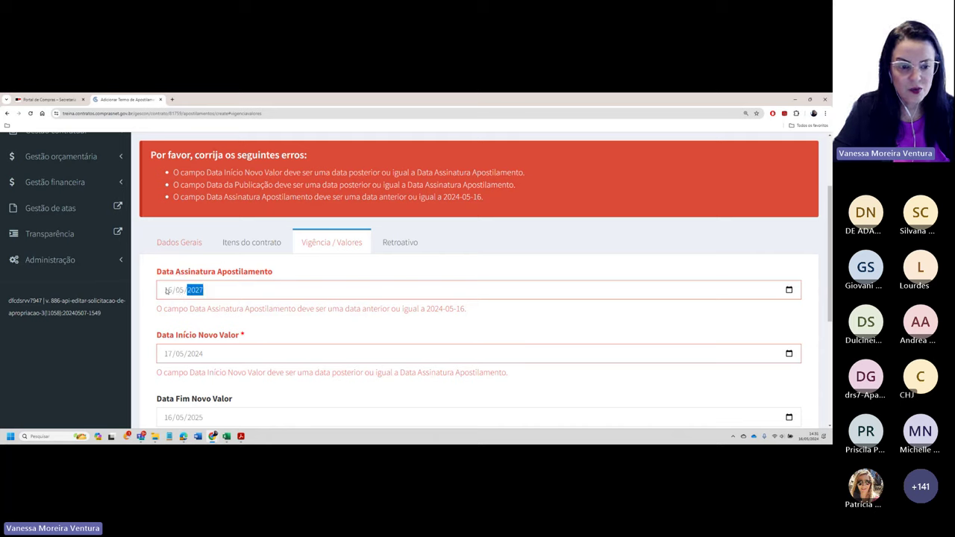
text(2024)
key(Tab)
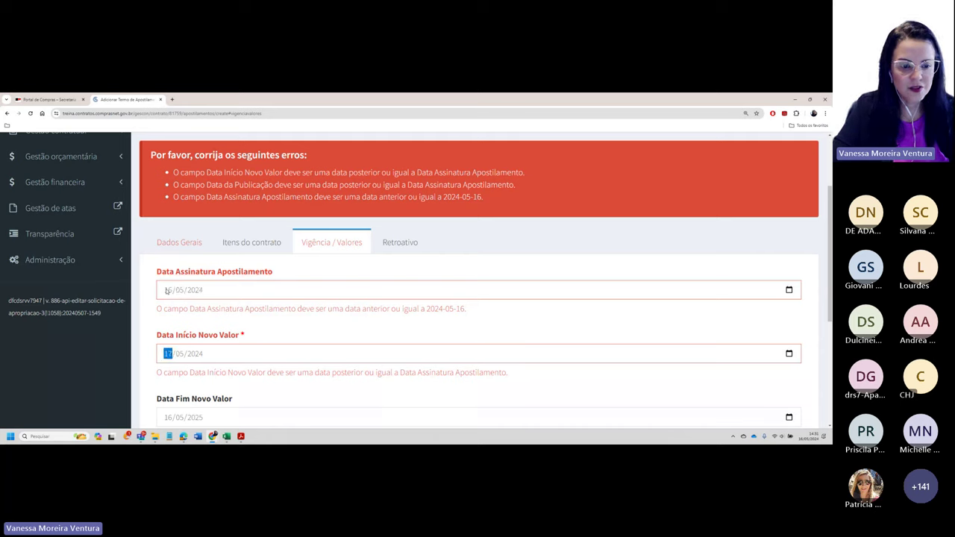
Set the Data Início Novo Valor to 16/05/2025.
text(16/05/2)
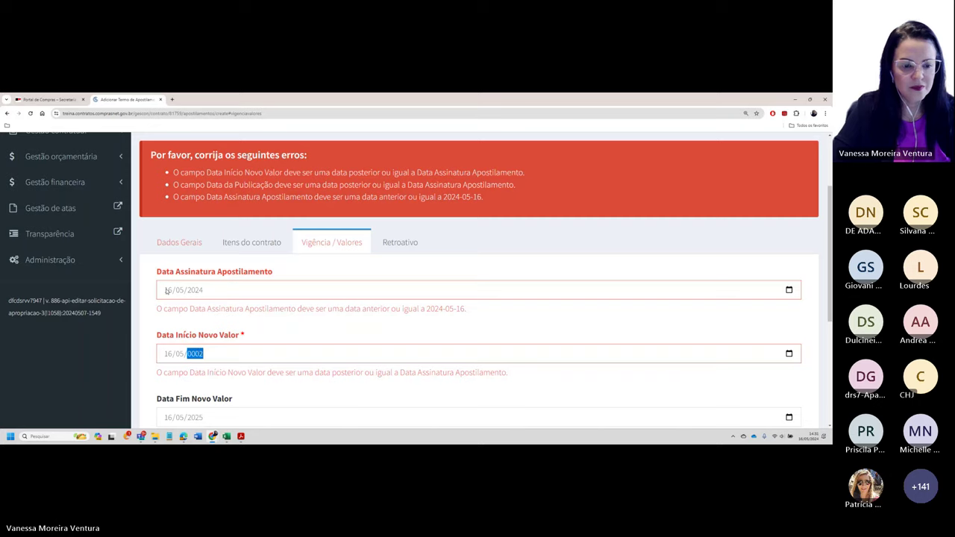
text(024)
scroll(165, 306, down, 3)
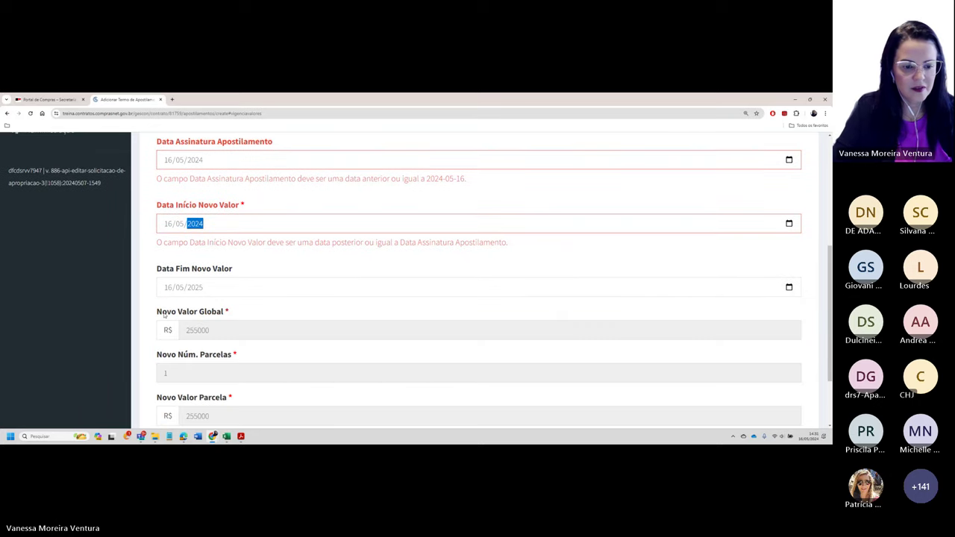
scroll(158, 376, up, 1)
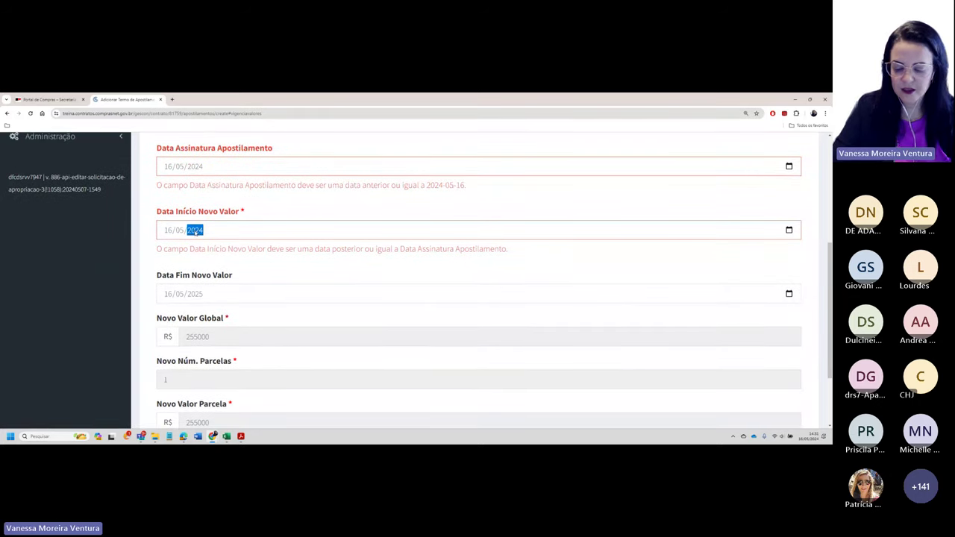
scroll(179, 358, down, 2)
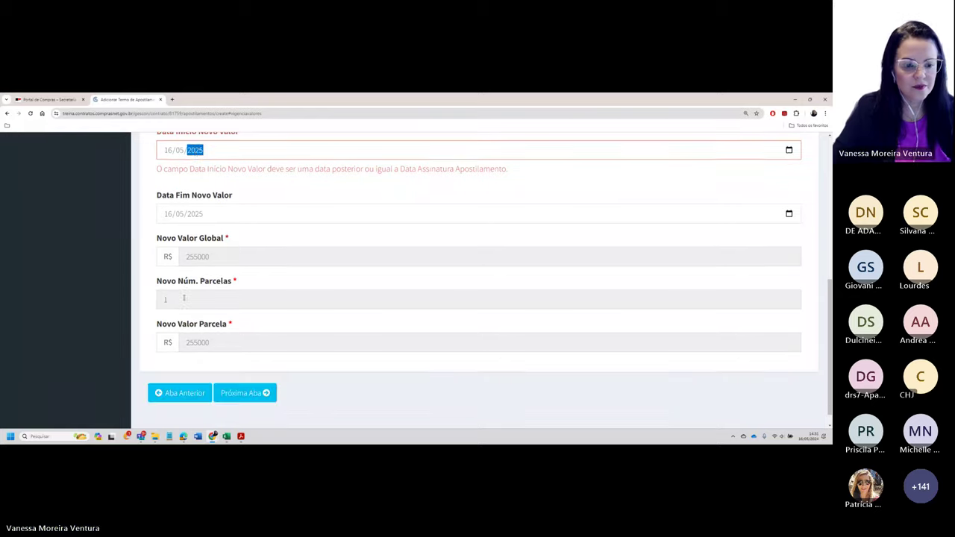
Save the corrected Termo de Apostilamento, keeping Retroativo at Não.
click(246, 375)
scroll(251, 377, down, 4)
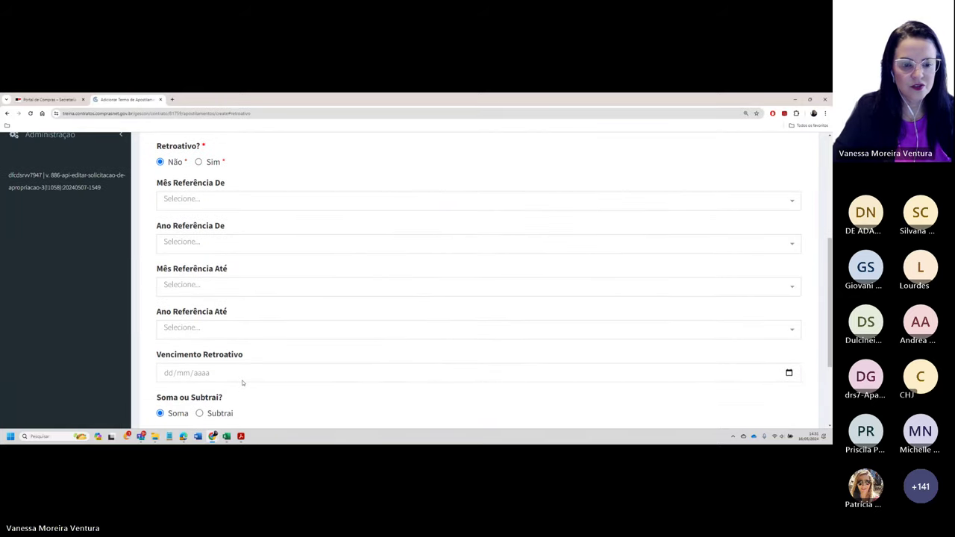
click(252, 374)
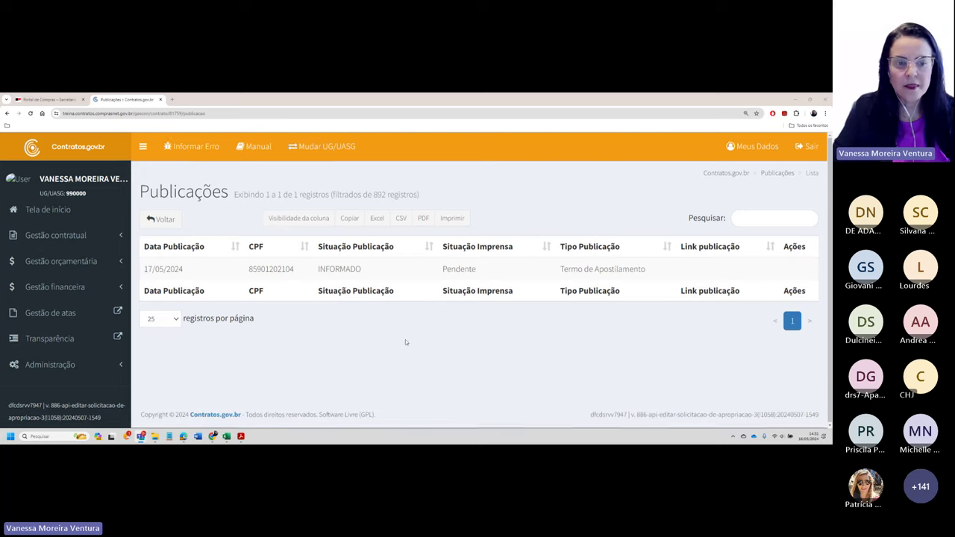
From the Contratos list, open a blank Termo de Rescisão form for contract 00001/2024.
click(120, 240)
click(41, 257)
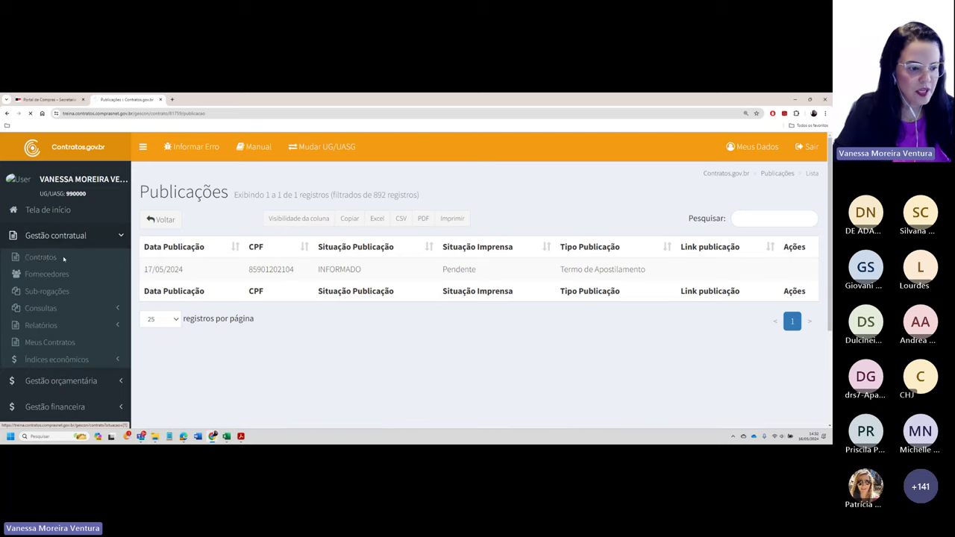
scroll(815, 324, down, 1)
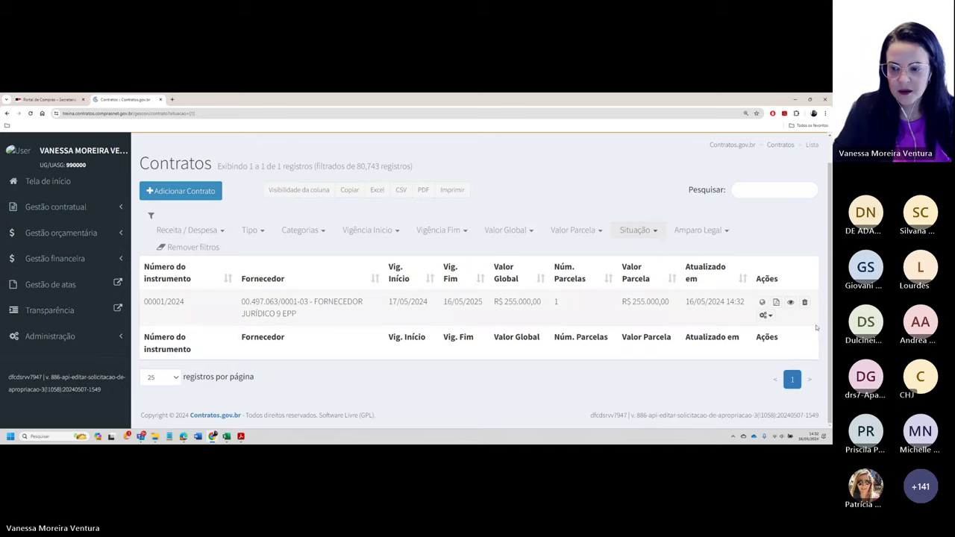
click(765, 314)
scroll(771, 323, down, 2)
scroll(771, 323, down, 1)
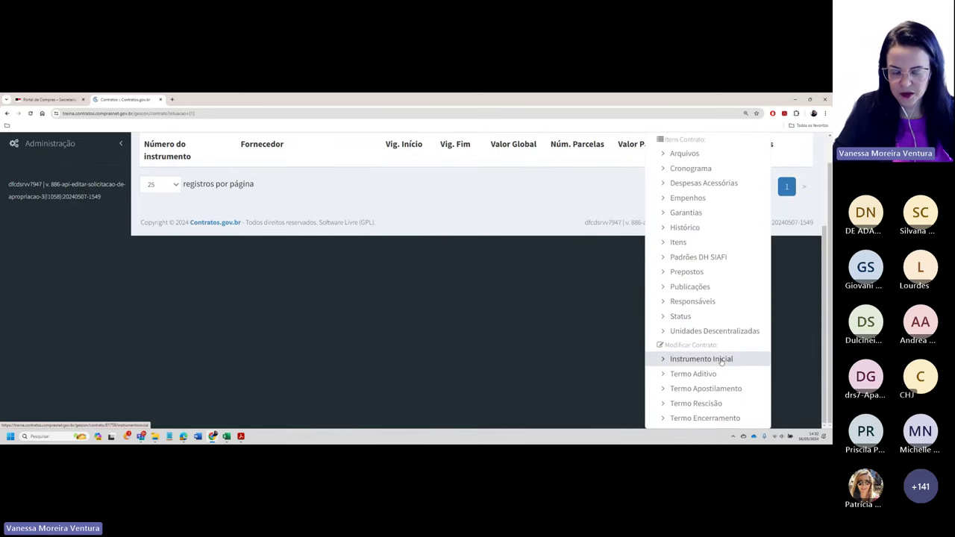
click(695, 404)
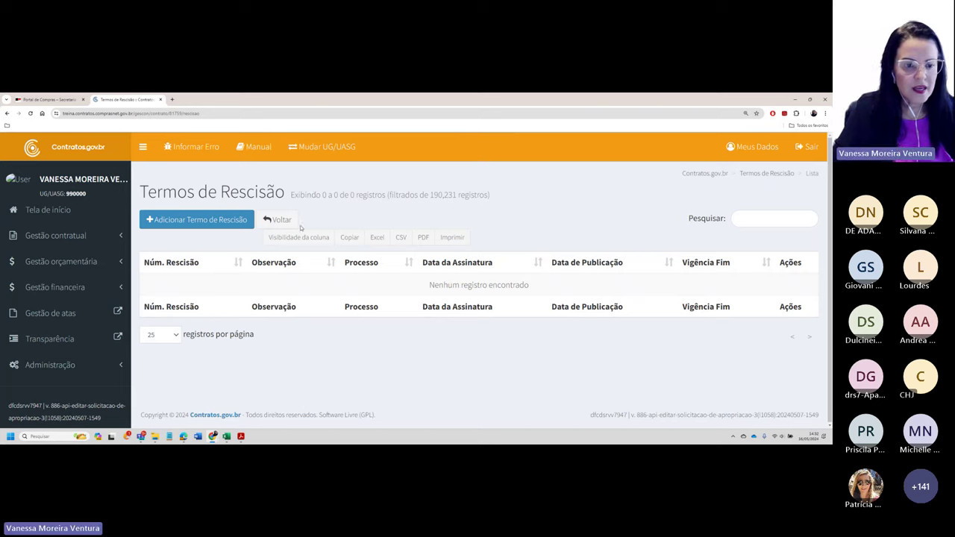
click(196, 220)
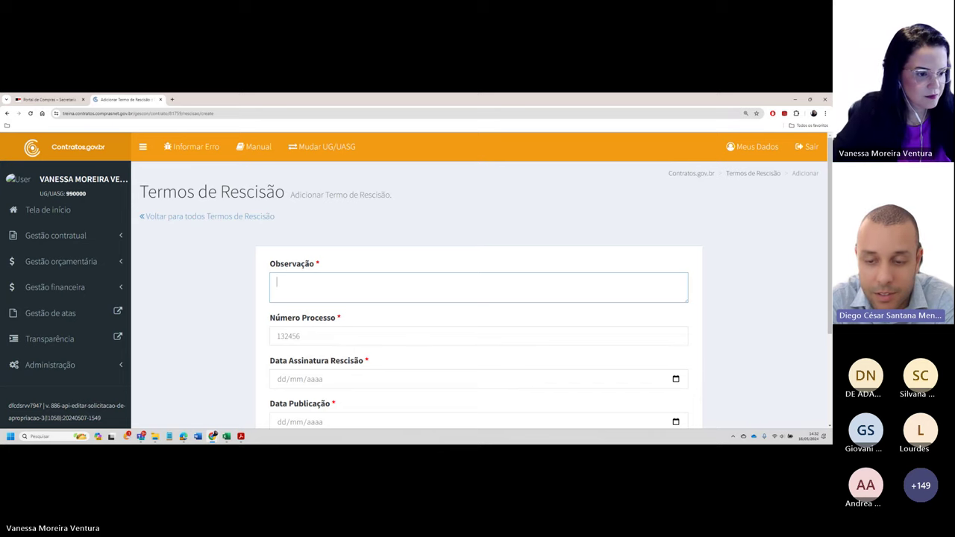
Leave the Termo de Rescisão form unfilled and return to the Contratos list.
key(alt+Tab)
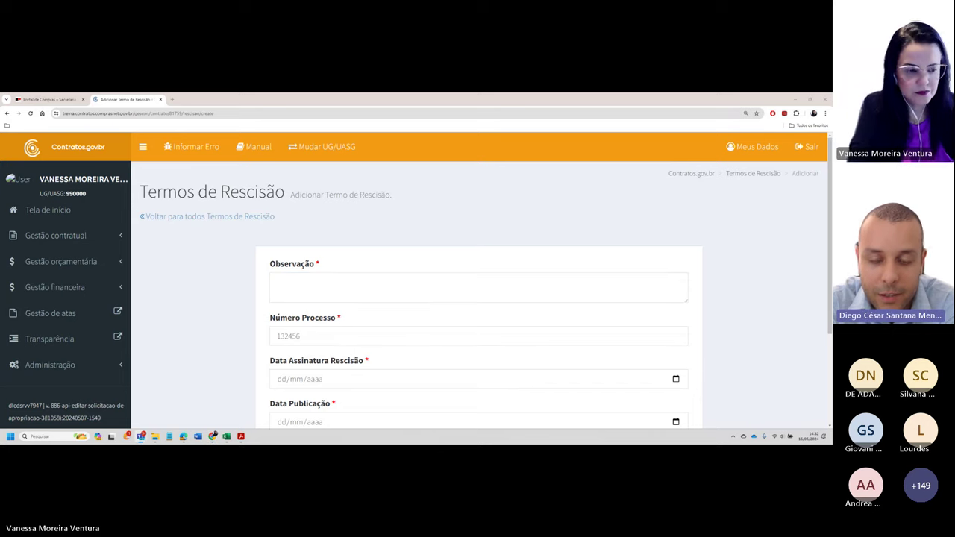
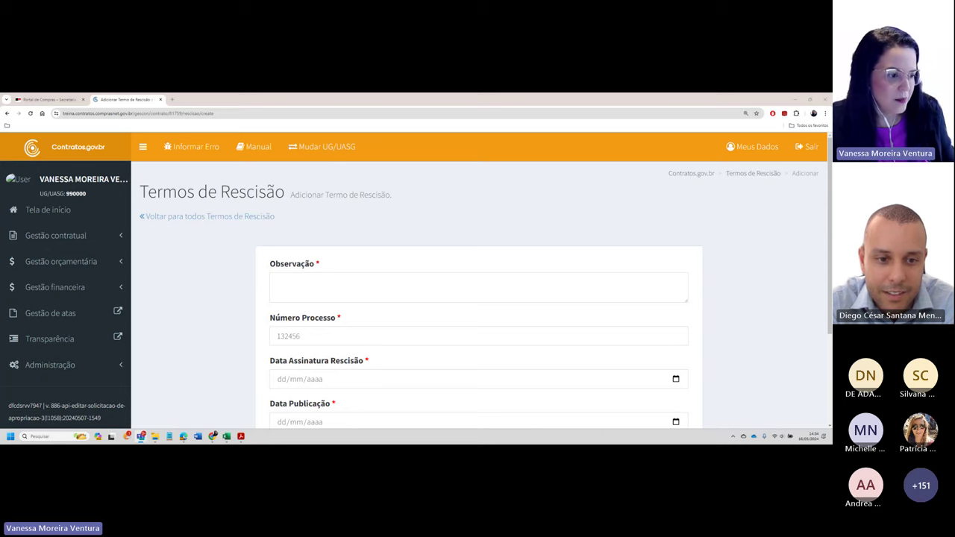
click(75, 235)
click(63, 258)
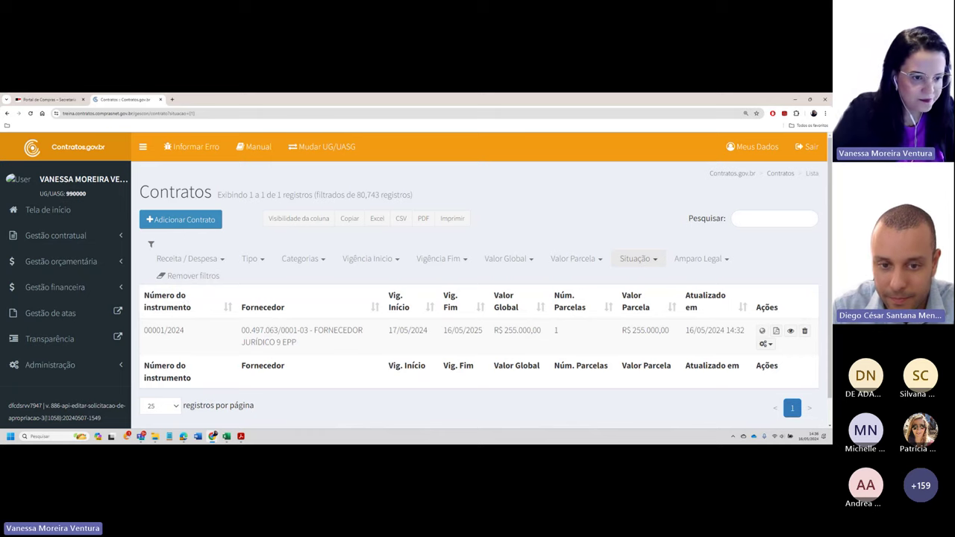
click(120, 237)
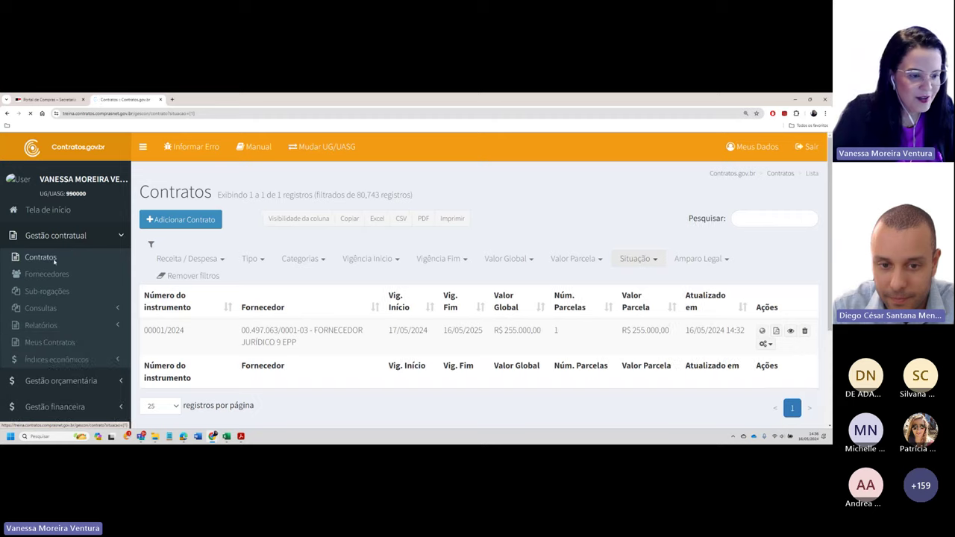
Open the Instrumento Inicial of contract 00001/2024 for editing and show its Itens do contrato.
click(43, 255)
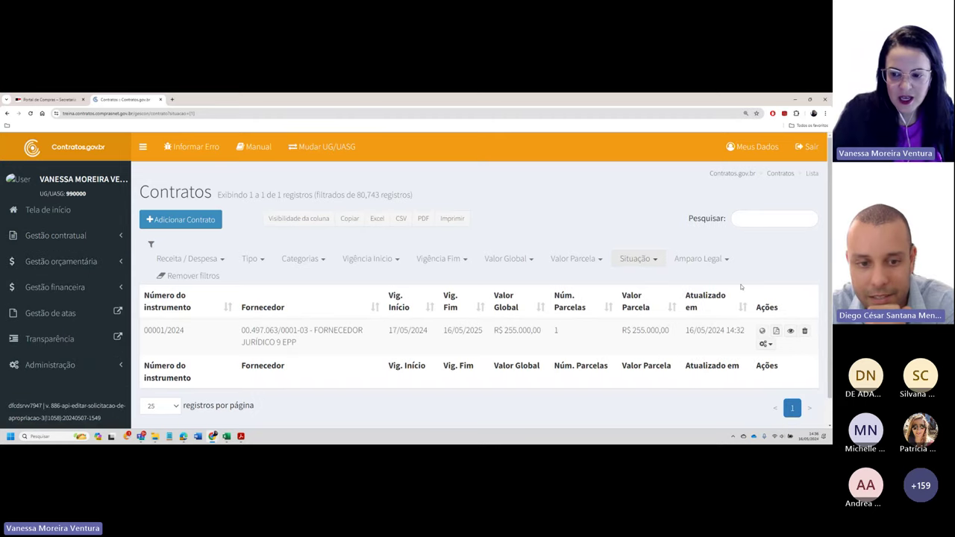
click(766, 344)
scroll(693, 358, down, 3)
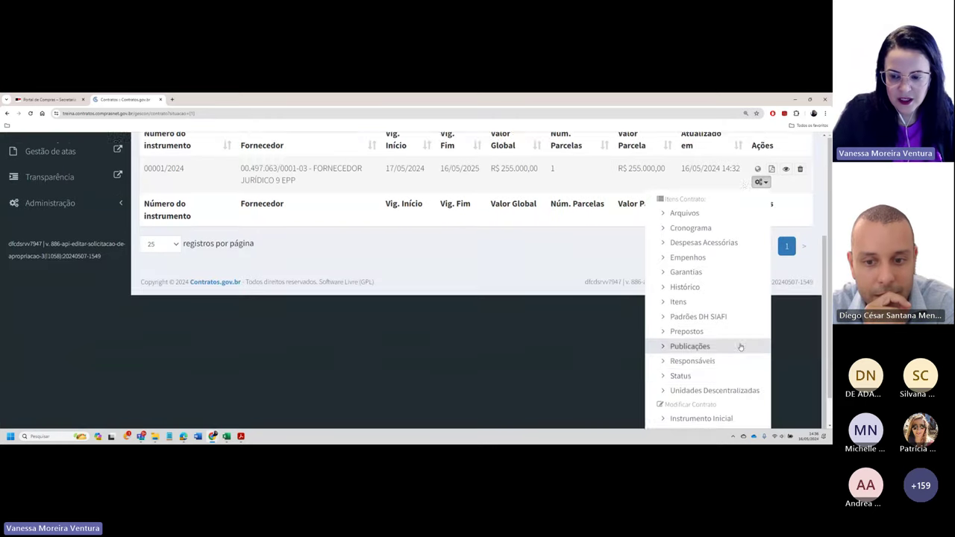
click(692, 388)
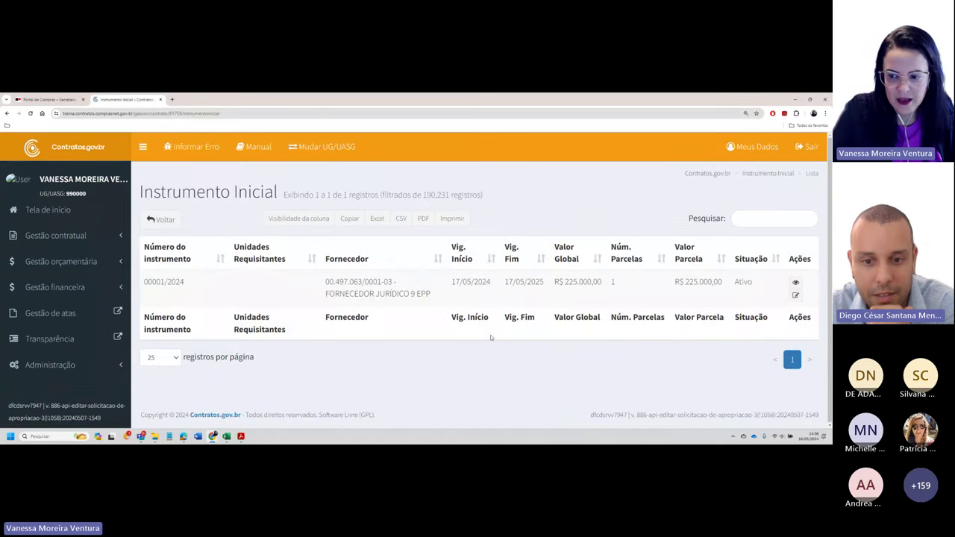
click(796, 295)
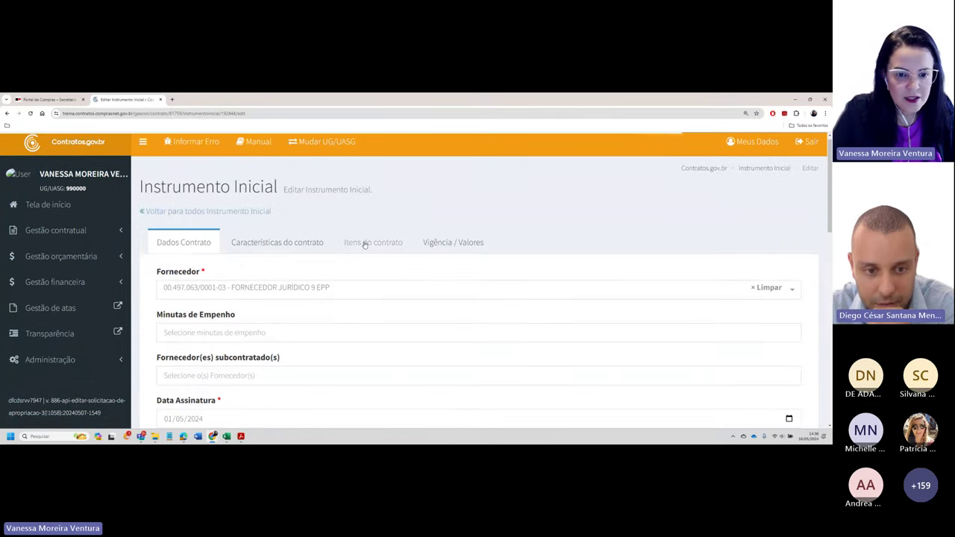
click(366, 243)
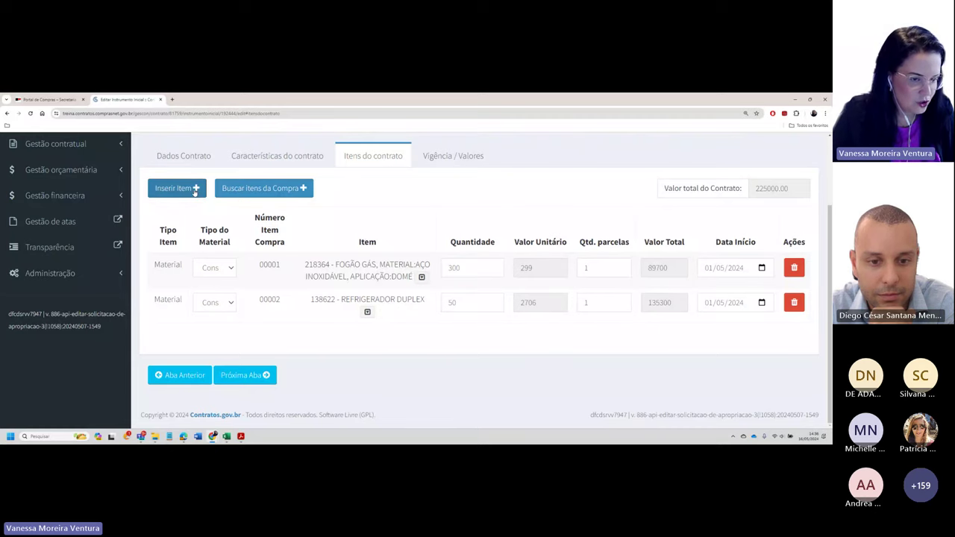
Start a new contract item of type Material, Consumo, with item 19 - JAPONA and Número Item Compra 00003.
click(196, 189)
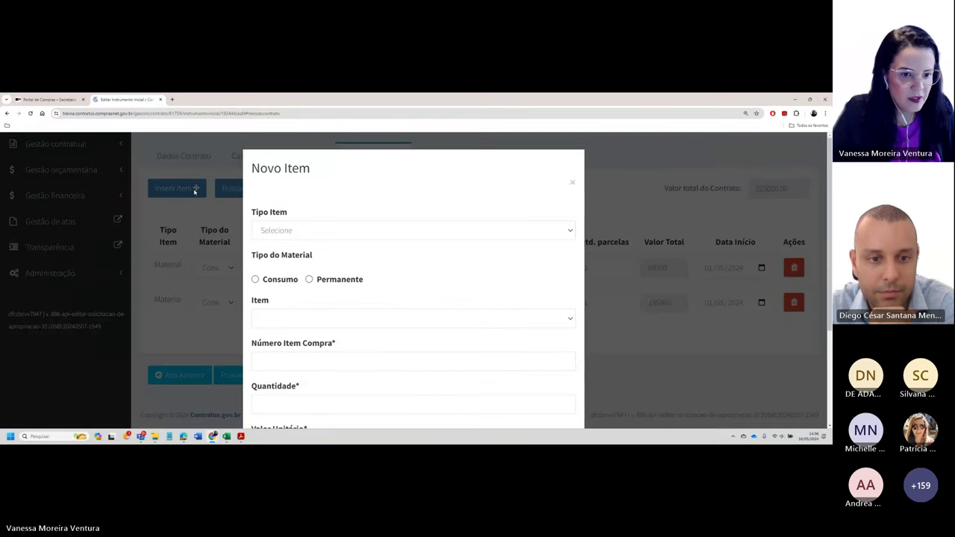
click(289, 232)
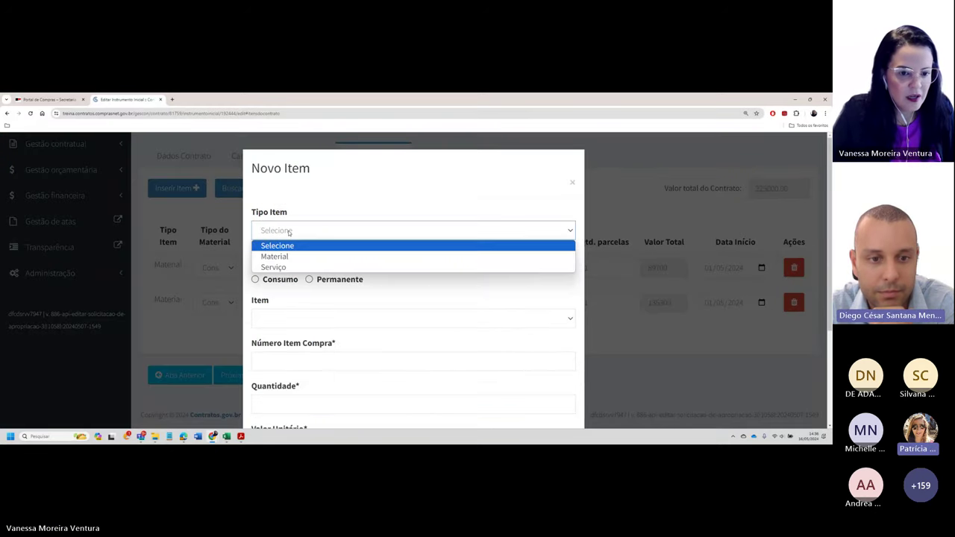
click(275, 255)
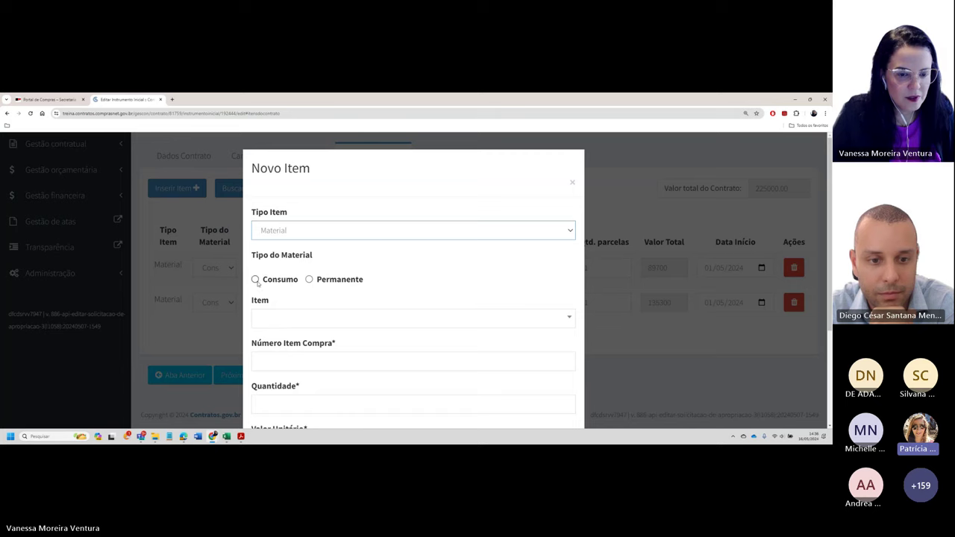
click(255, 280)
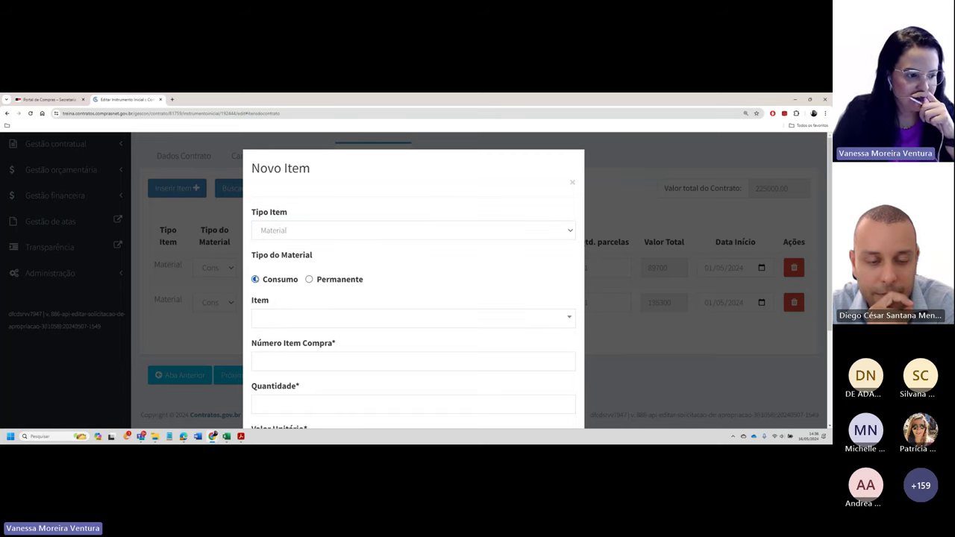
click(291, 320)
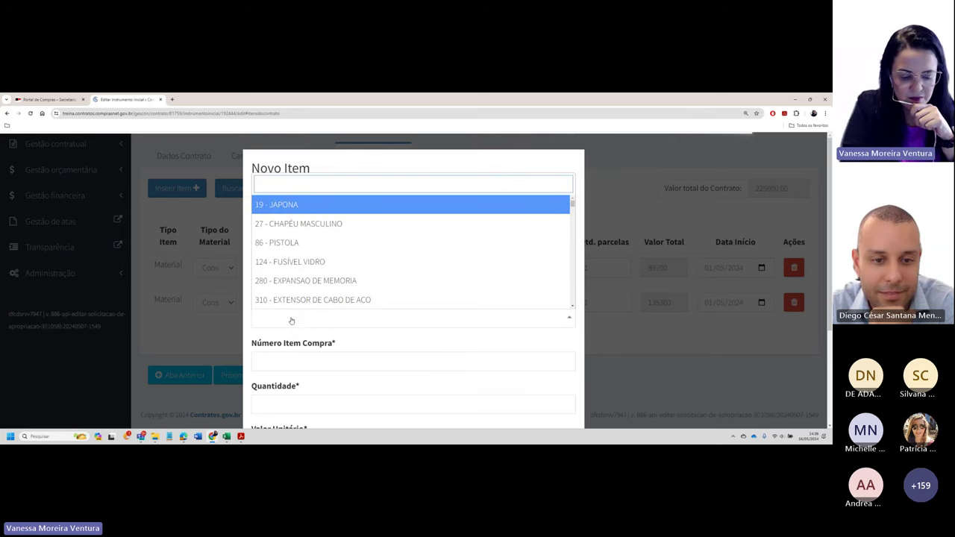
click(288, 206)
click(281, 367)
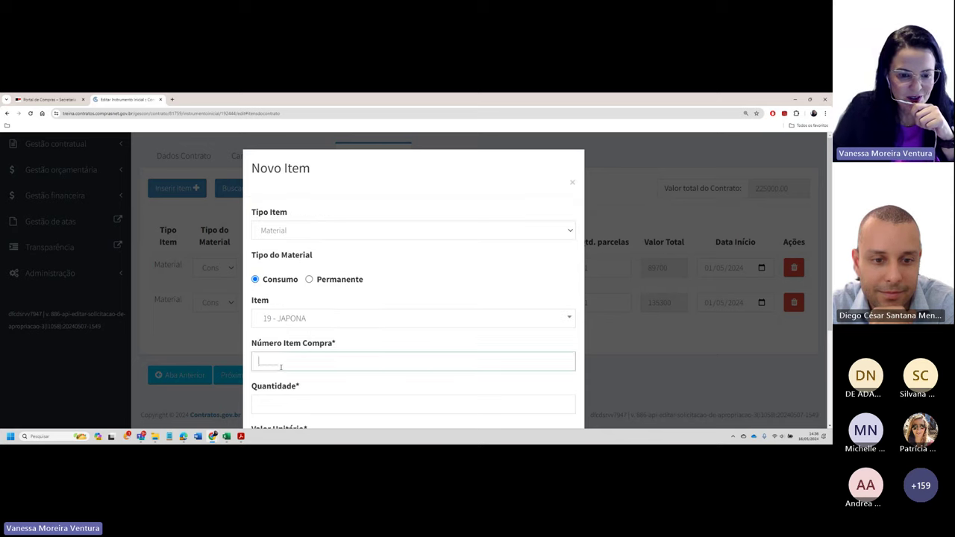
text(00003)
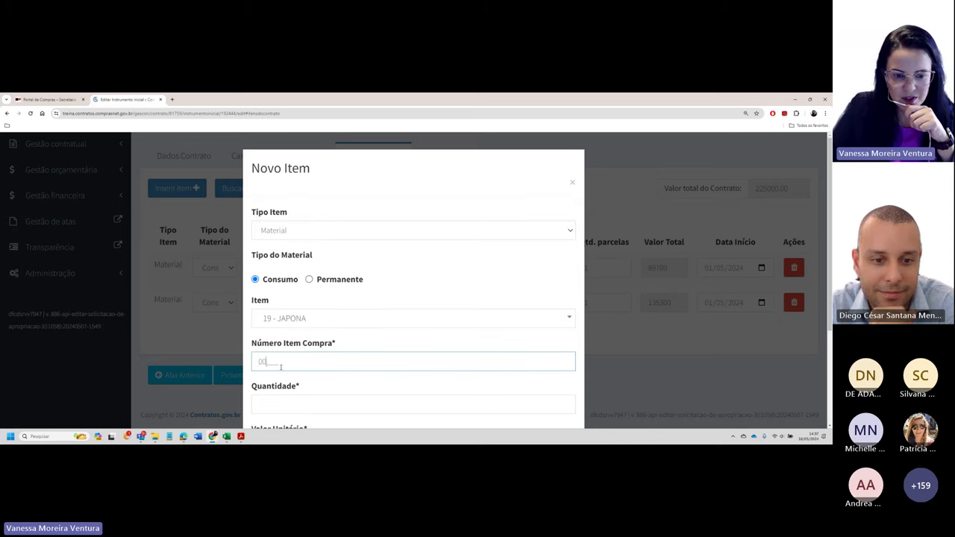
Set the new item's Quantidade to 0.
click(304, 404)
scroll(303, 404, down, 3)
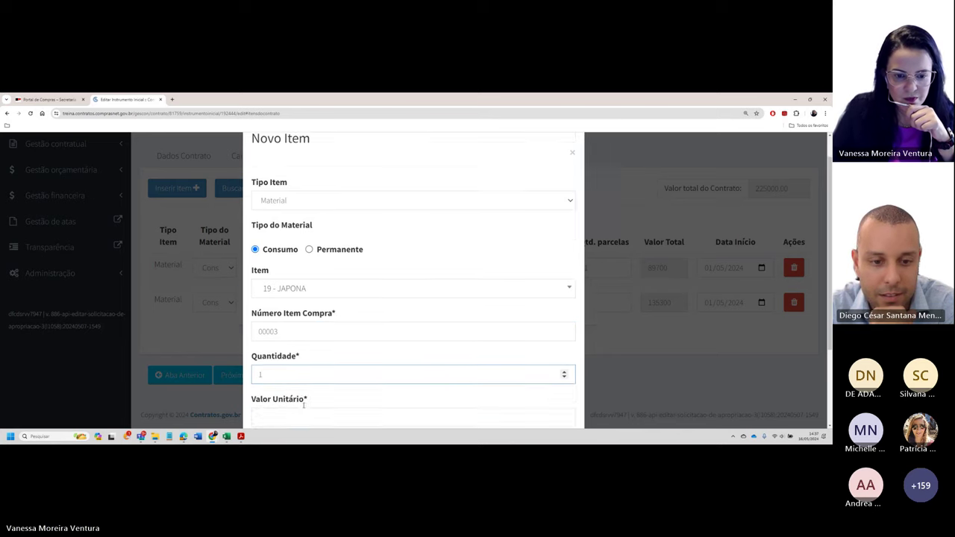
click(298, 316)
click(275, 273)
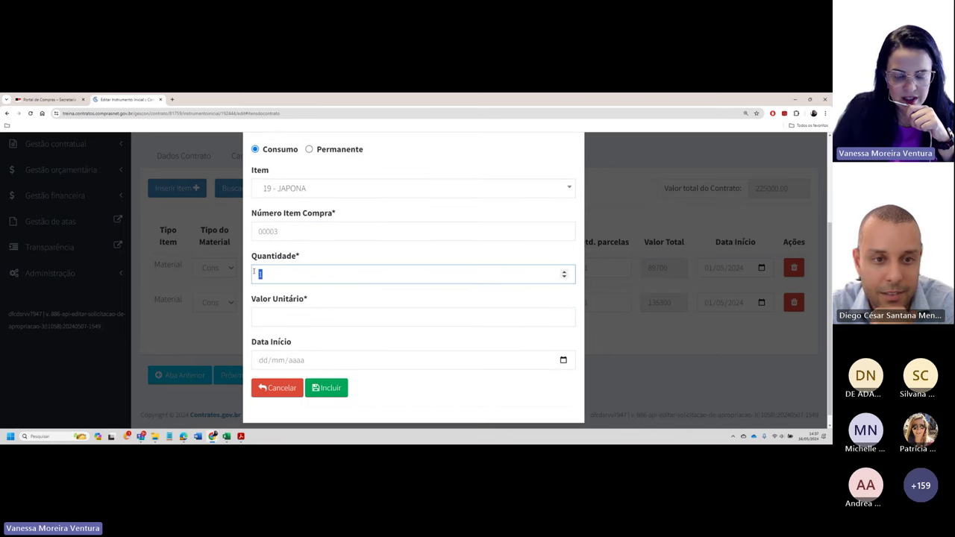
key(BackSpace)
Set the new item's Valor Unitário to 500,00 and include it in the contract, leaving Data Início blank.
click(270, 317)
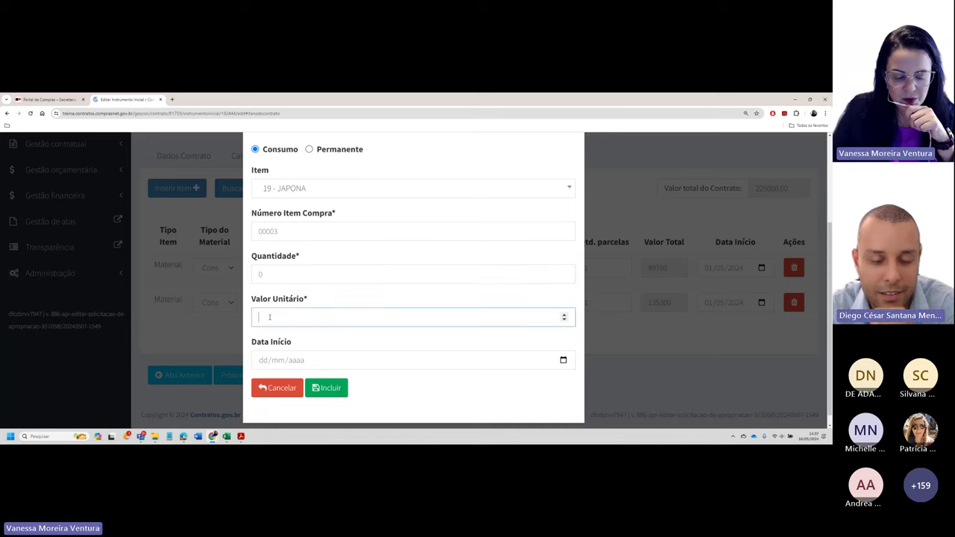
text(000)
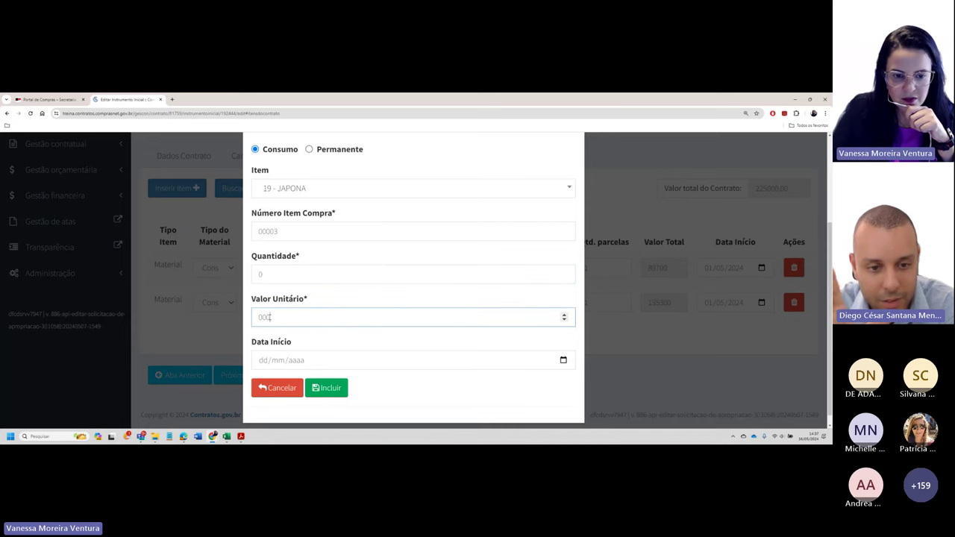
key(BackSpace)
key(BackSpace)
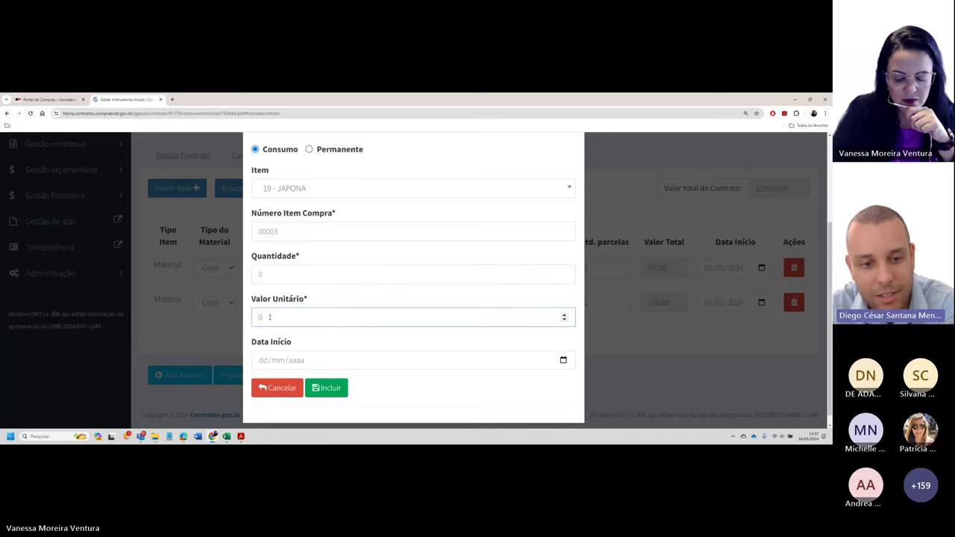
text(,0)
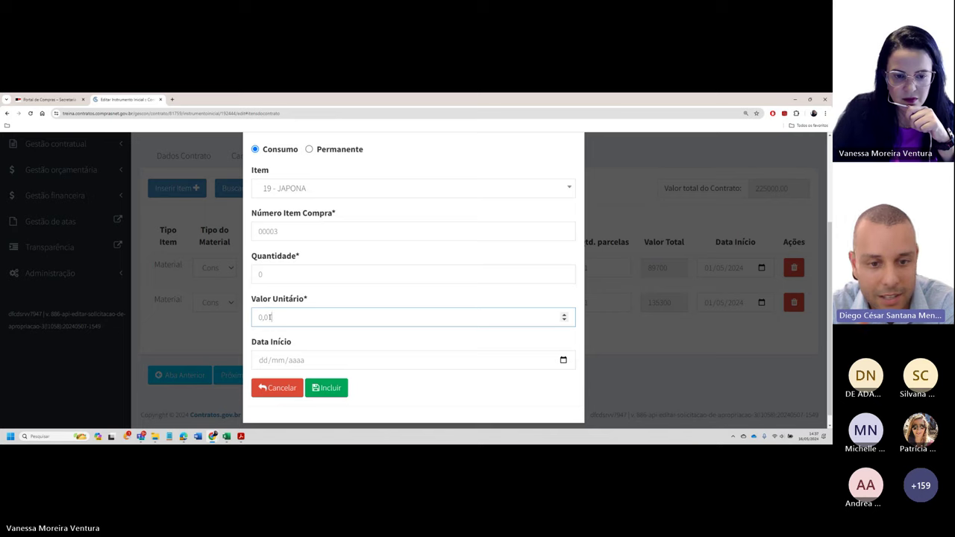
text(1)
drag(275, 317, 239, 317)
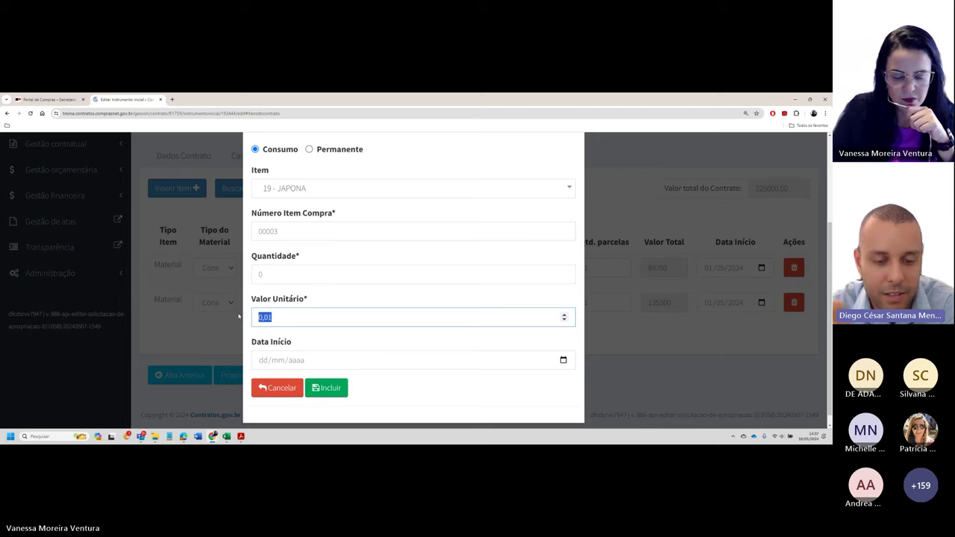
text(500,00)
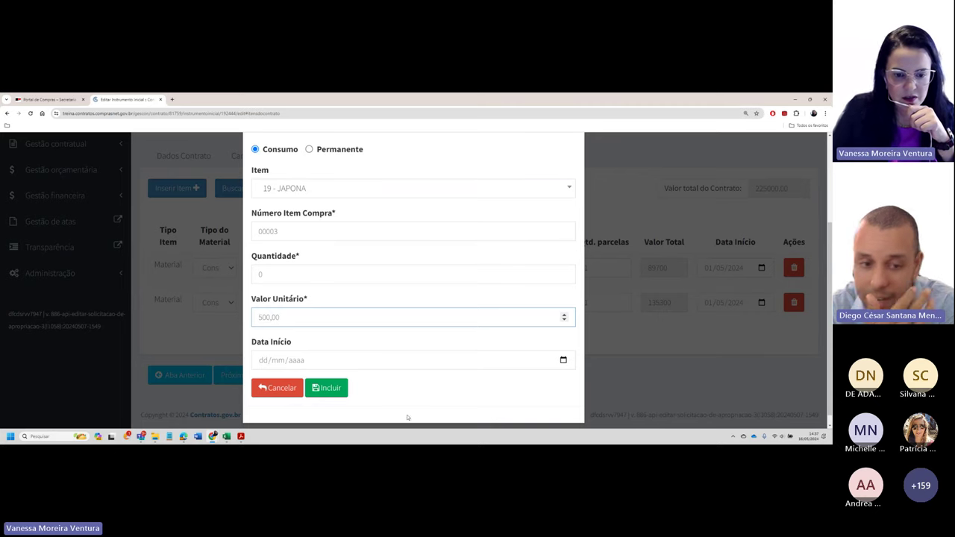
click(320, 384)
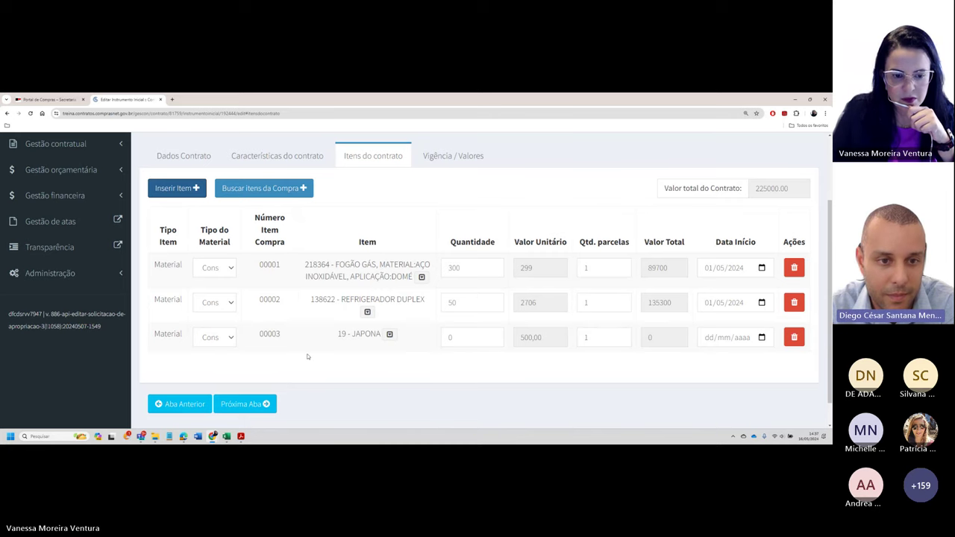
Try to save the Instrumento Inicial with item 00003 at quantity 0.
click(246, 403)
scroll(252, 396, down, 2)
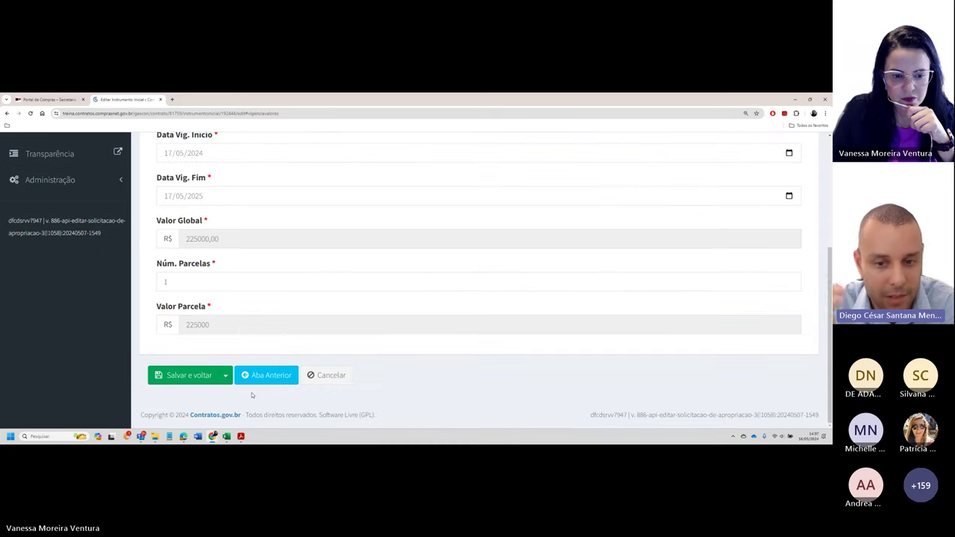
click(192, 379)
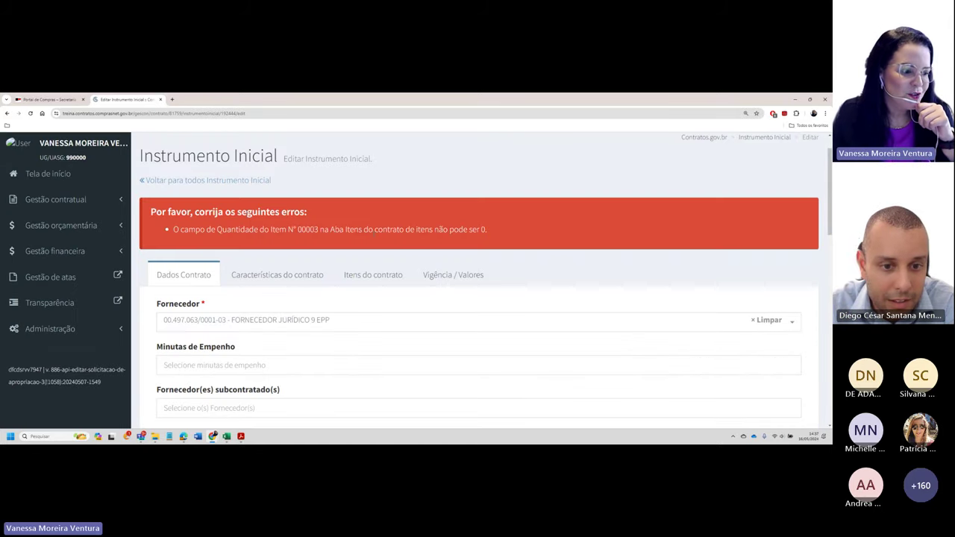
Set the Quantidade of item 00003 (JAPONA) to 1 and save the Instrumento Inicial.
click(377, 274)
click(460, 314)
text(1)
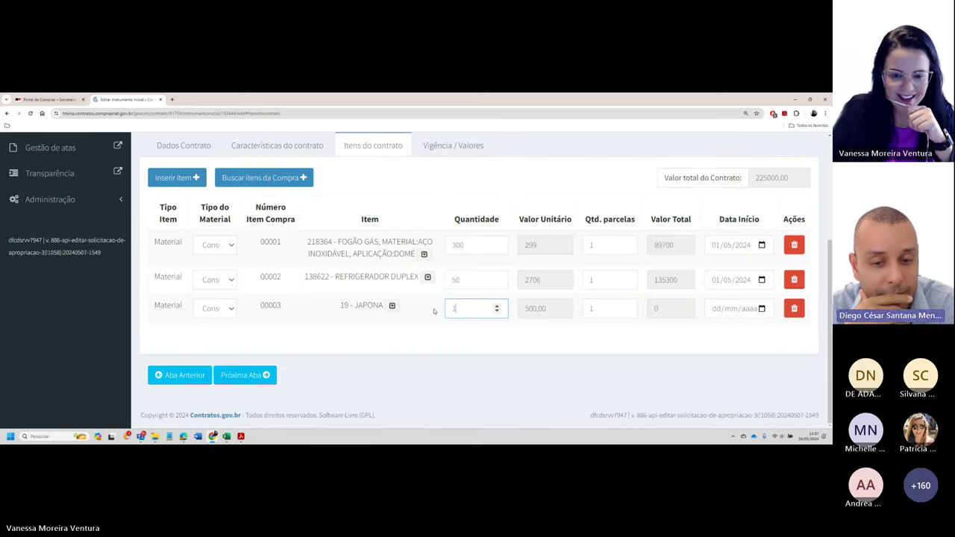
click(245, 376)
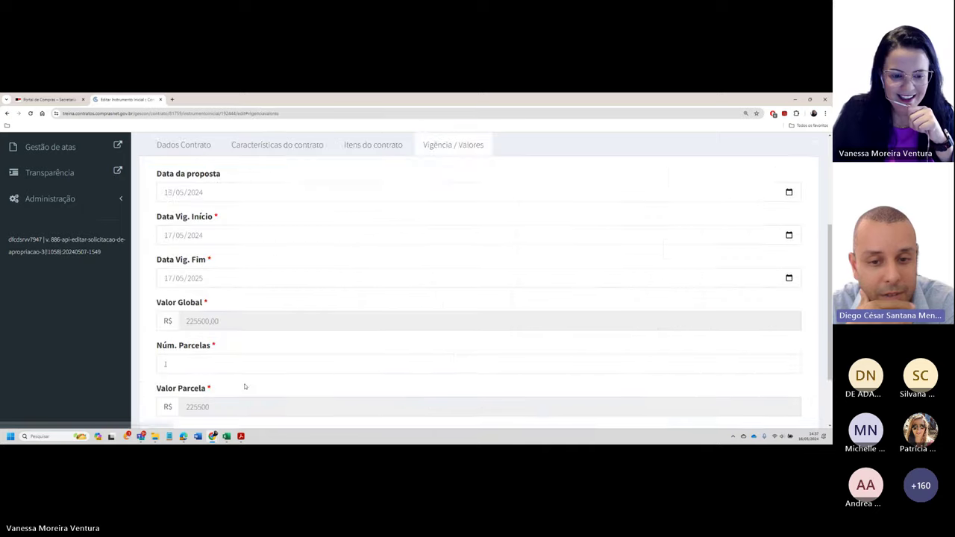
scroll(245, 386, down, 1)
click(190, 375)
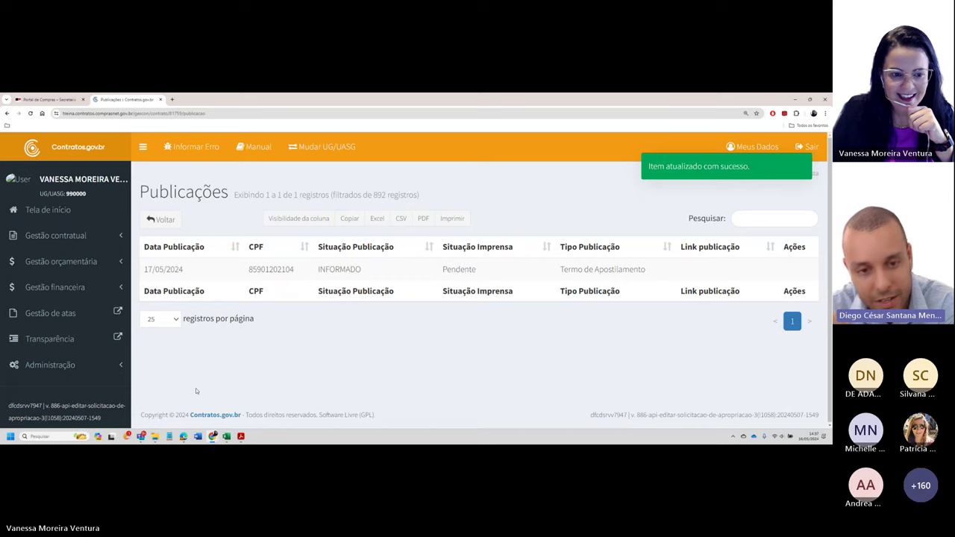
From the Contratos list, open Termo Aditivo 00001/2024 of contract 00001/2024 for editing.
click(121, 238)
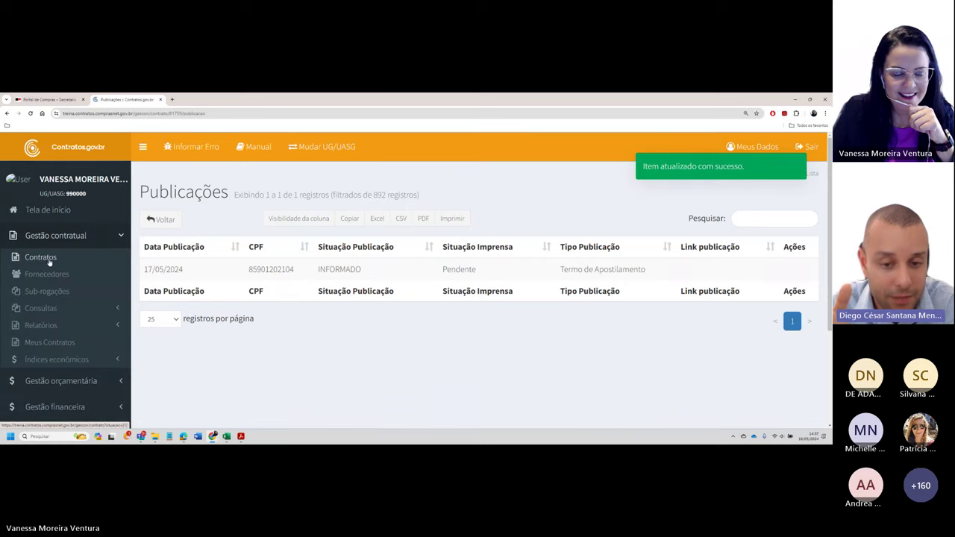
click(46, 258)
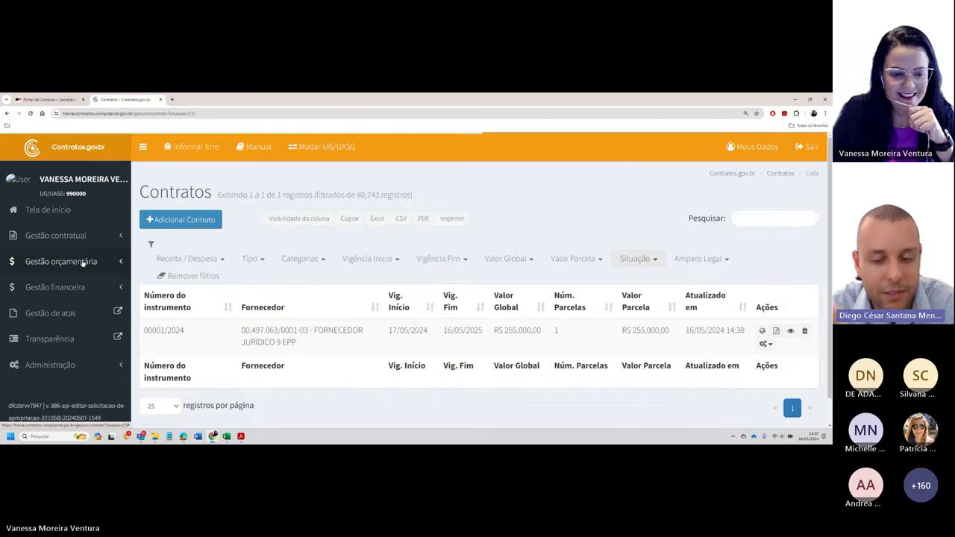
click(766, 343)
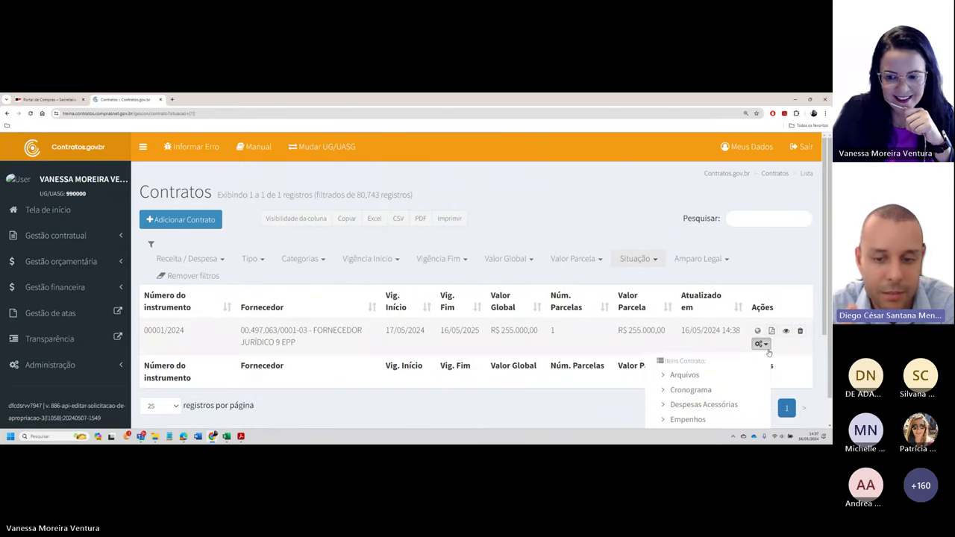
scroll(738, 365, down, 5)
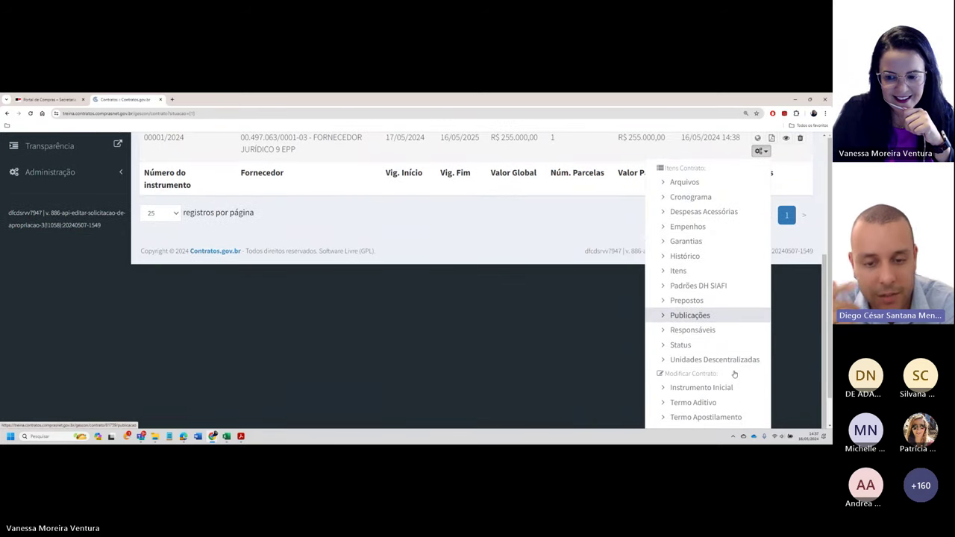
click(697, 402)
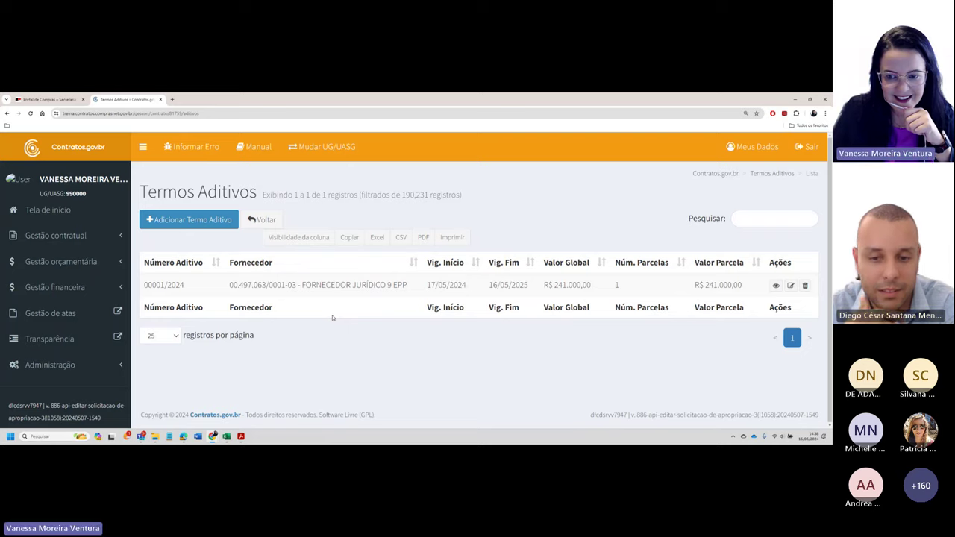
click(791, 285)
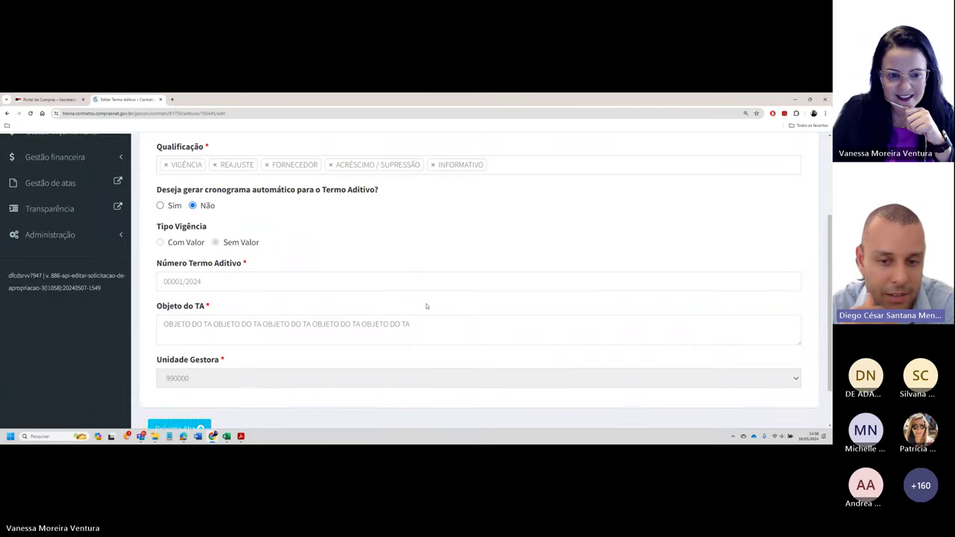
Examine the Itens do contrato of the Termo Aditivo to check whether the newly added item is included.
click(319, 177)
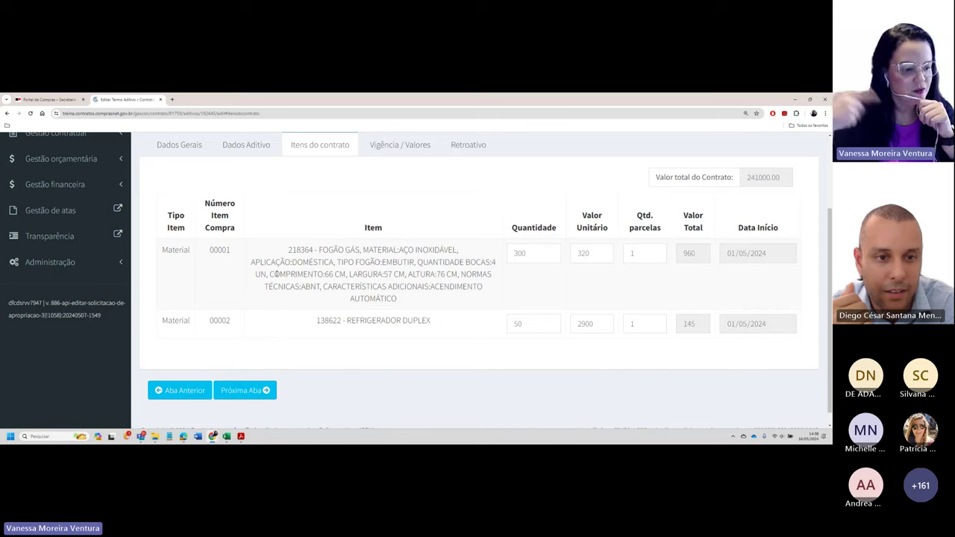
click(513, 253)
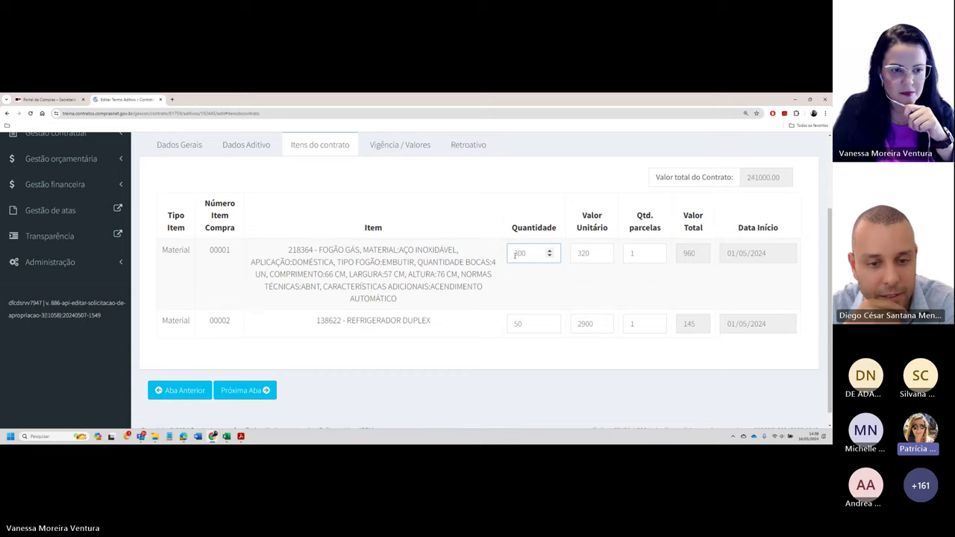
scroll(162, 234, up, 3)
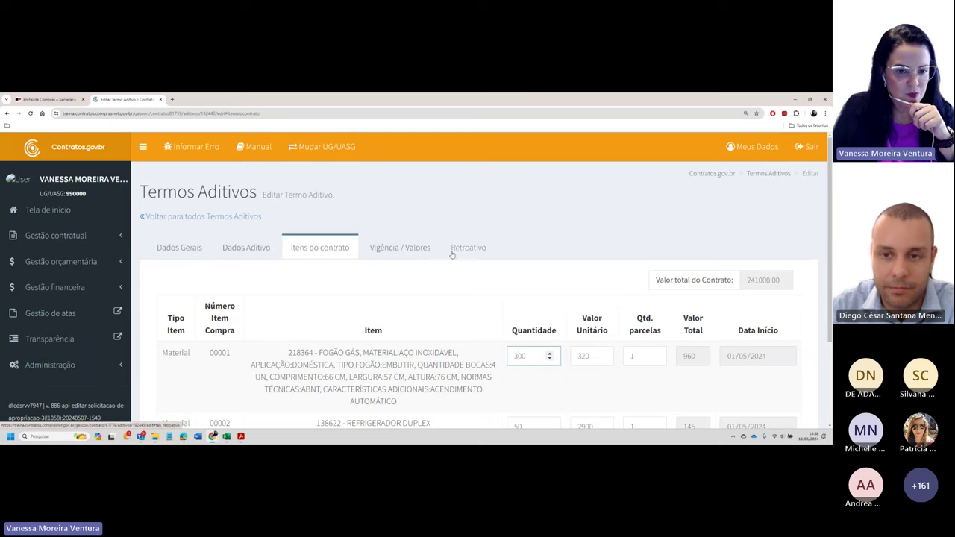
Review the supplier, signature date, publication date and complementary information in the Termo Aditivo's Dados Aditivo section.
click(246, 248)
scroll(246, 276, up, 2)
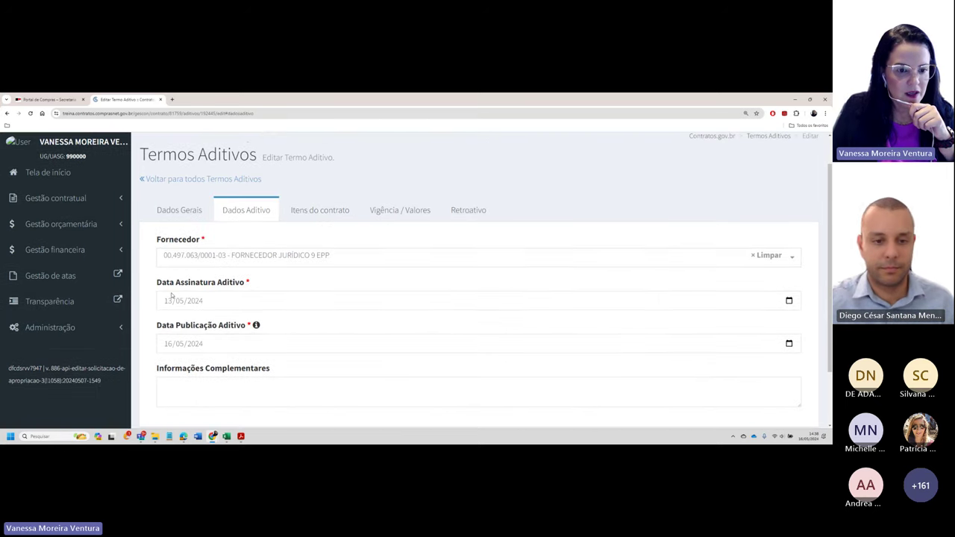
click(235, 294)
click(235, 294)
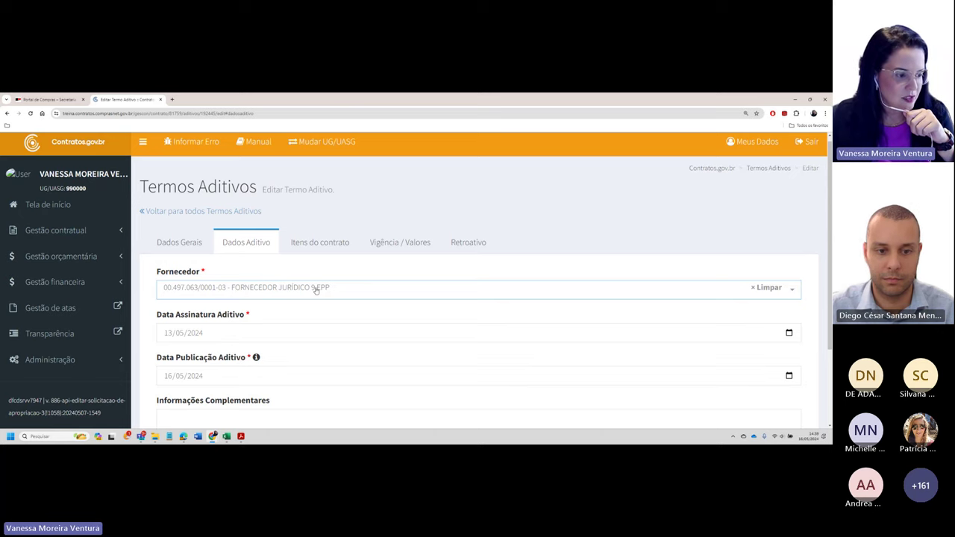
scroll(316, 291, down, 2)
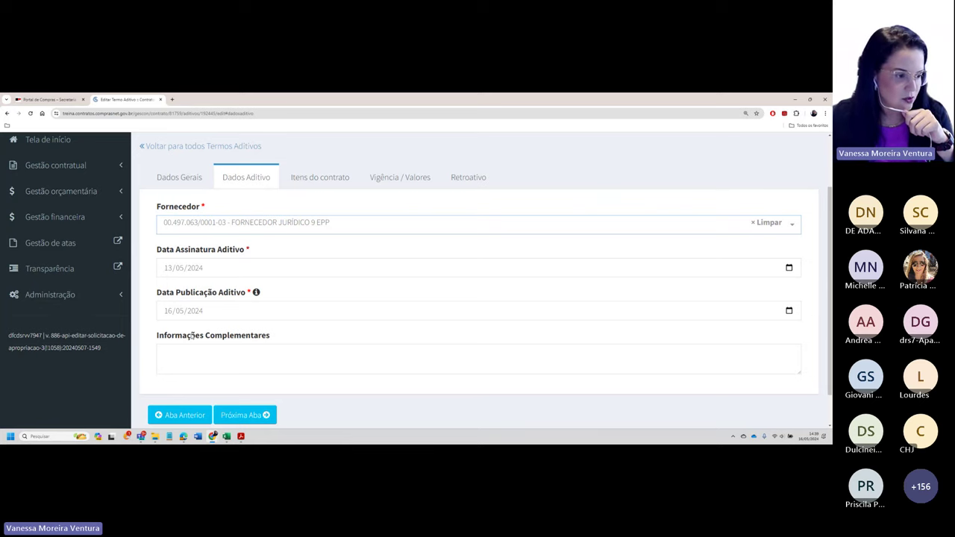
scroll(202, 329, up, 1)
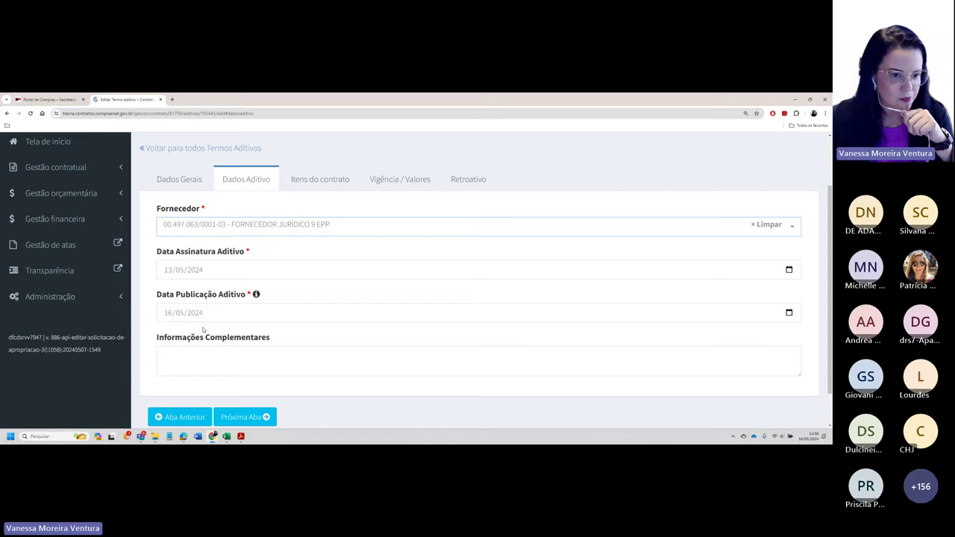
scroll(202, 329, up, 2)
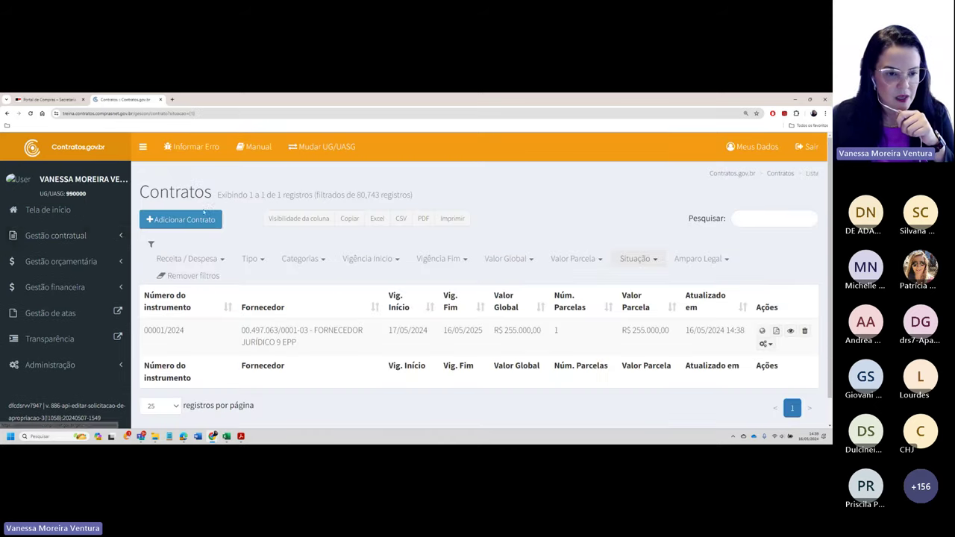
From the Contratos list, open a new Termo de Rescisão for contract 00001/2024 to review its fields, and cancel it.
click(60, 236)
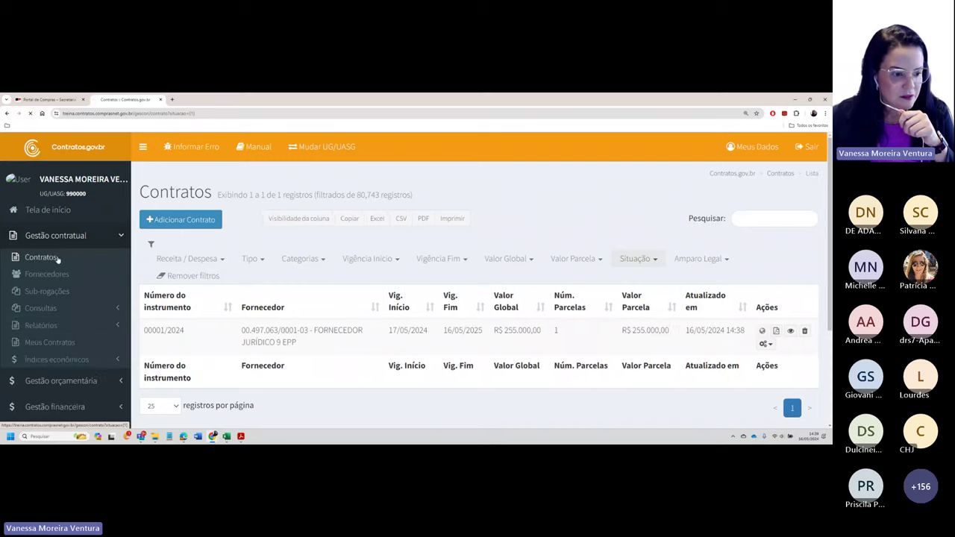
click(45, 257)
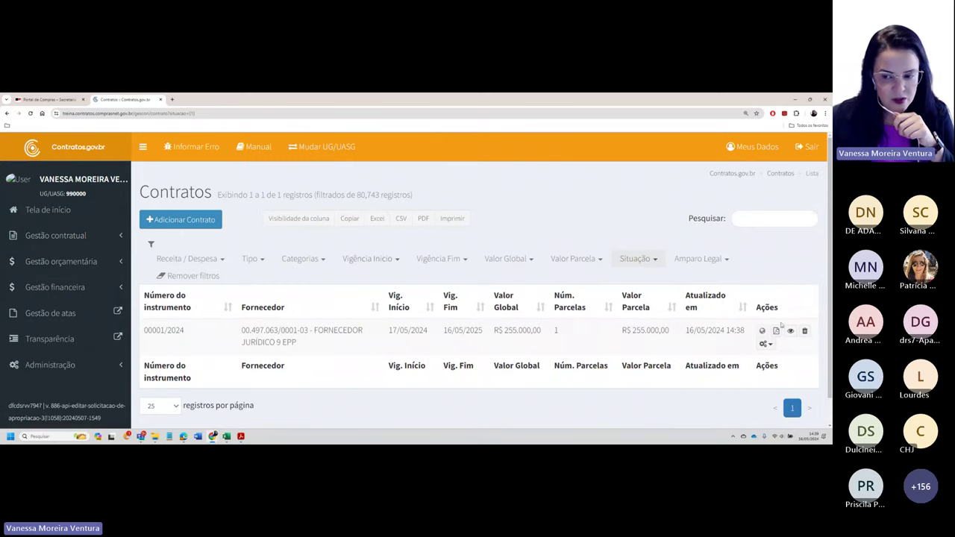
click(768, 345)
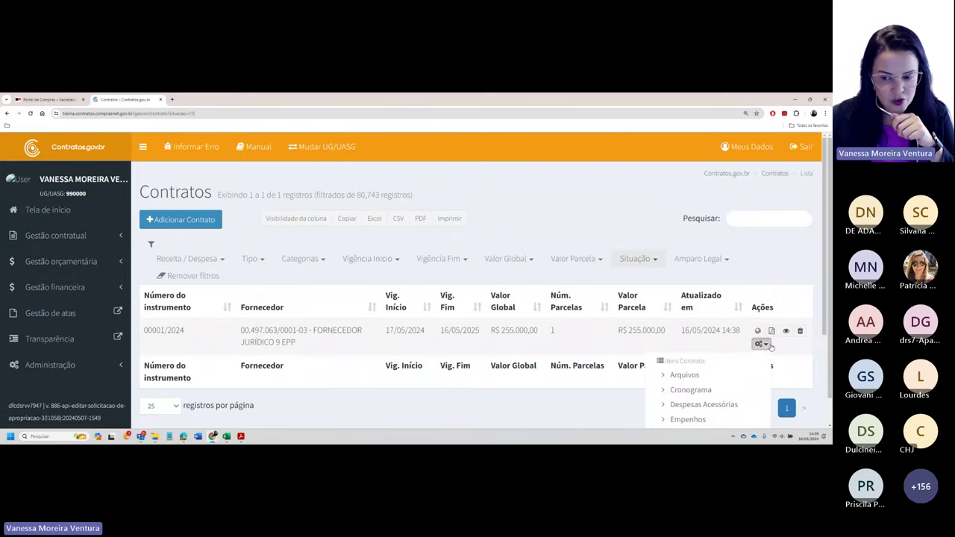
scroll(709, 373, down, 3)
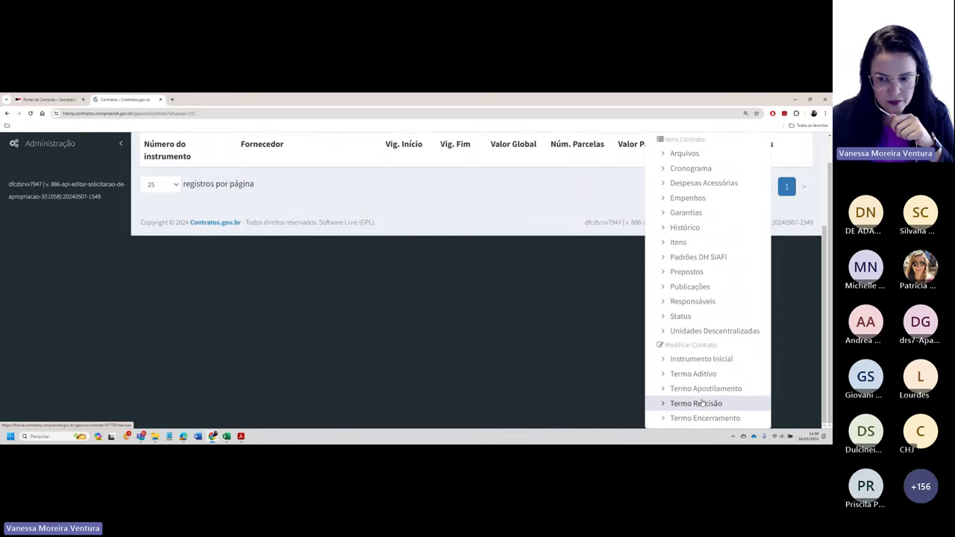
click(701, 403)
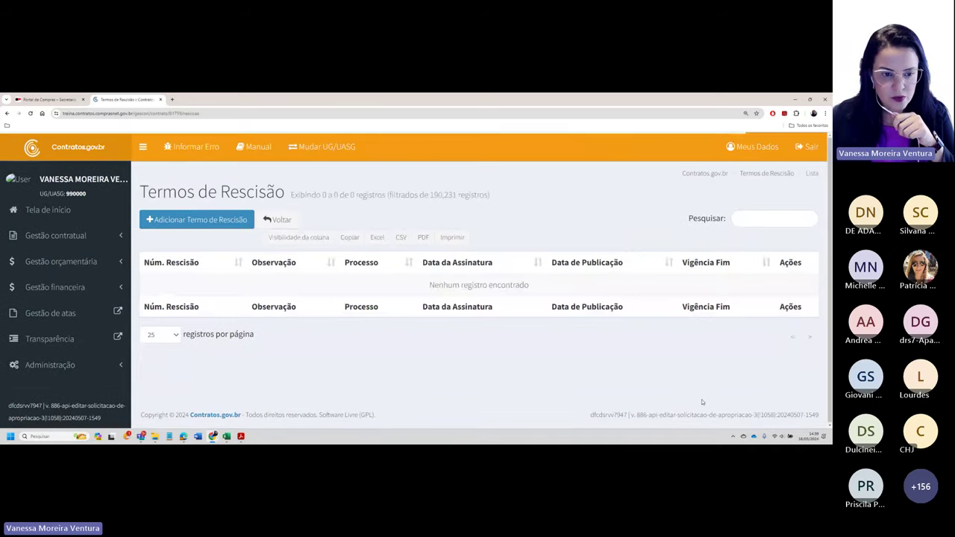
click(165, 220)
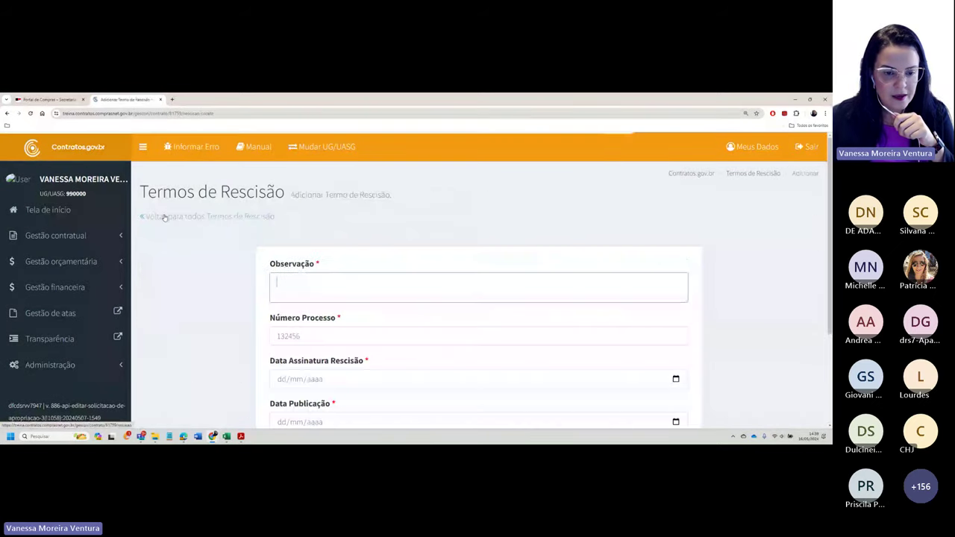
scroll(165, 218, down, 2)
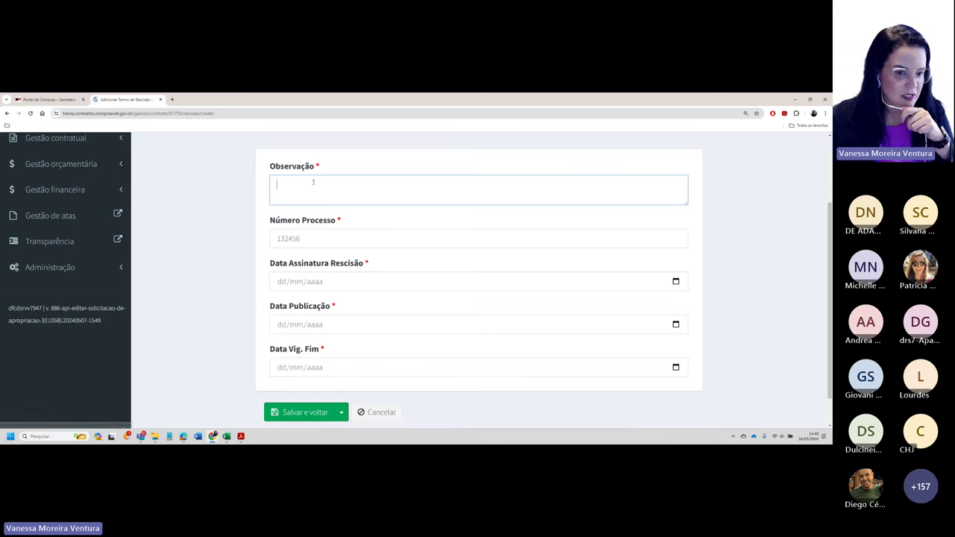
click(375, 412)
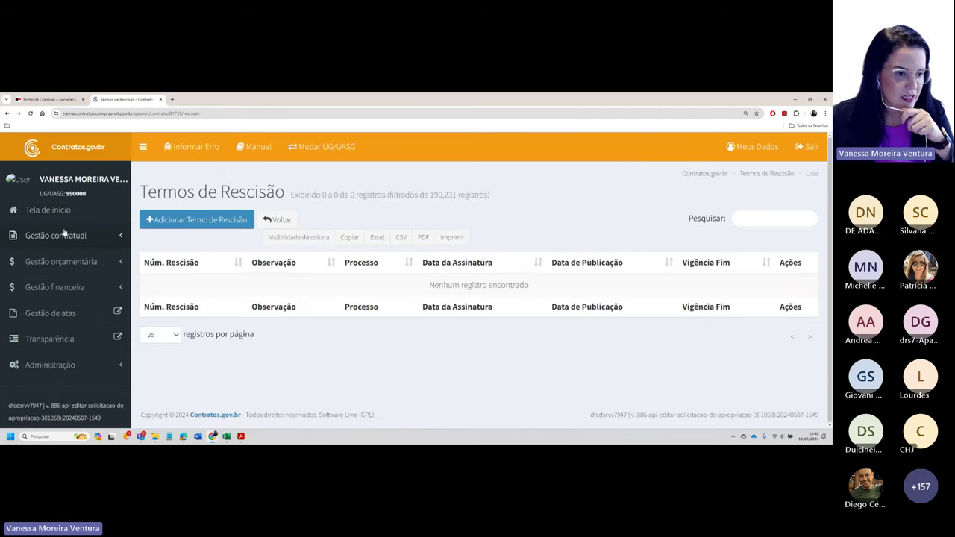
Return to the Contratos list and view the options of the Situação filter without changing it.
click(120, 239)
click(62, 261)
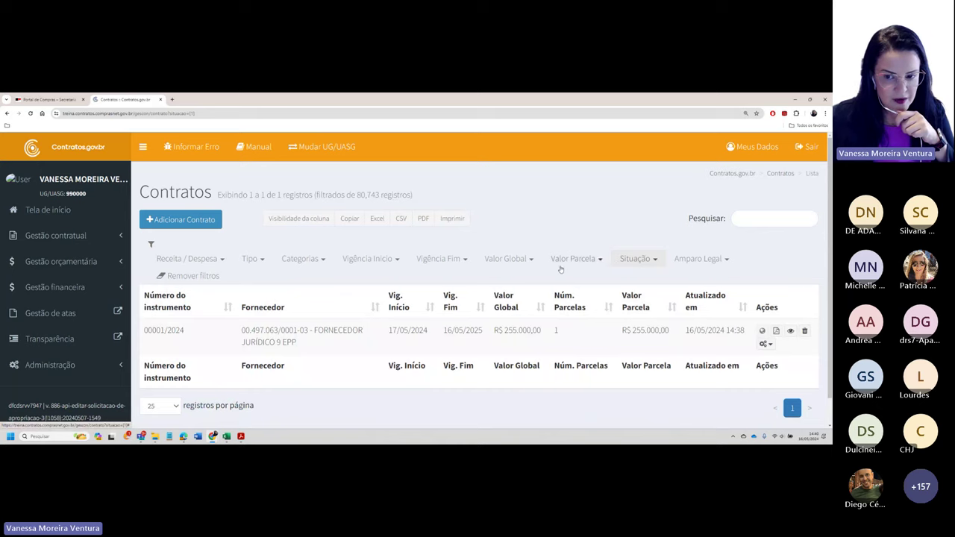
click(656, 261)
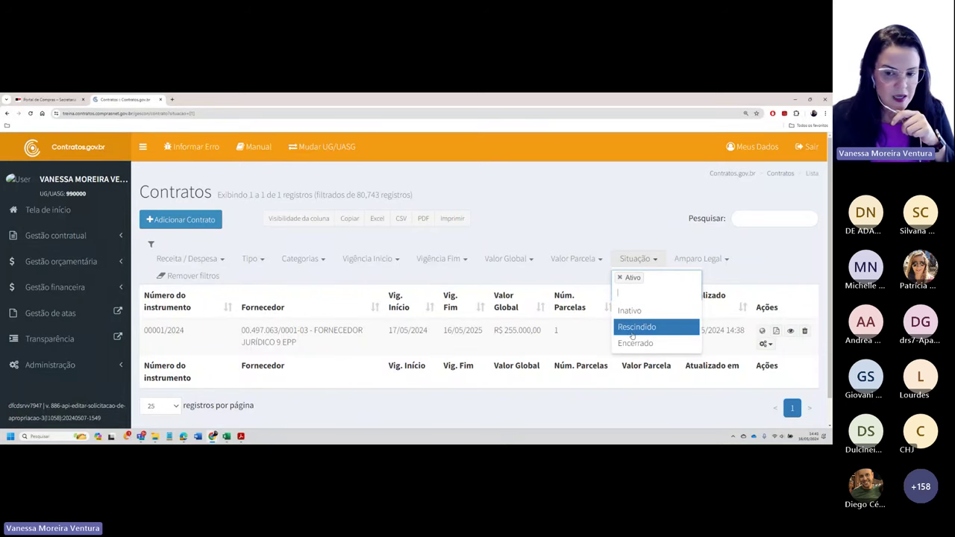
click(772, 346)
Open the form for adding a Termo de Encerramento to contract 00001/2024.
click(766, 344)
scroll(735, 366, down, 3)
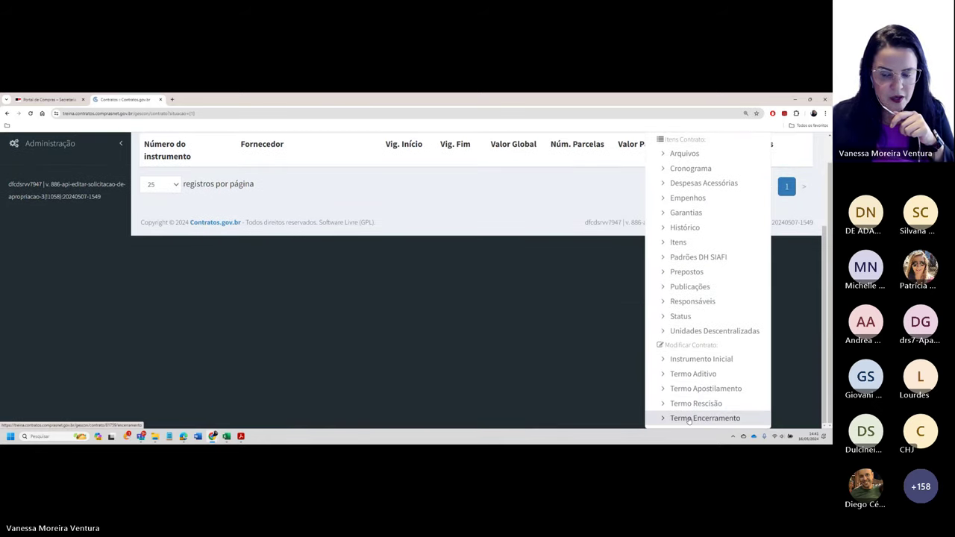
click(688, 419)
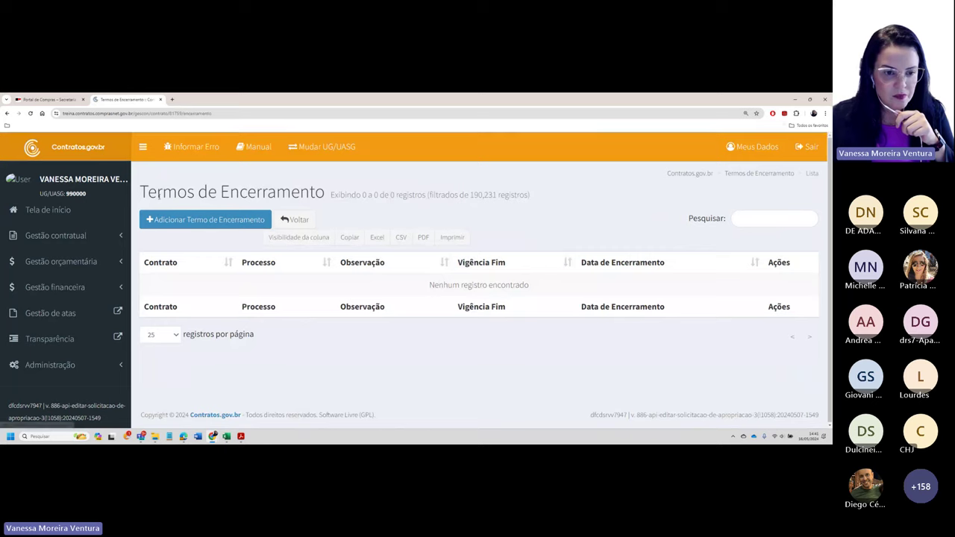
click(163, 221)
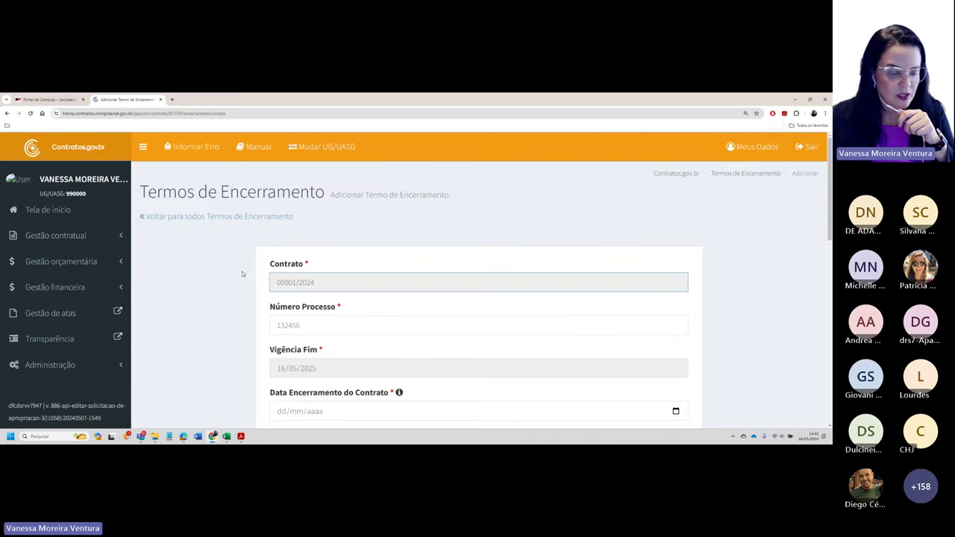
Examine the Termo de Encerramento form from the contract data through the questions on obligations, Conta-Depósito Vinculada, guarantee, satisfaction and planning needs.
scroll(194, 299, down, 2)
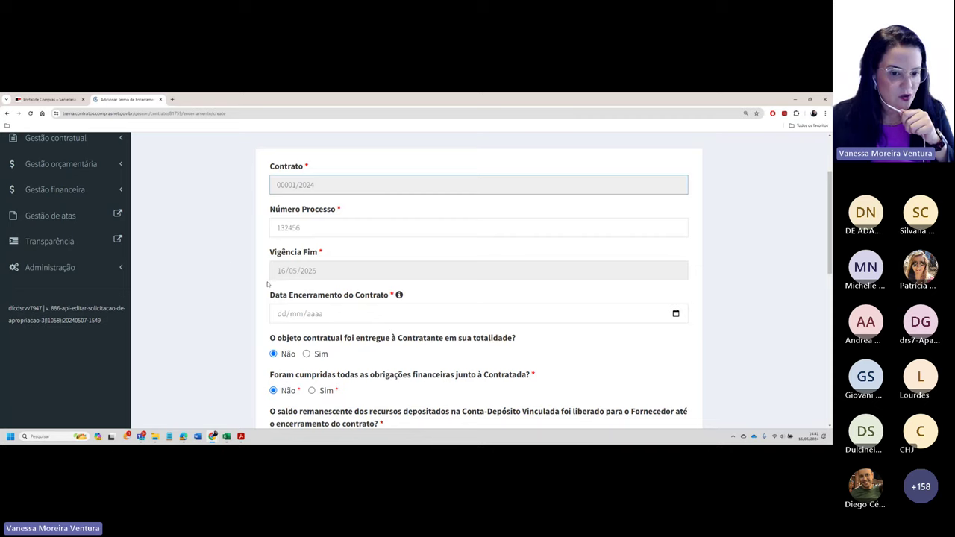
scroll(289, 315, down, 1)
scroll(288, 315, down, 2)
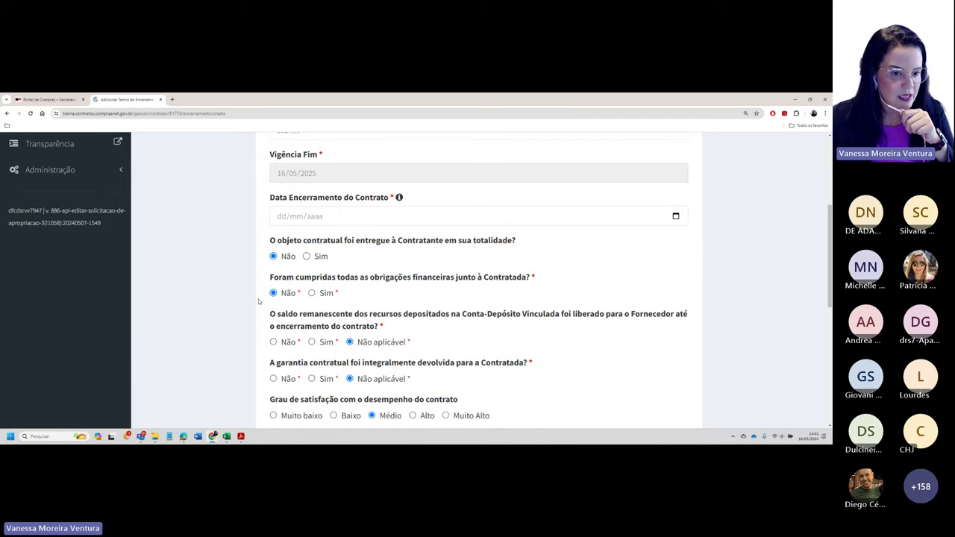
scroll(259, 301, down, 3)
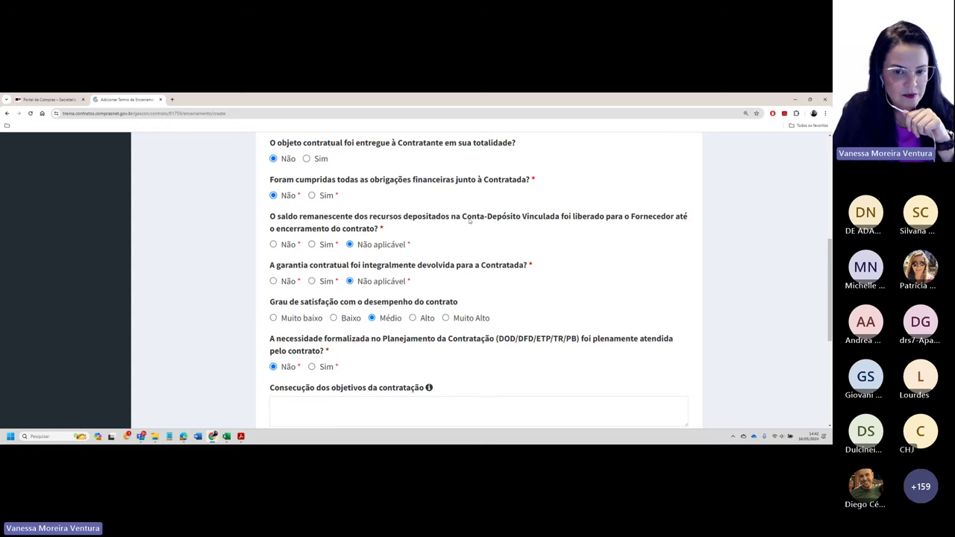
drag(462, 217, 560, 217)
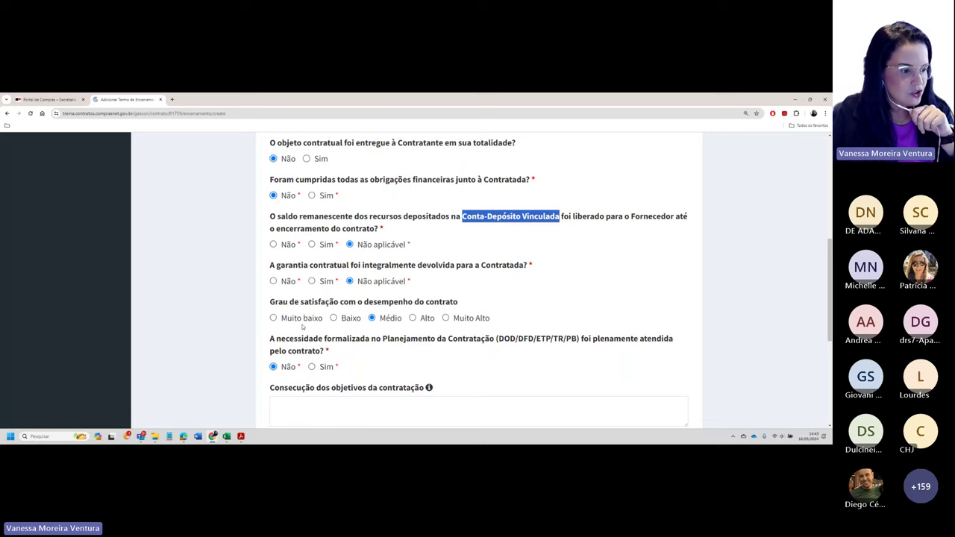
scroll(302, 326, down, 1)
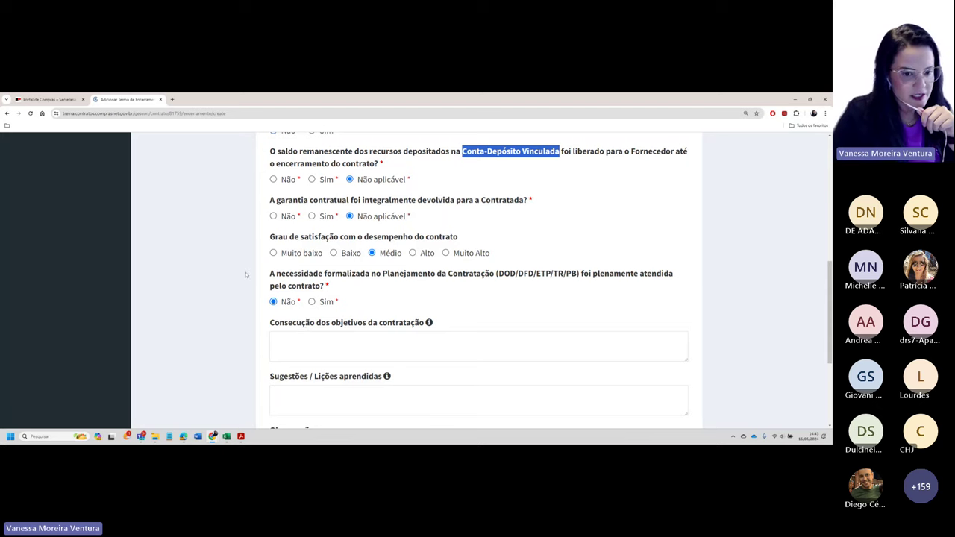
drag(269, 273, 489, 277)
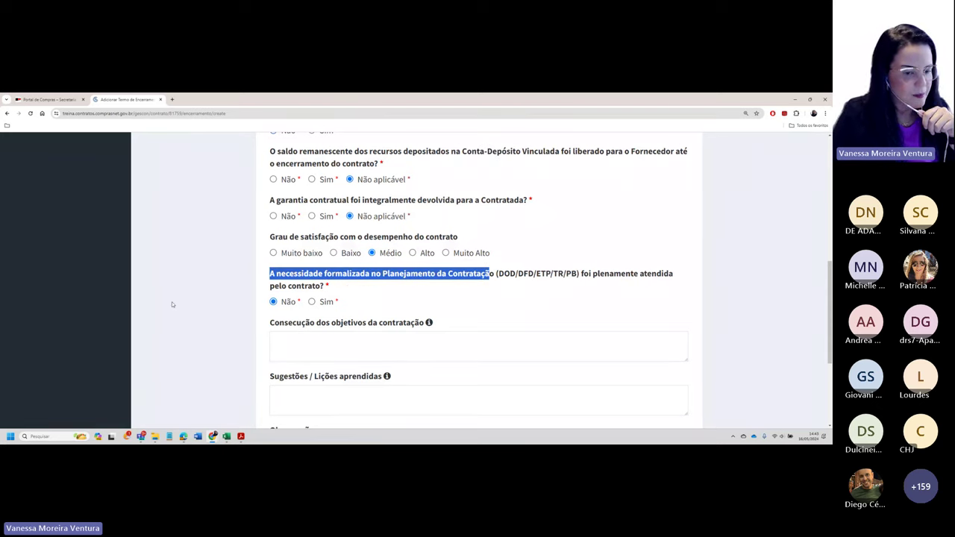
Examine the Consecução dos objetivos da contratação, Sugestões / Lições aprendidas, Observação and Signatário fields of the Termo de Encerramento.
click(291, 346)
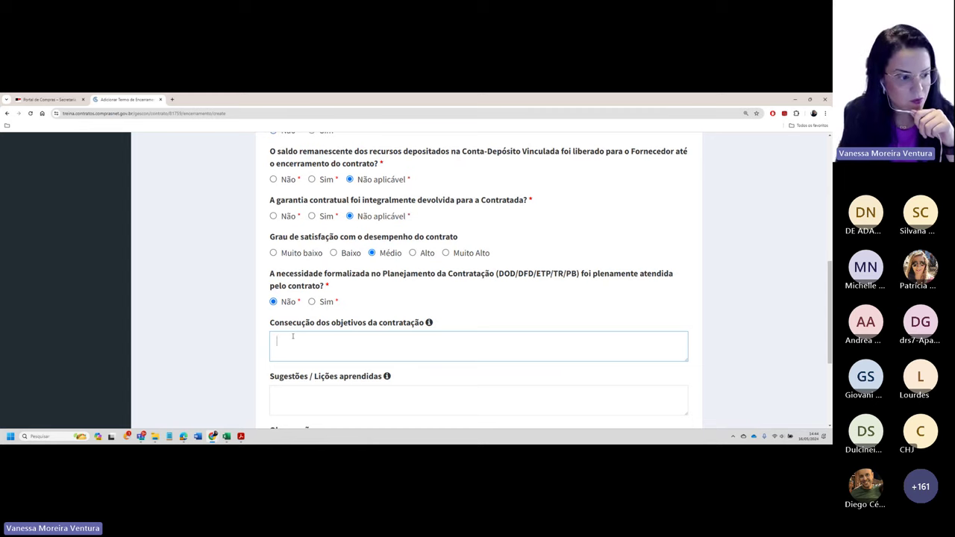
scroll(428, 277, down, 2)
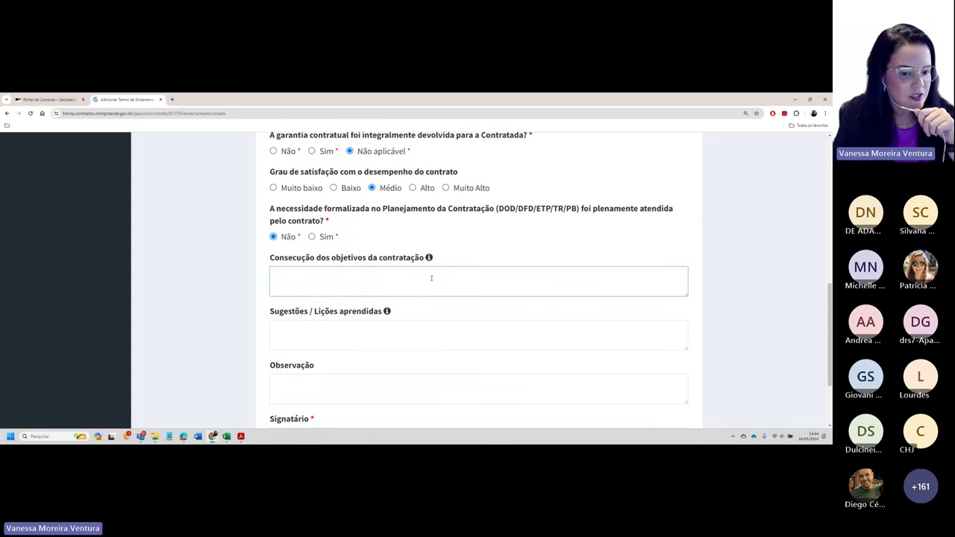
scroll(407, 284, down, 2)
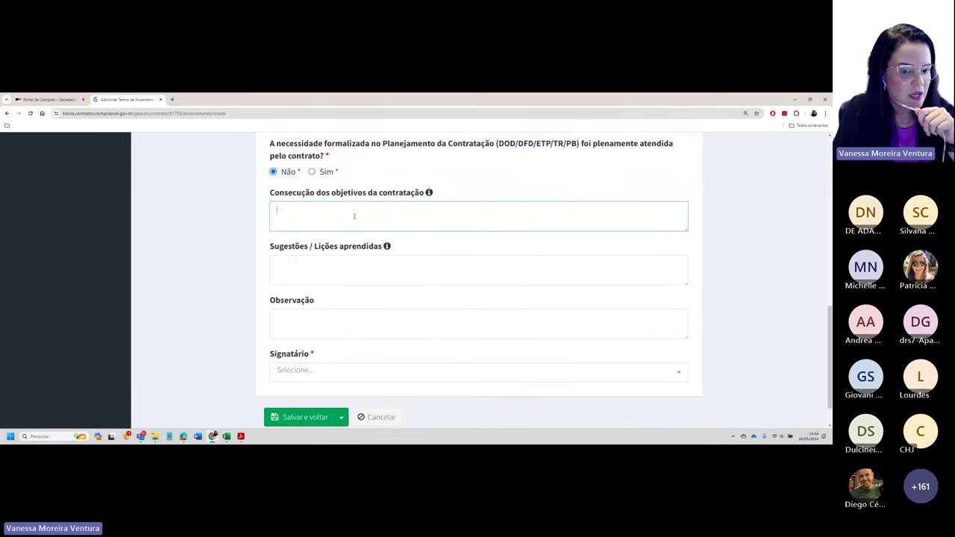
click(295, 262)
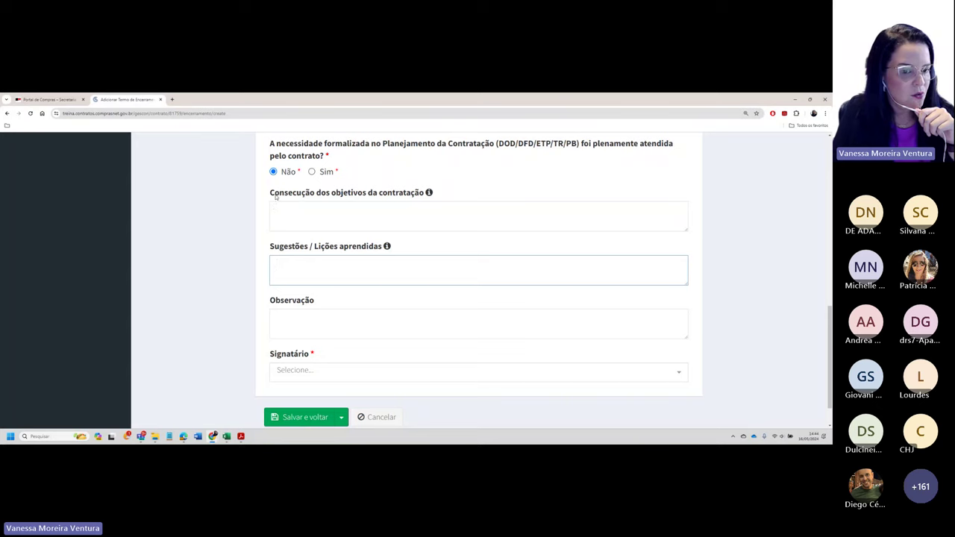
drag(270, 193, 374, 200)
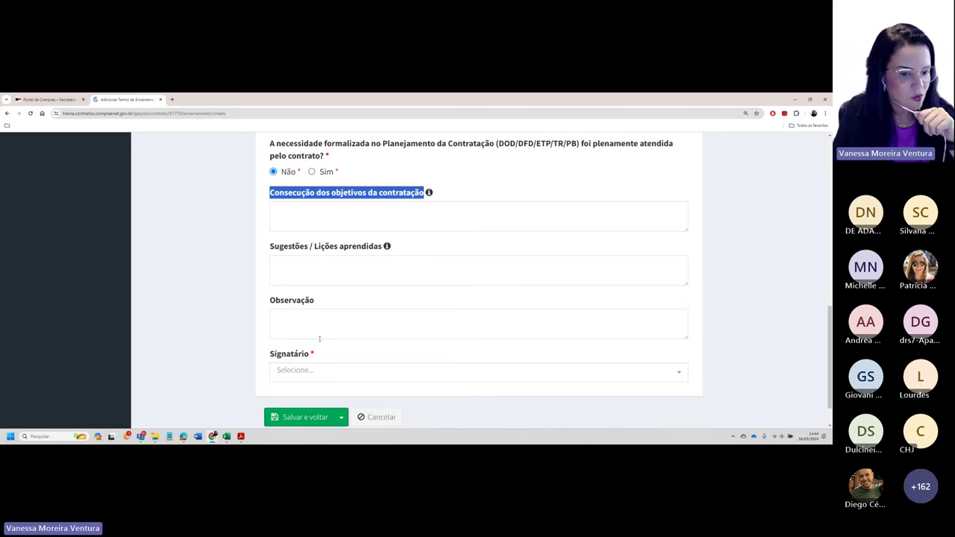
click(301, 325)
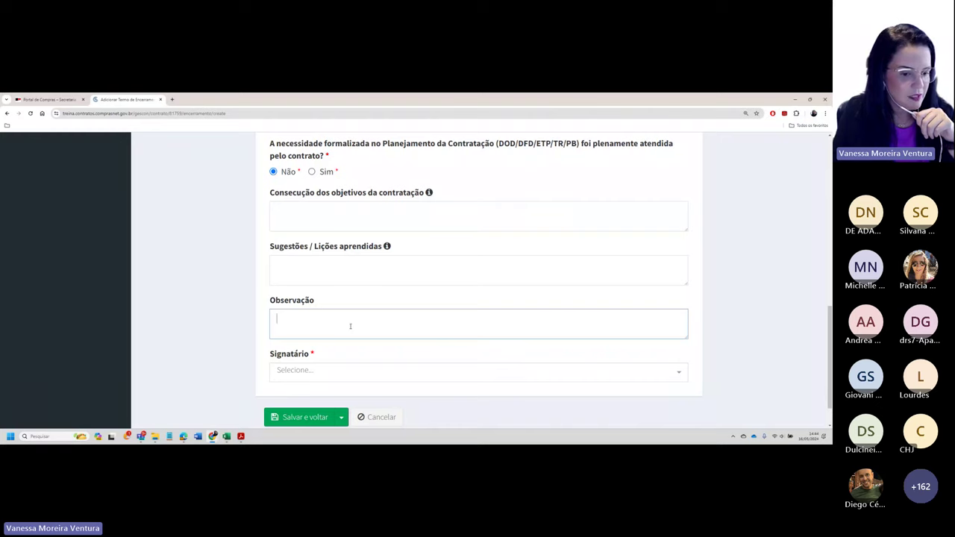
scroll(350, 325, down, 1)
scroll(350, 325, up, 2)
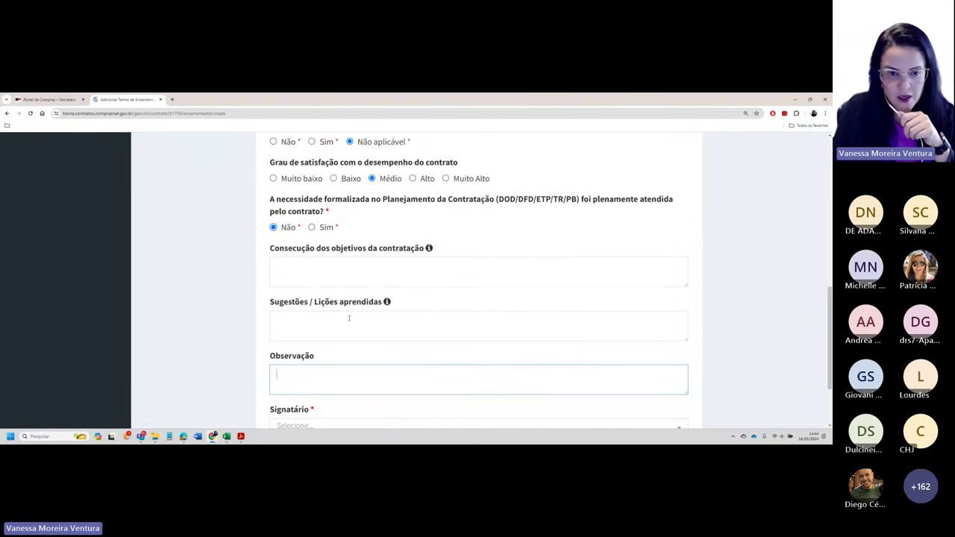
scroll(349, 318, up, 10)
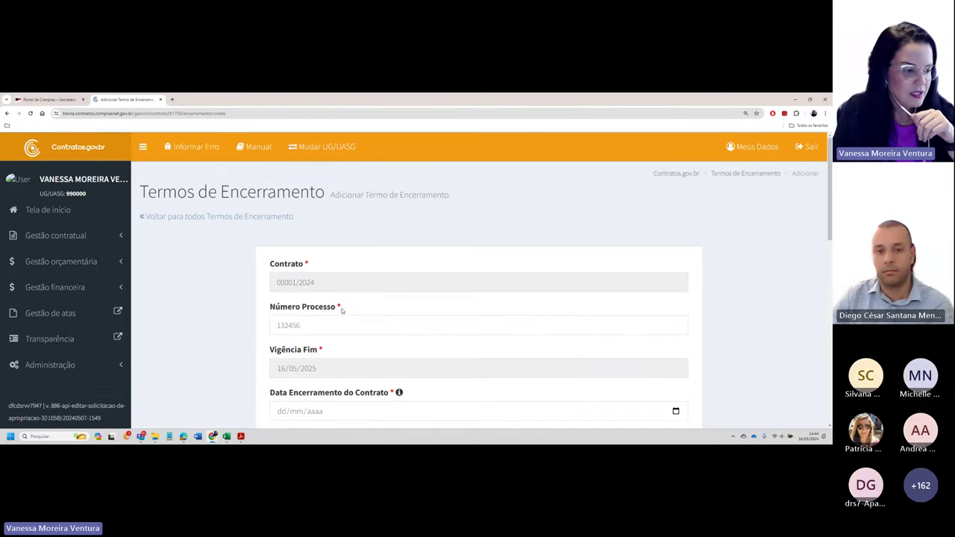
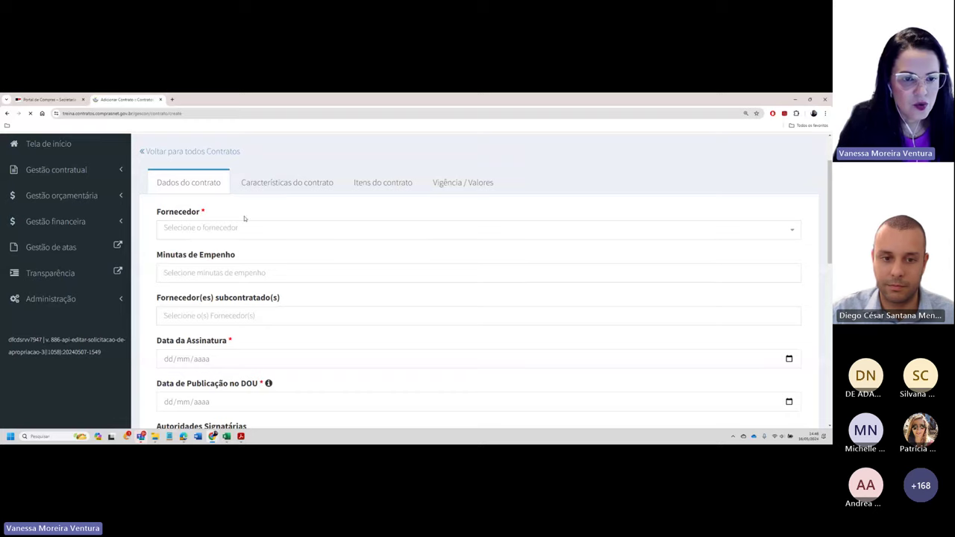
Set the contract's Tipo to Empenho in Características do contrato.
click(273, 185)
click(182, 238)
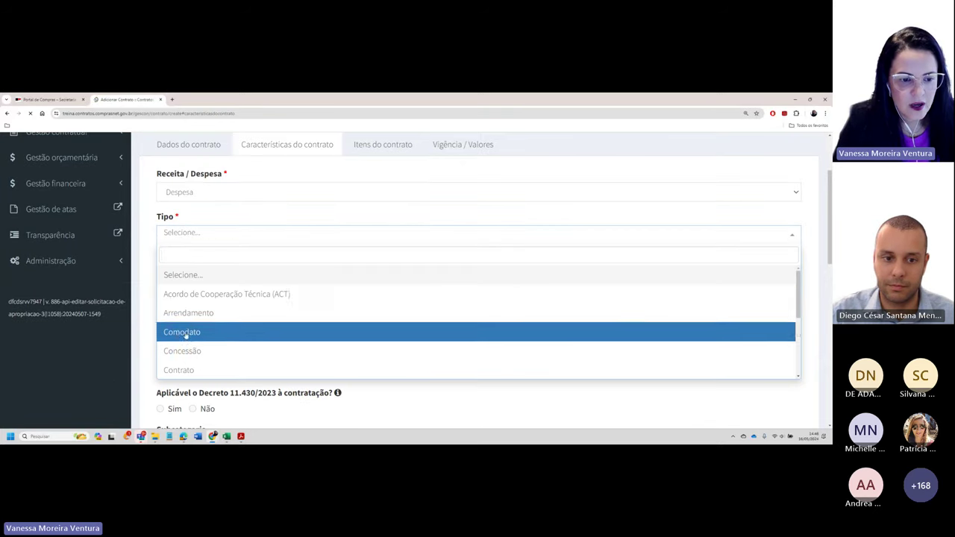
scroll(186, 334, down, 1)
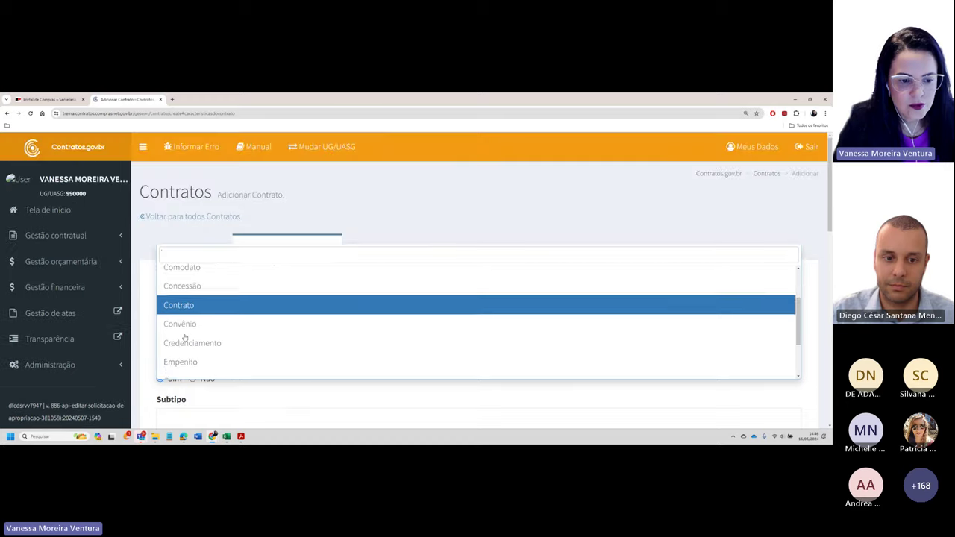
scroll(187, 305, down, 2)
click(191, 300)
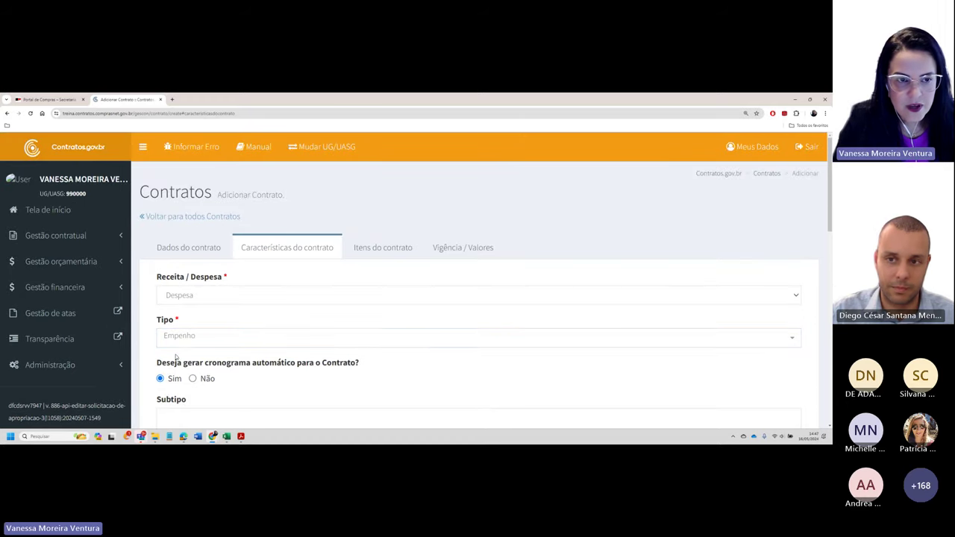
Open the Portal Nacional de Contratações Públicas in a new browser tab and go to its home page.
click(172, 100)
text(pn)
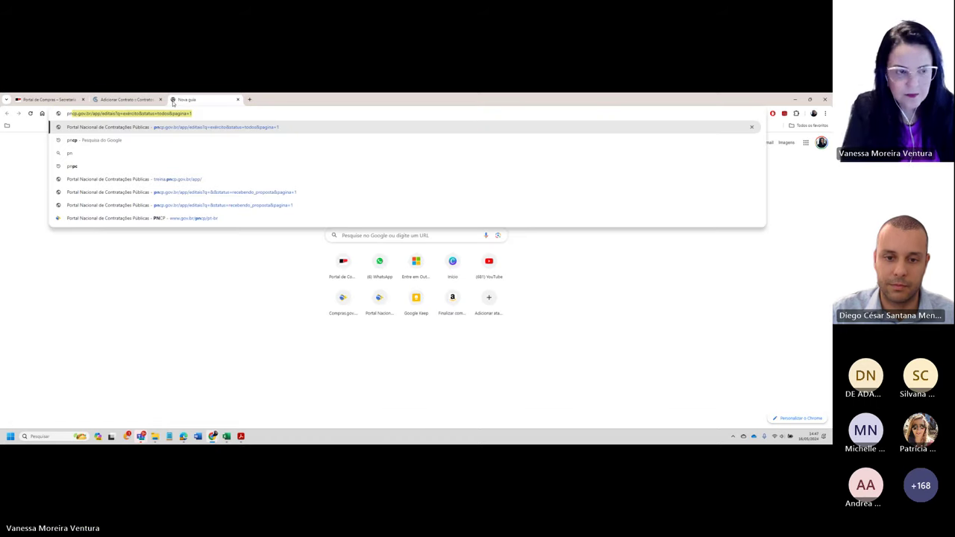
key(Return)
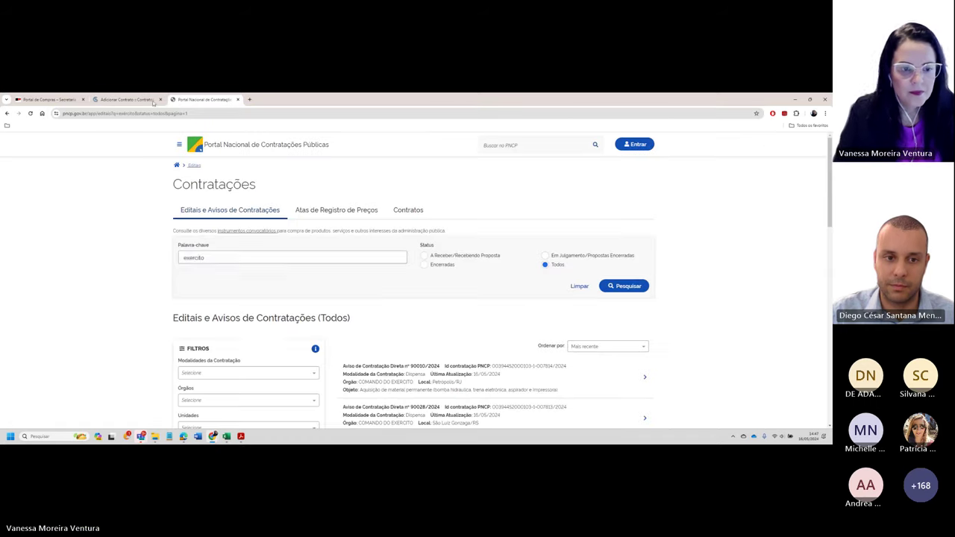
text(e)
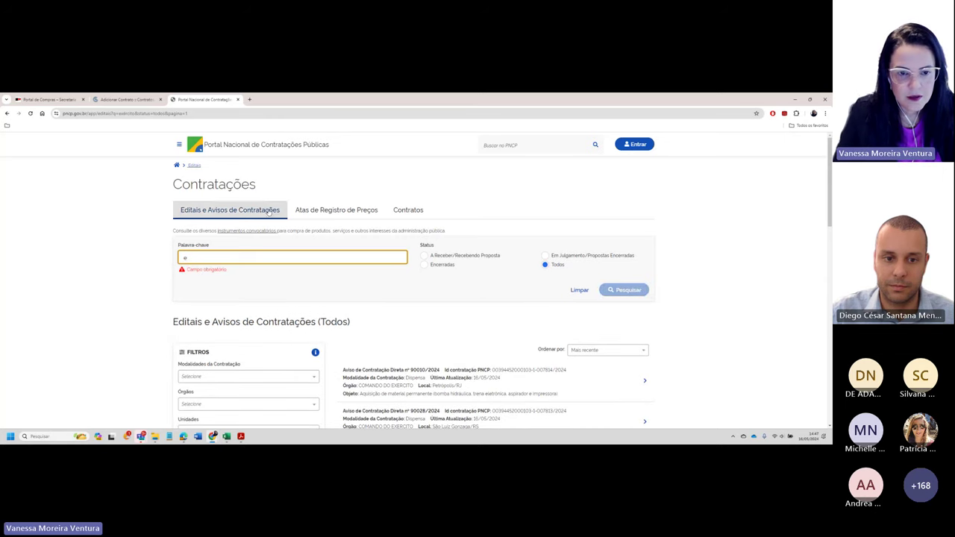
click(177, 165)
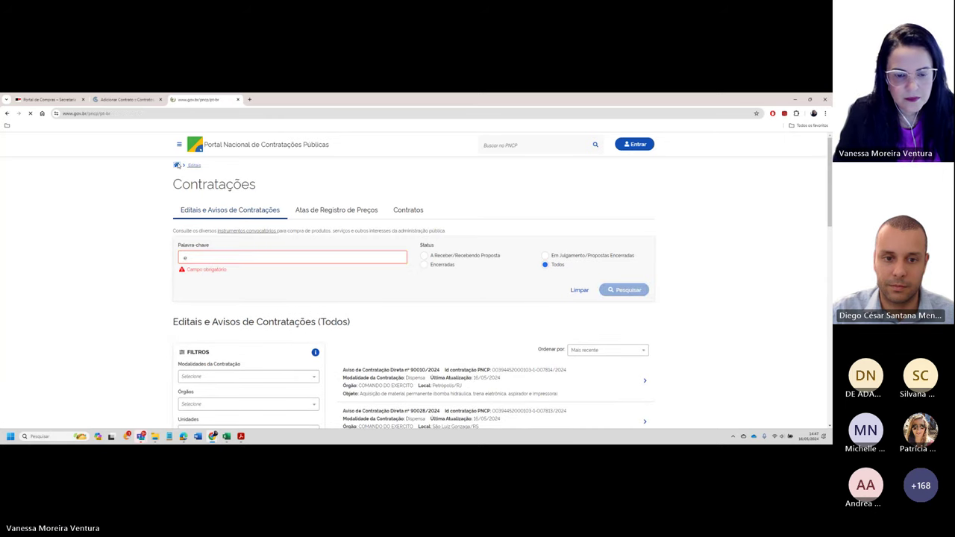
Go to the Contratos listing under the portal's Contratações consultation and open the record Empenho nº 49.
scroll(295, 229, down, 3)
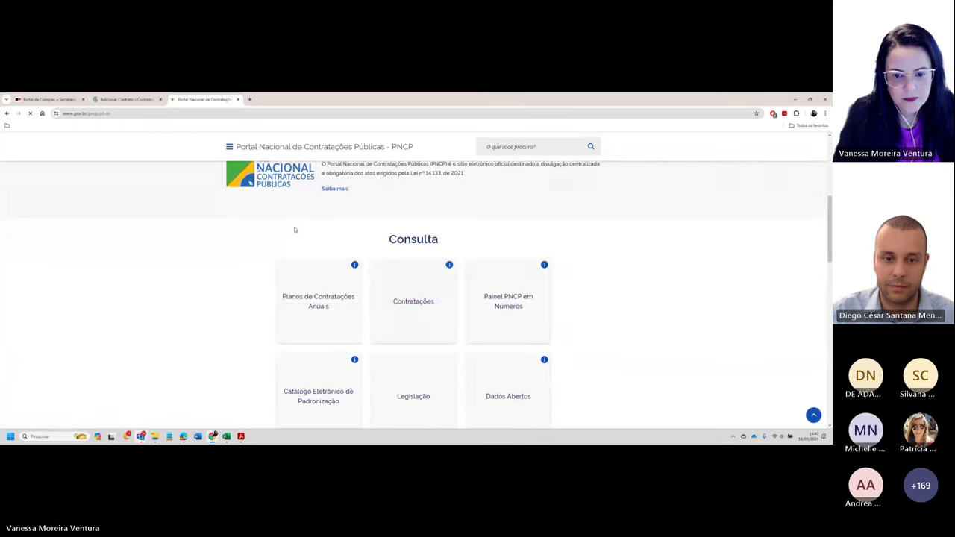
click(418, 296)
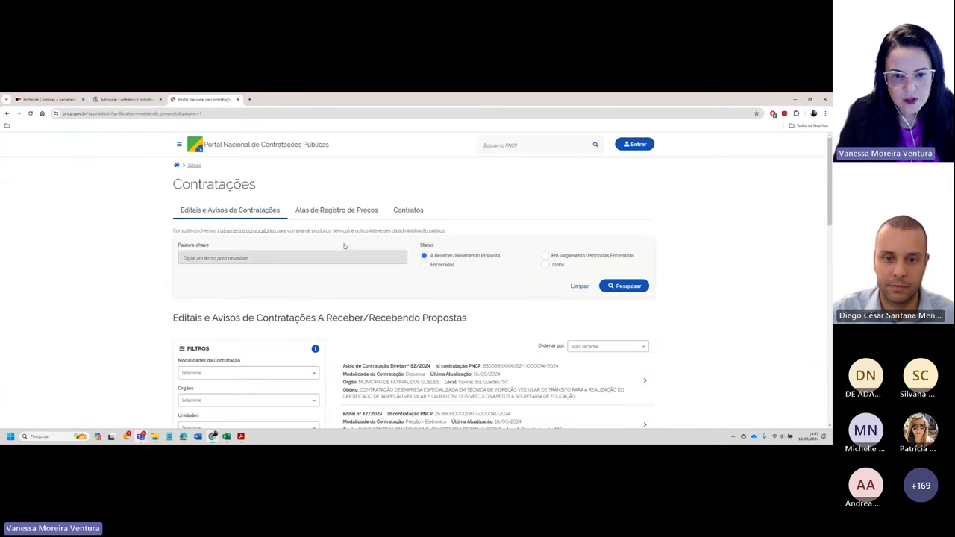
click(408, 209)
click(235, 257)
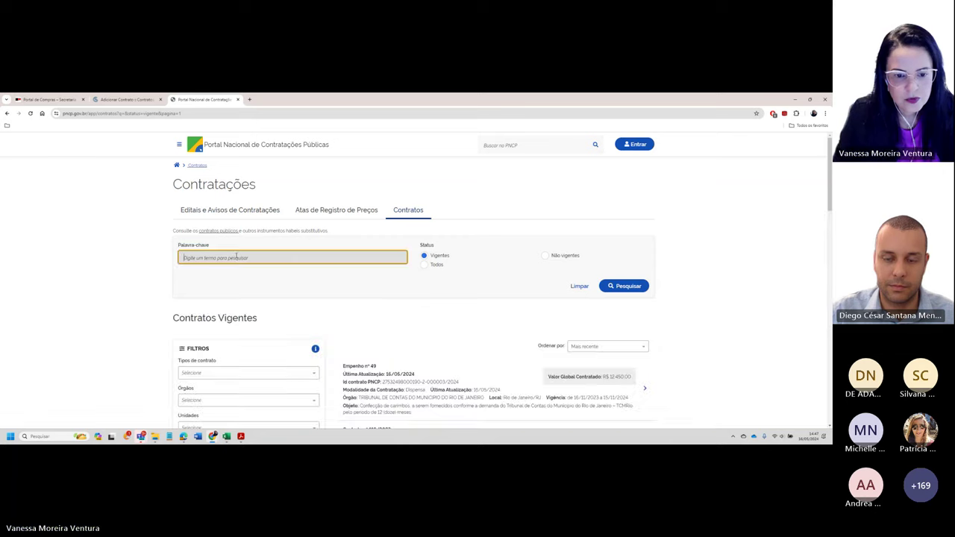
scroll(251, 264, down, 2)
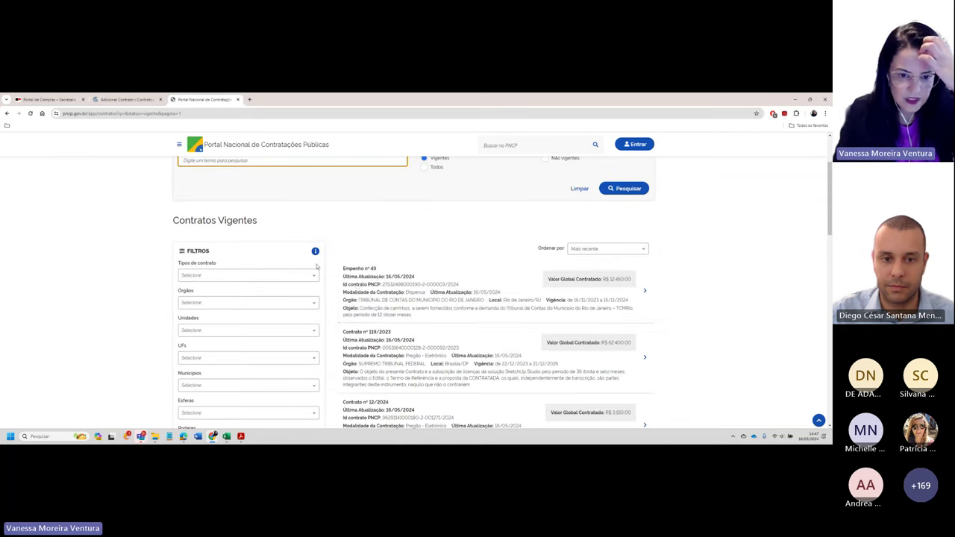
click(367, 287)
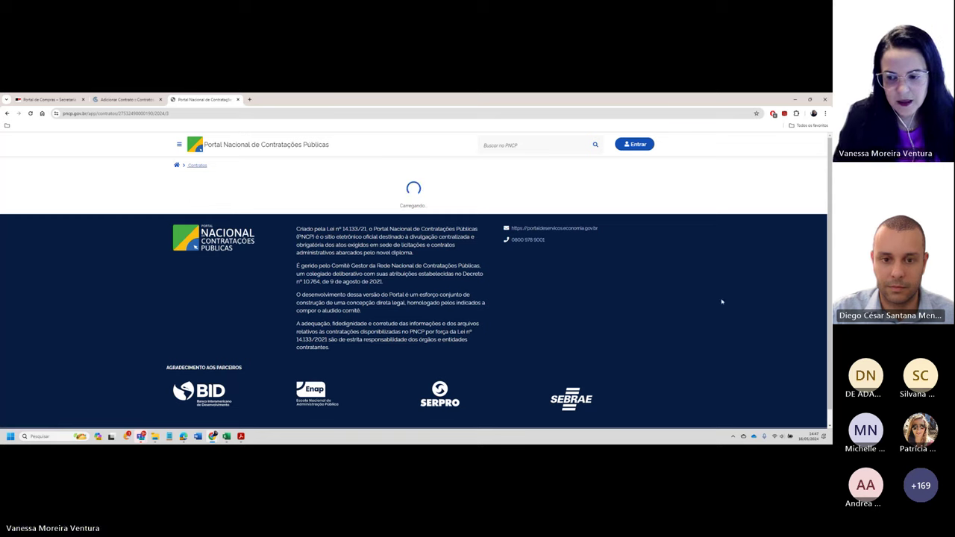
Leave the Empenho nº 49 record for the portal's home page and reopen the Contratos listing under Contratações.
click(176, 165)
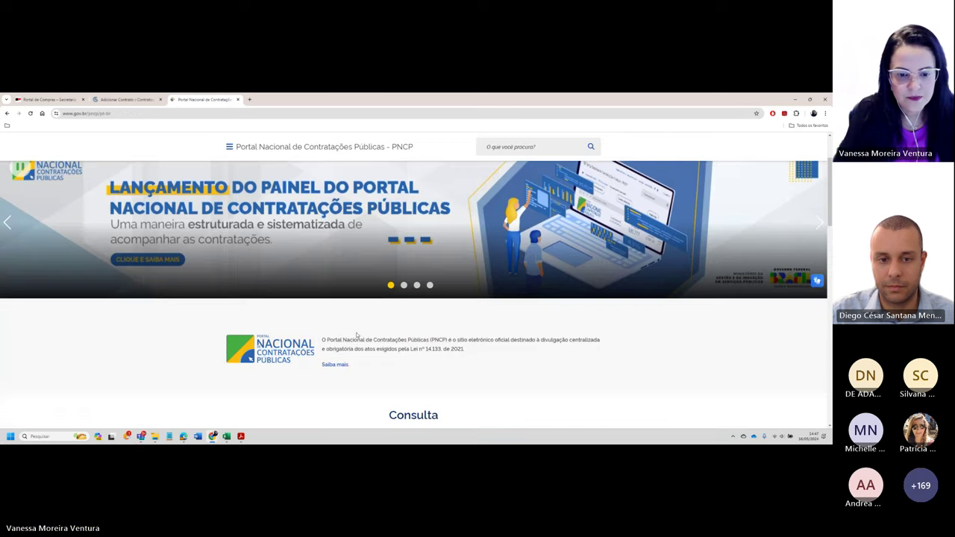
scroll(356, 335, down, 3)
click(413, 361)
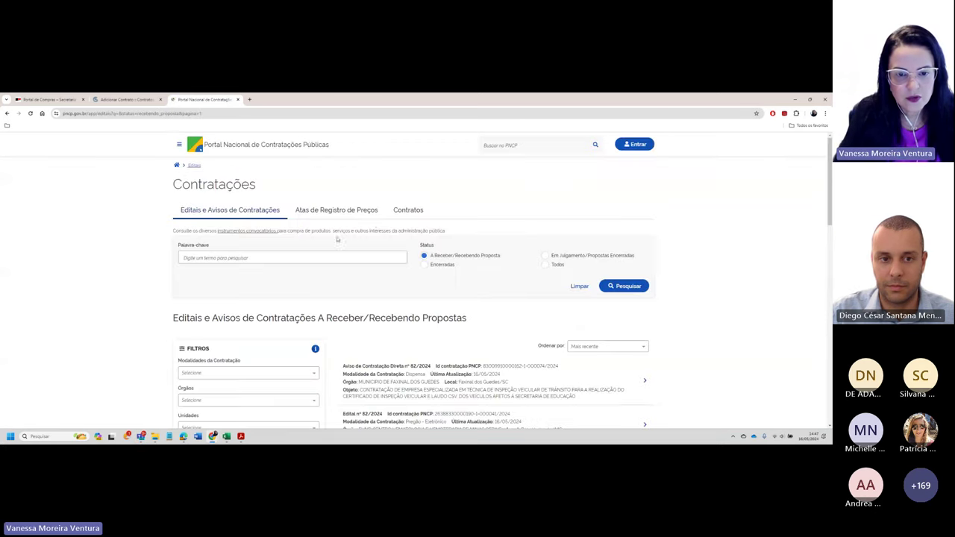
click(408, 209)
scroll(206, 339, down, 1)
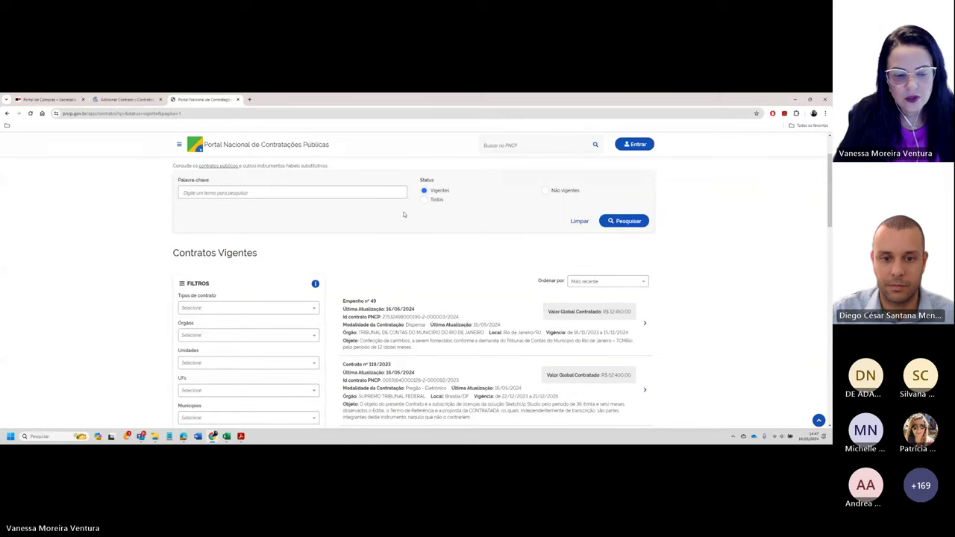
Filter the Contratos listing by the Federal option of Esferas.
scroll(403, 217, down, 2)
click(224, 347)
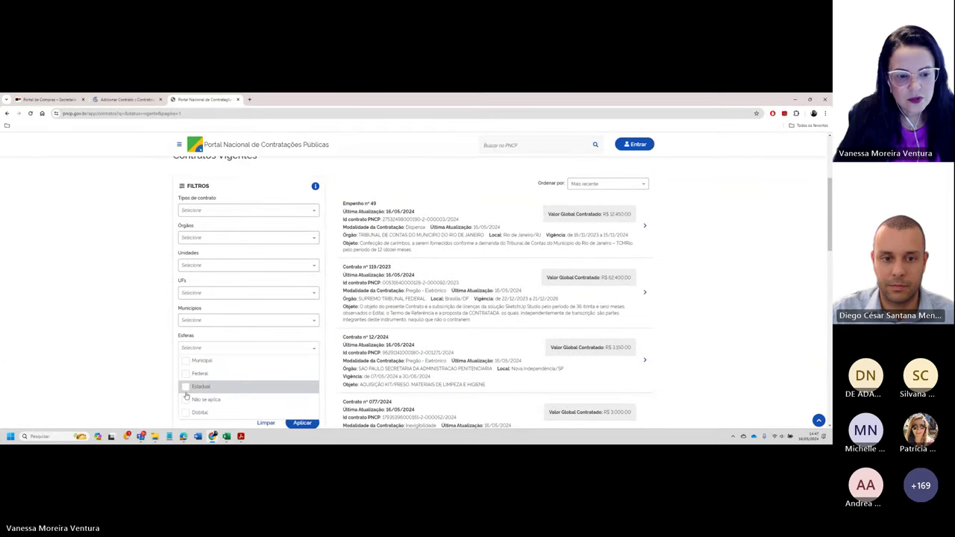
click(196, 373)
scroll(224, 358, down, 2)
click(304, 326)
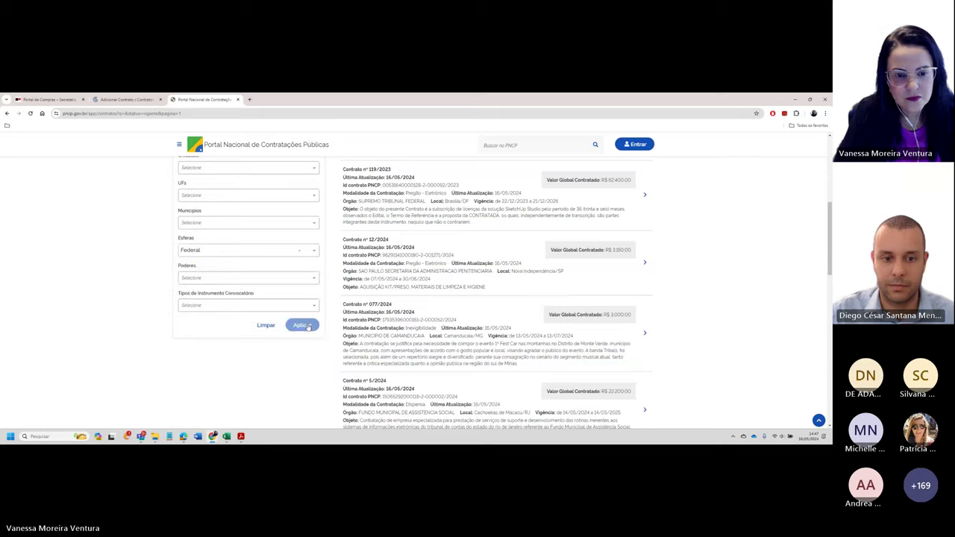
Look through the filtered contracts for an Empenho record and open Empenho nº 187.
scroll(532, 384, down, 3)
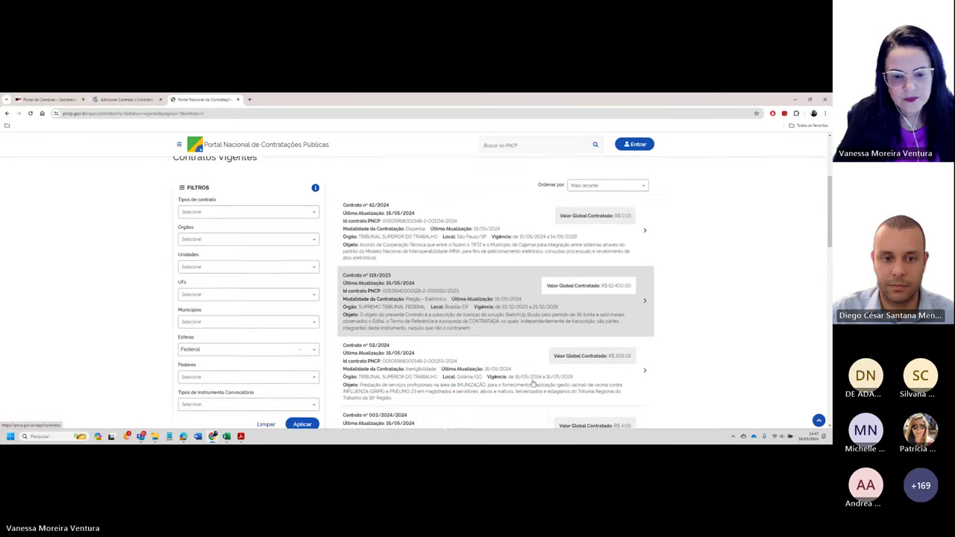
scroll(532, 383, down, 8)
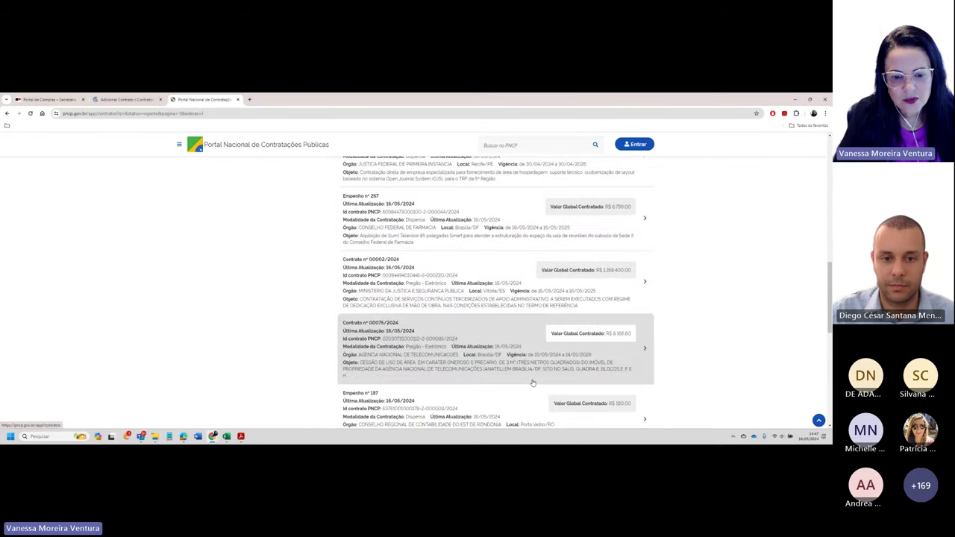
scroll(533, 382, down, 2)
click(398, 294)
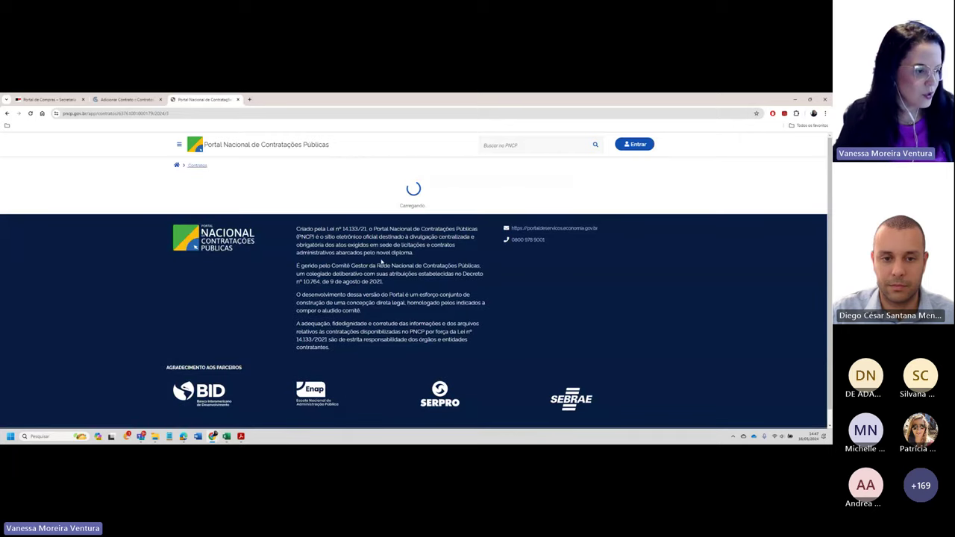
Switch back to the Adicionar Contrato form in Contratos.gov.br and view the Fornecedor field in Dados do contrato without selecting a supplier.
click(121, 100)
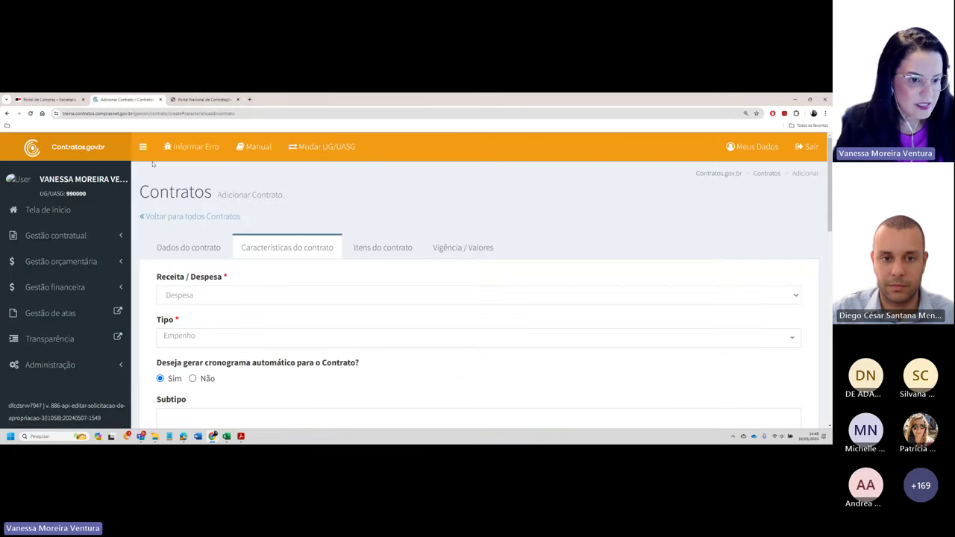
click(174, 249)
scroll(176, 276, up, 2)
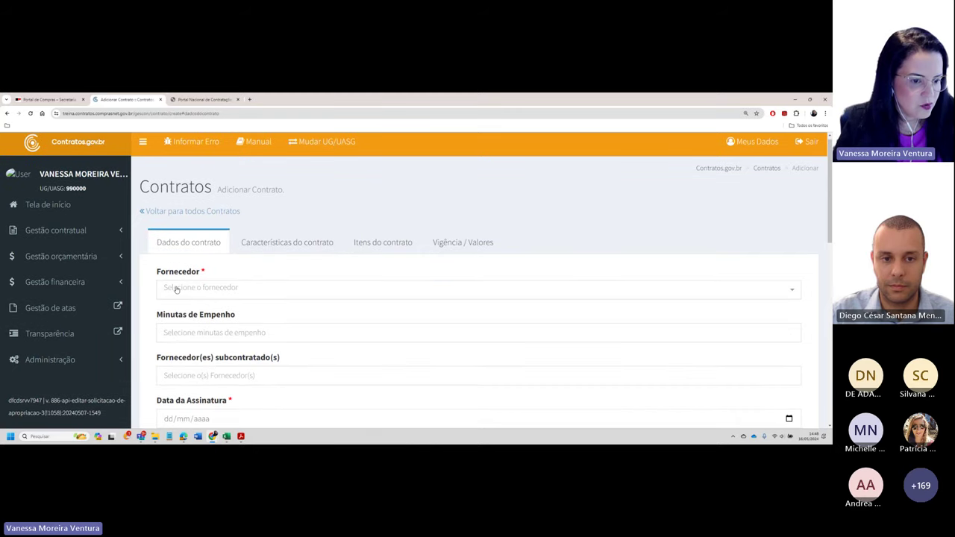
click(177, 288)
click(177, 288)
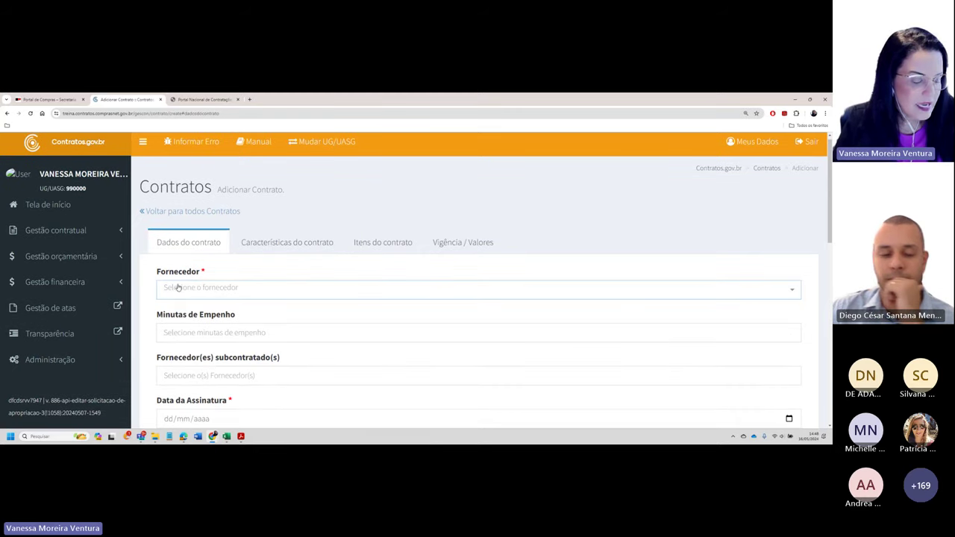